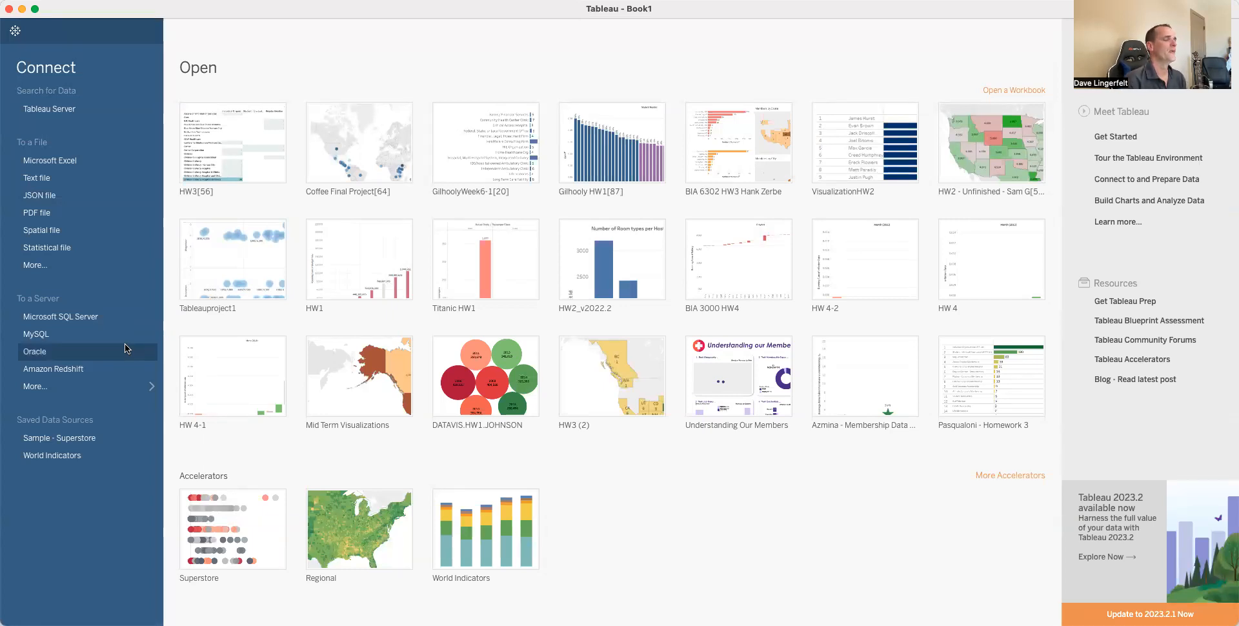
Connect to the Excel workbook Dropped Dose.xlsx in the BIA 3000 folder under Fall 2023.
{"action": "left_click", "coordinate": [73, 162]}
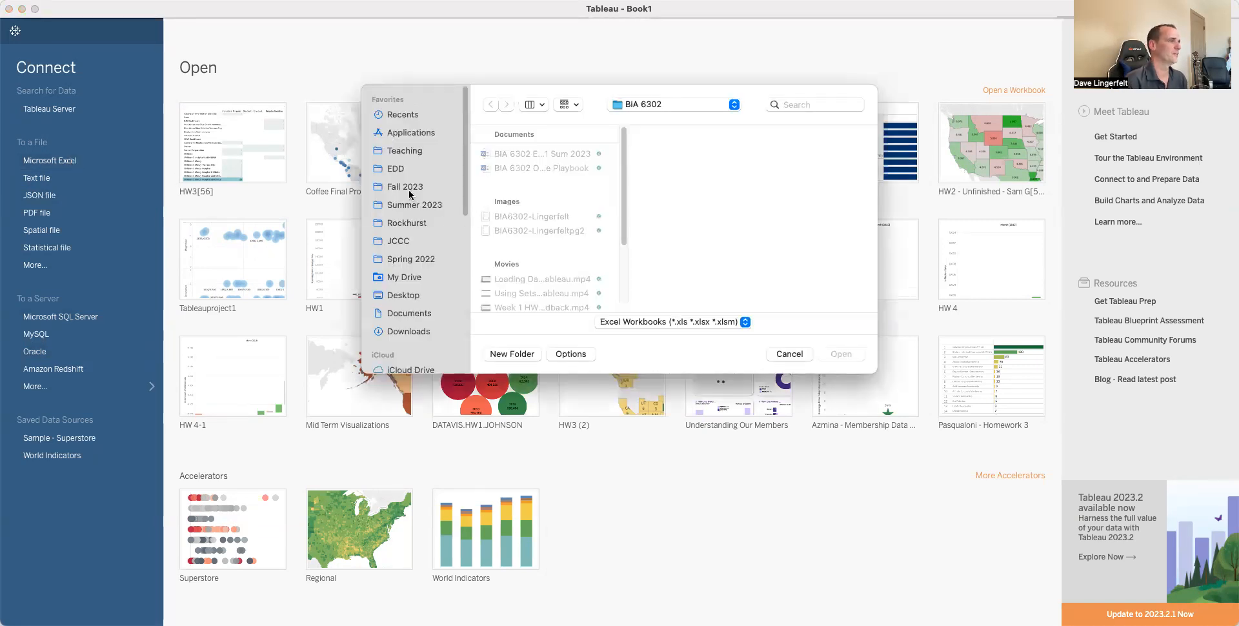
{"action": "left_click", "coordinate": [410, 189]}
{"action": "left_click", "coordinate": [524, 153]}
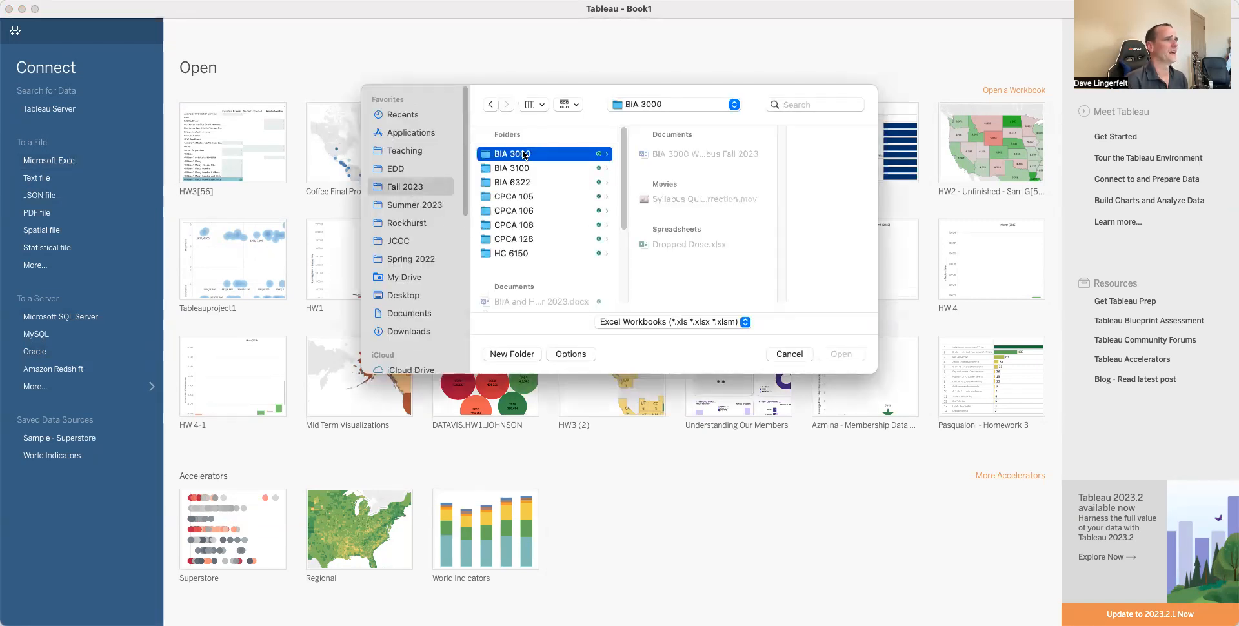
{"action": "left_click", "coordinate": [671, 249]}
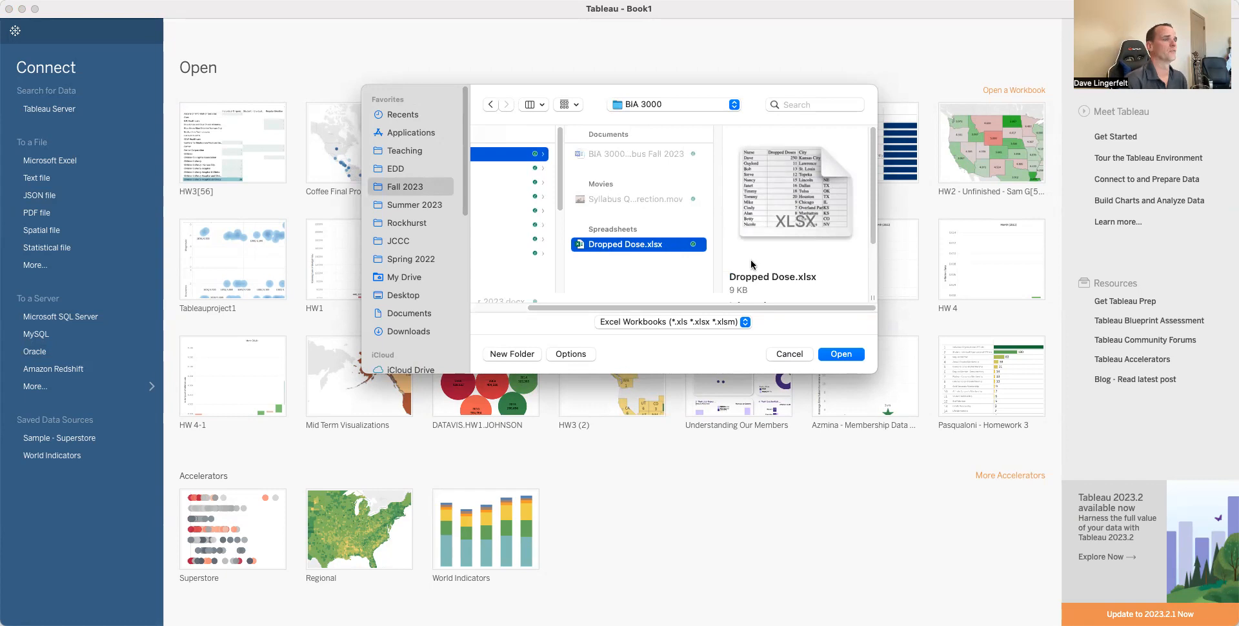
{"action": "left_click", "coordinate": [840, 354]}
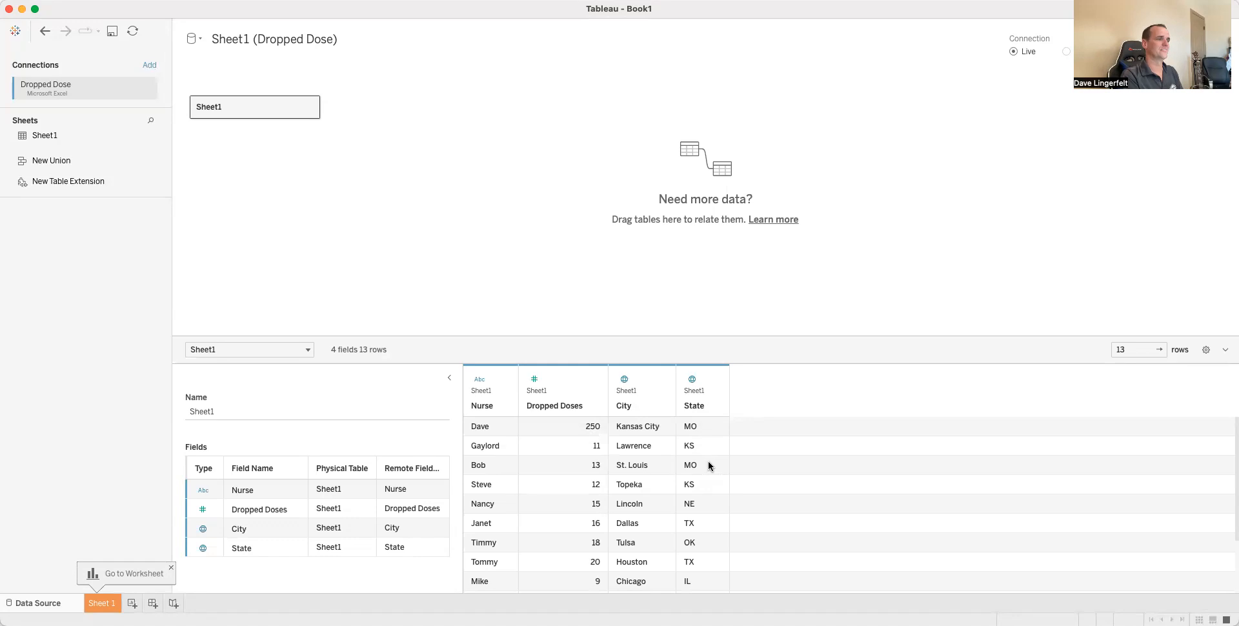
{"action": "mouse_move", "coordinate": [658, 383]}
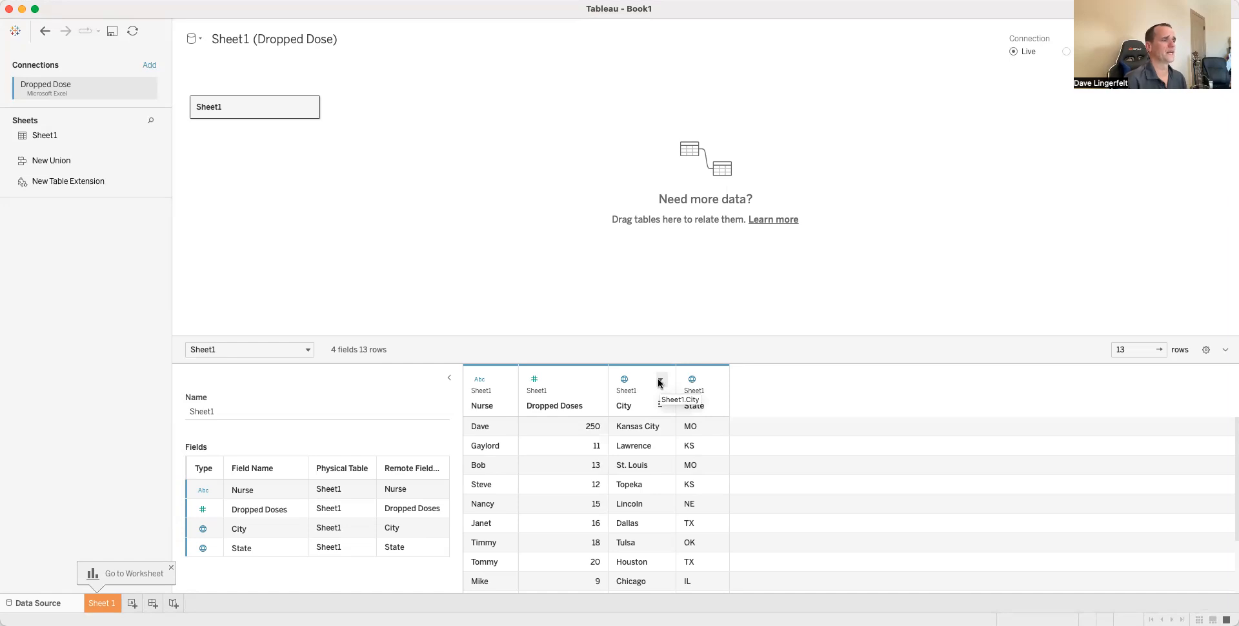
{"action": "left_click", "coordinate": [659, 381]}
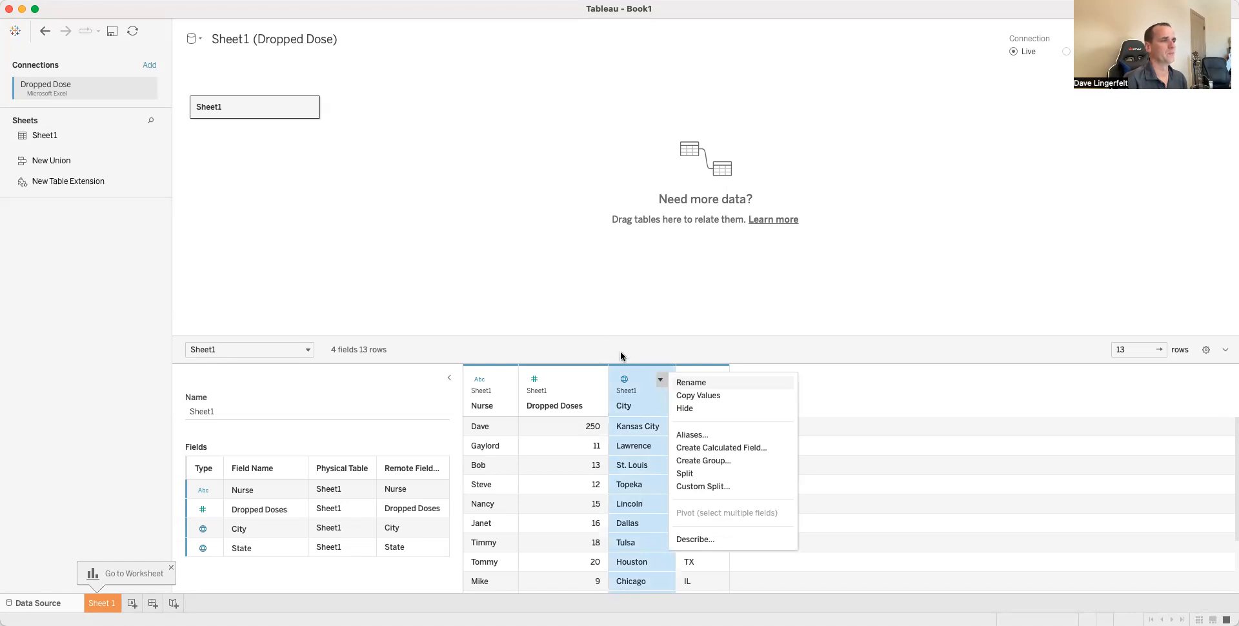
{"action": "left_click", "coordinate": [588, 379]}
{"action": "left_click", "coordinate": [594, 380]}
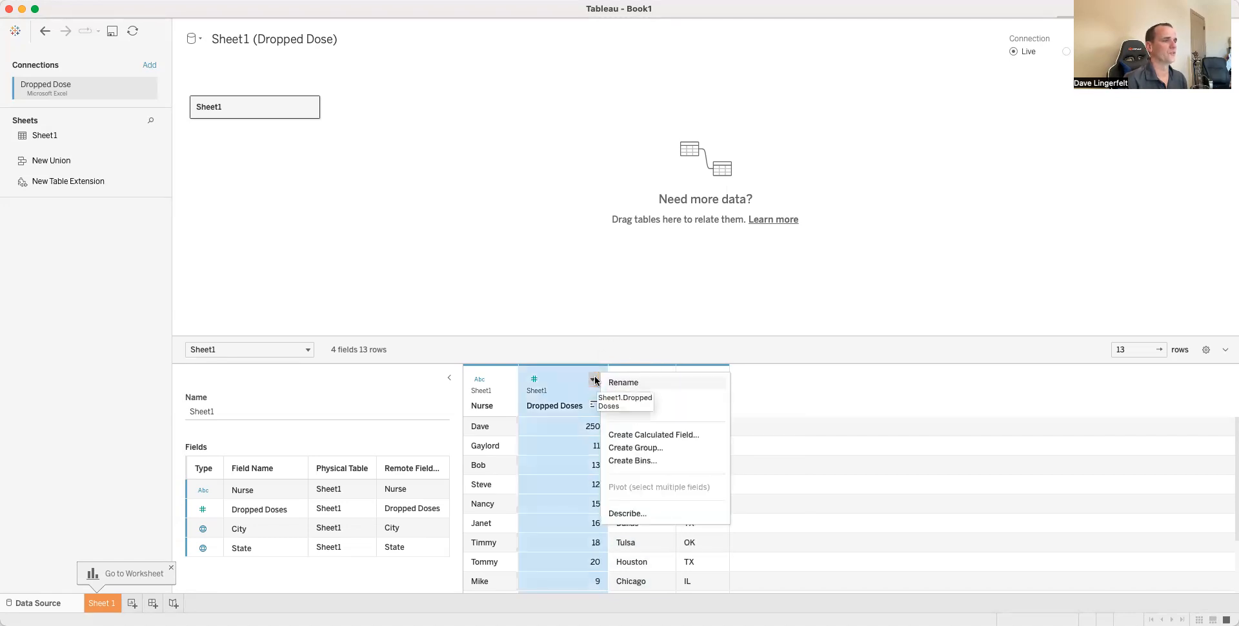
{"action": "left_click", "coordinate": [502, 351]}
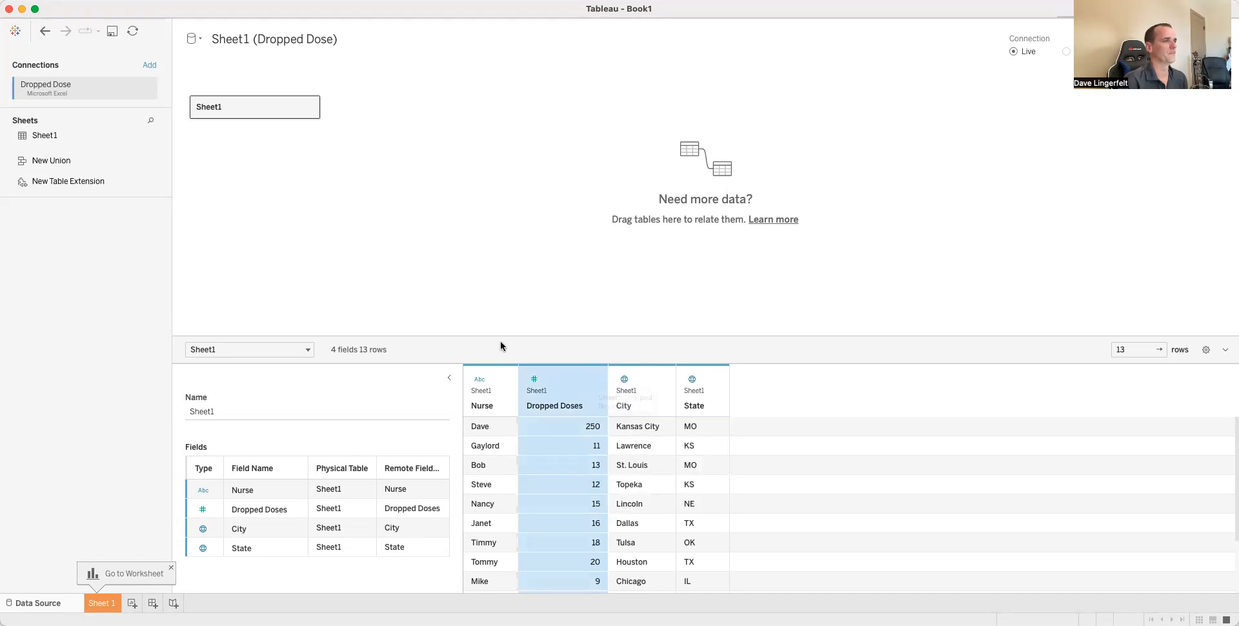
{"action": "left_click", "coordinate": [592, 380]}
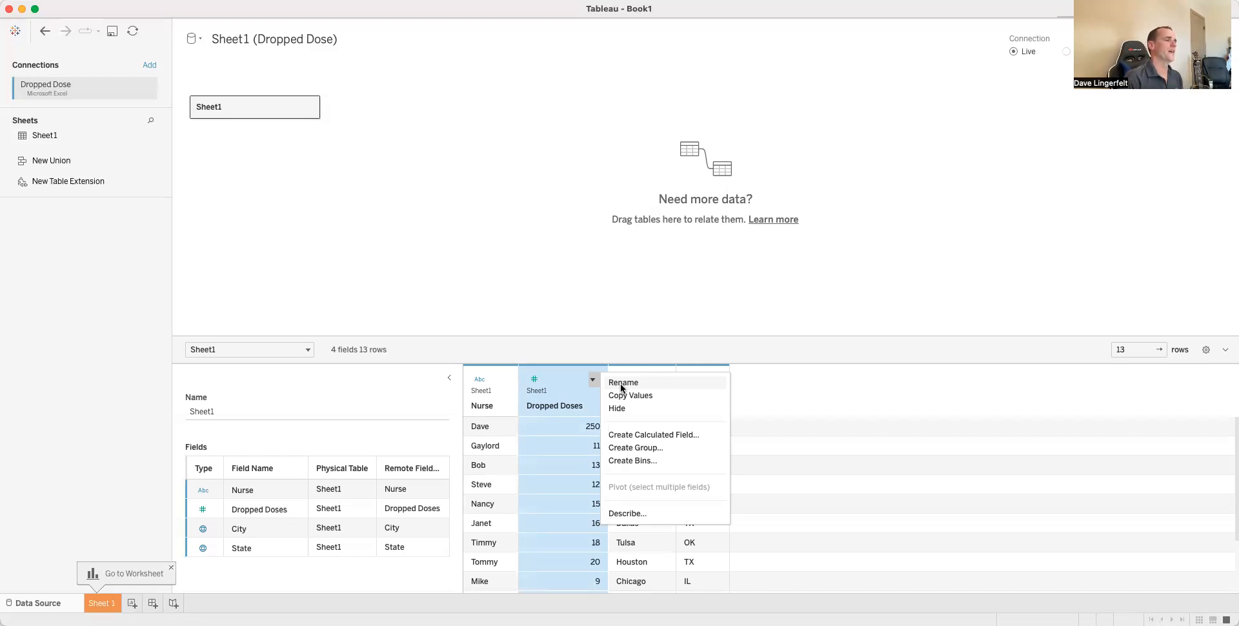
{"action": "left_click", "coordinate": [542, 303]}
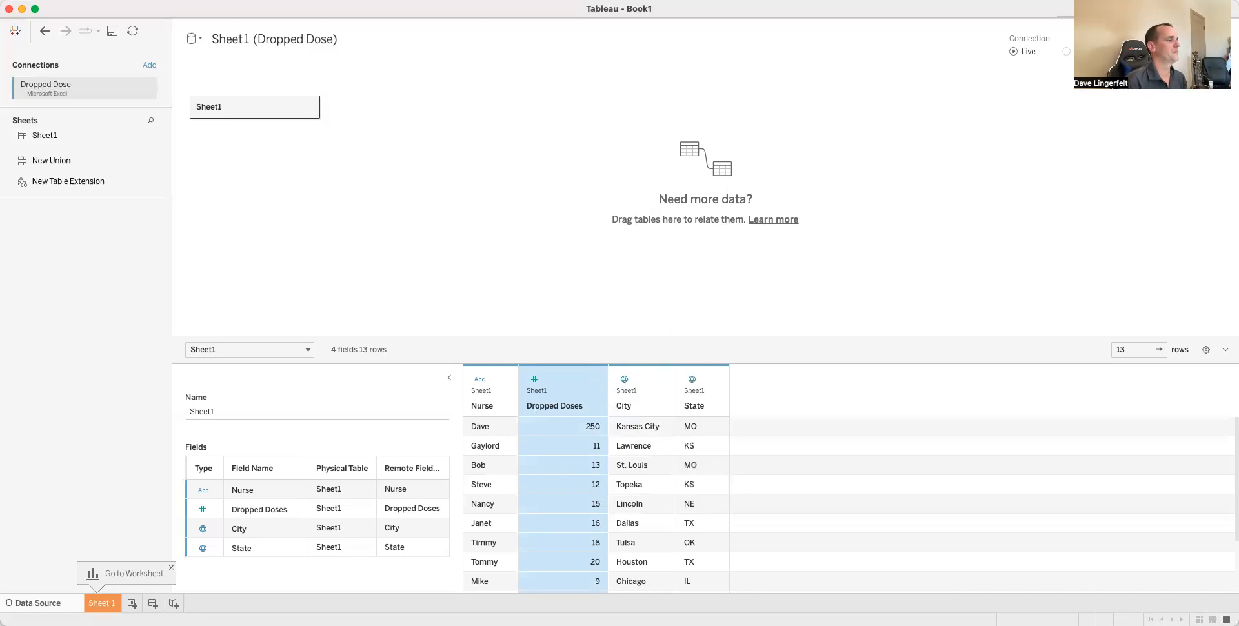
Build a horizontal bar chart of Dropped Doses by Nurse on Sheet 1, using the suggested chart types.
{"action": "left_click", "coordinate": [101, 604]}
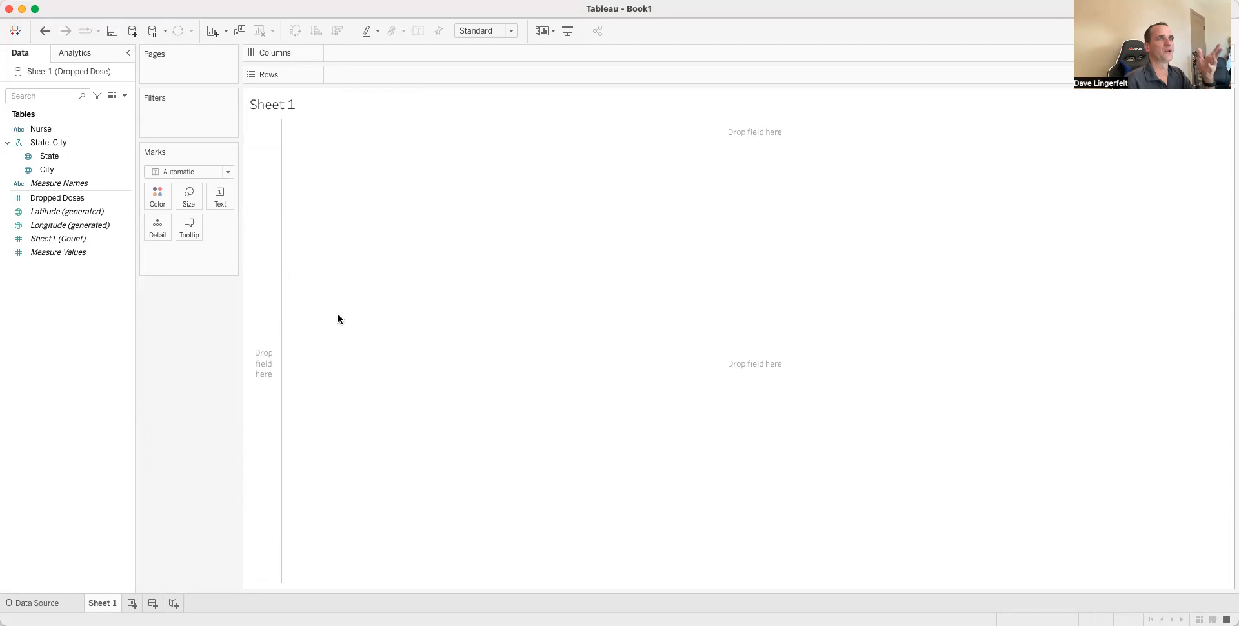
{"action": "left_click", "coordinate": [49, 131]}
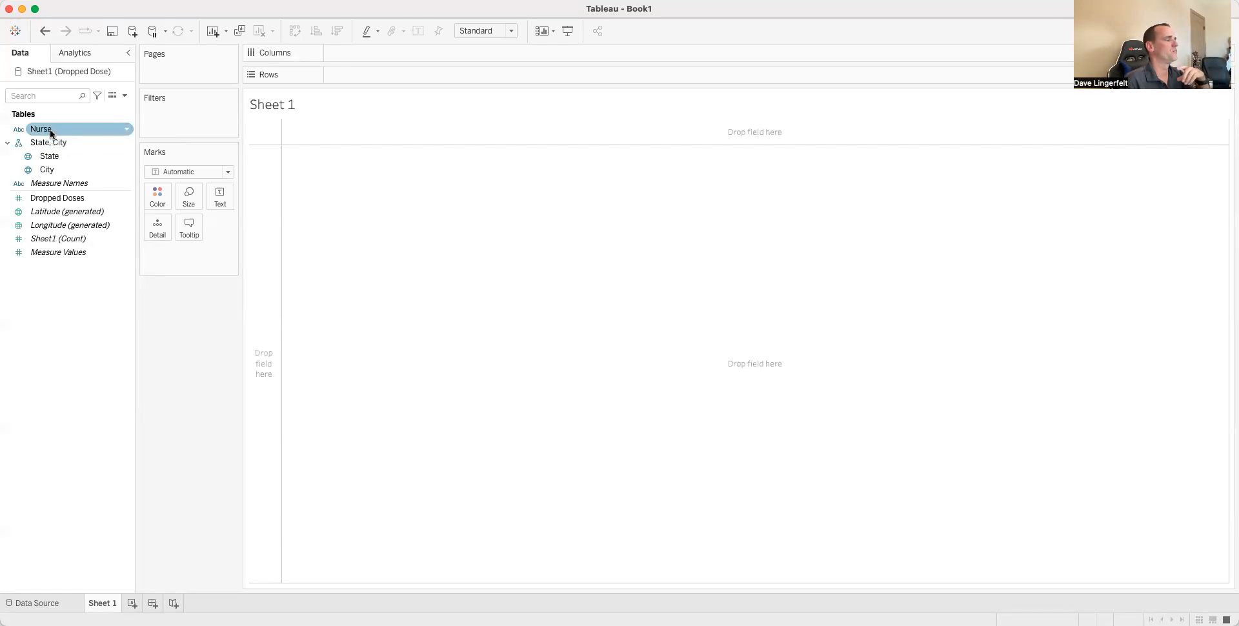
{"action": "left_click", "coordinate": [49, 129]}
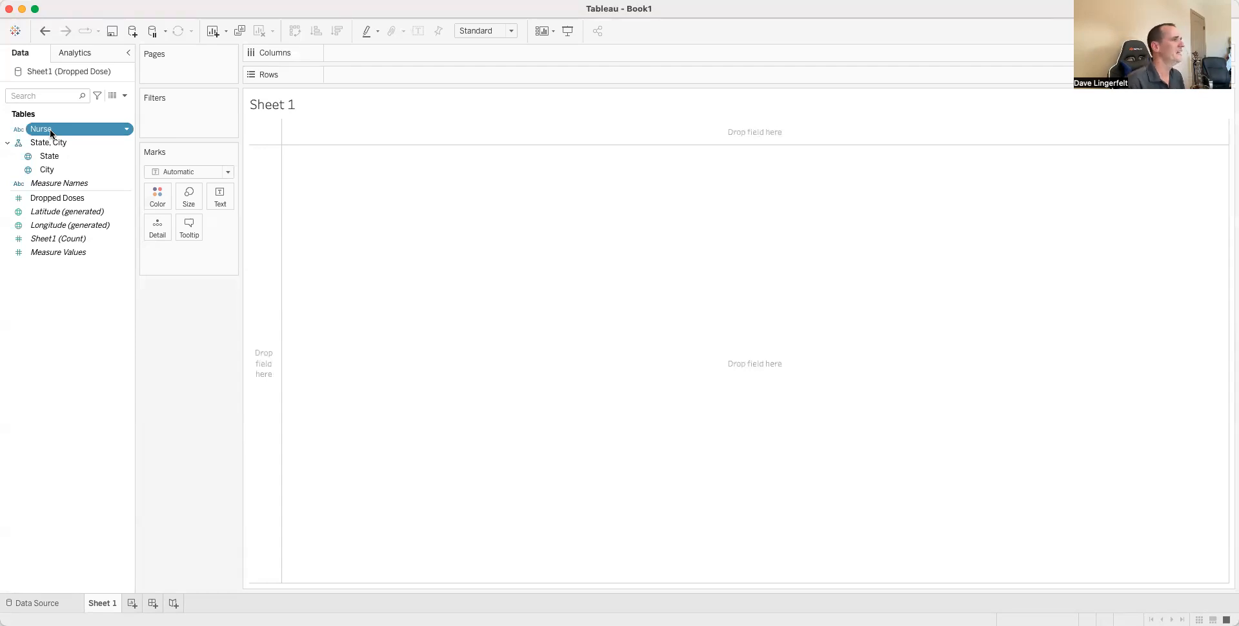
{"action": "right_click", "coordinate": [87, 200]}
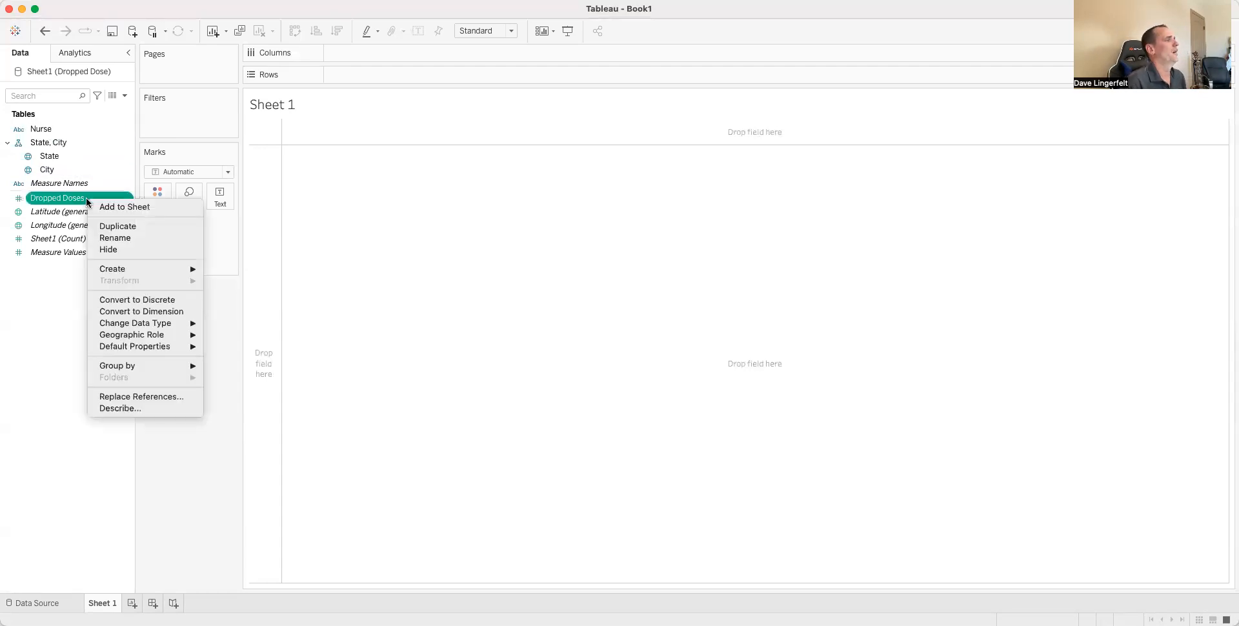
{"action": "left_click", "coordinate": [53, 133]}
{"action": "left_click", "coordinate": [53, 132]}
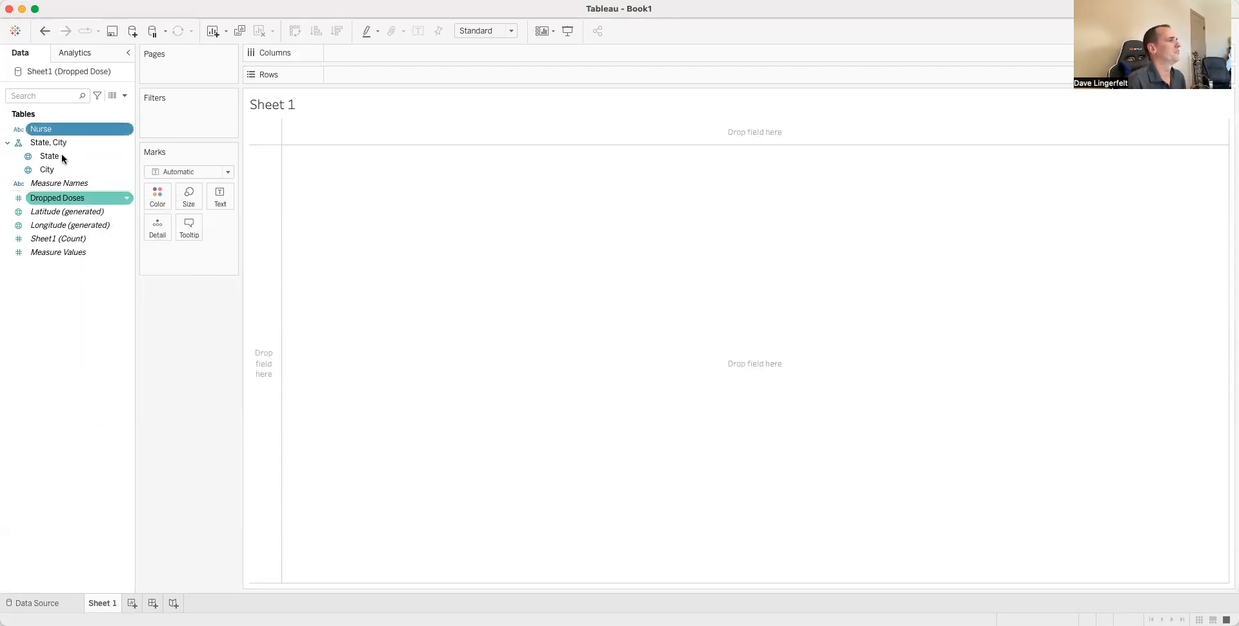
{"action": "left_click", "coordinate": [69, 199], "text": "super"}
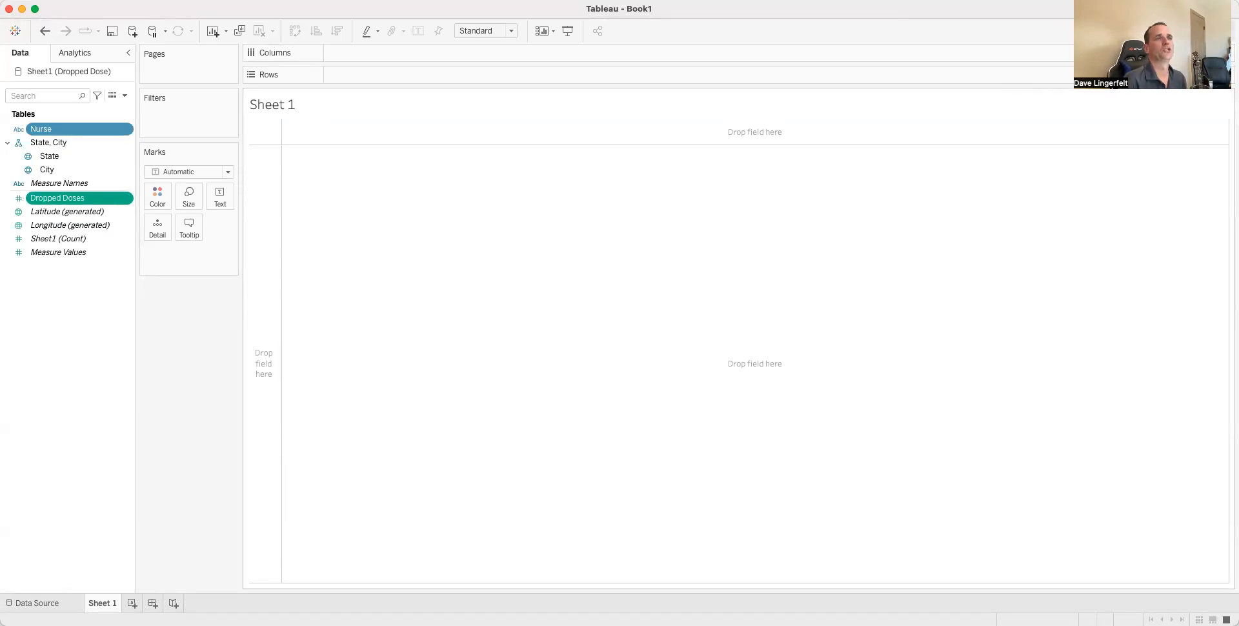
{"action": "left_click", "coordinate": [1207, 31]}
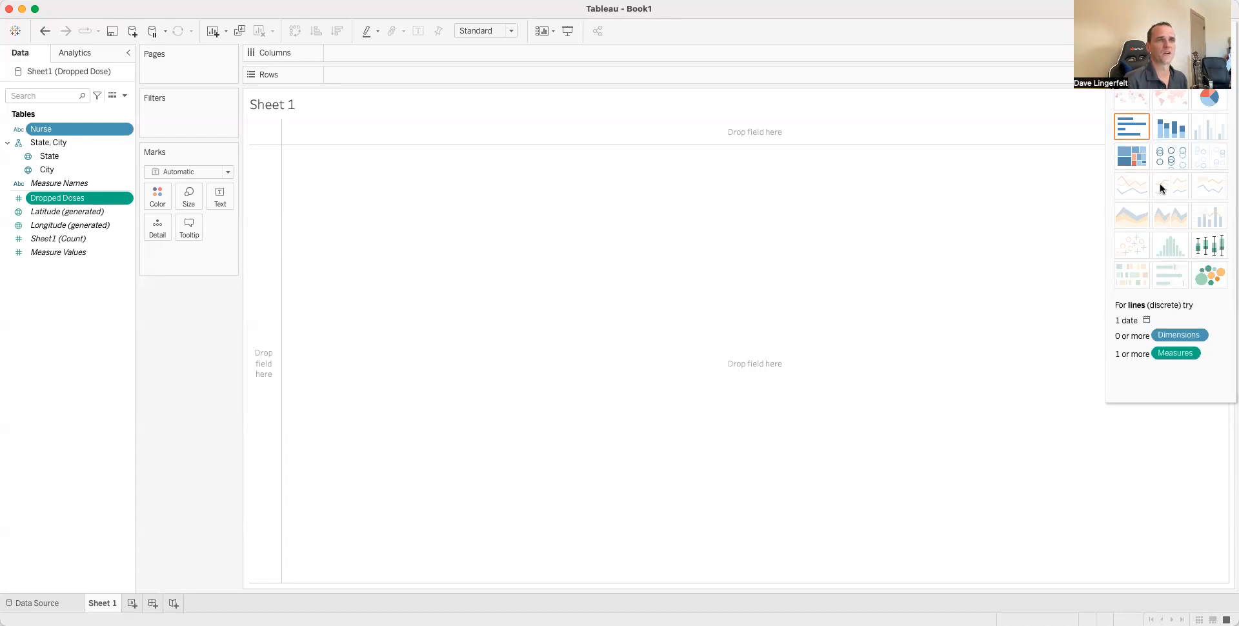
{"action": "left_click", "coordinate": [1128, 127]}
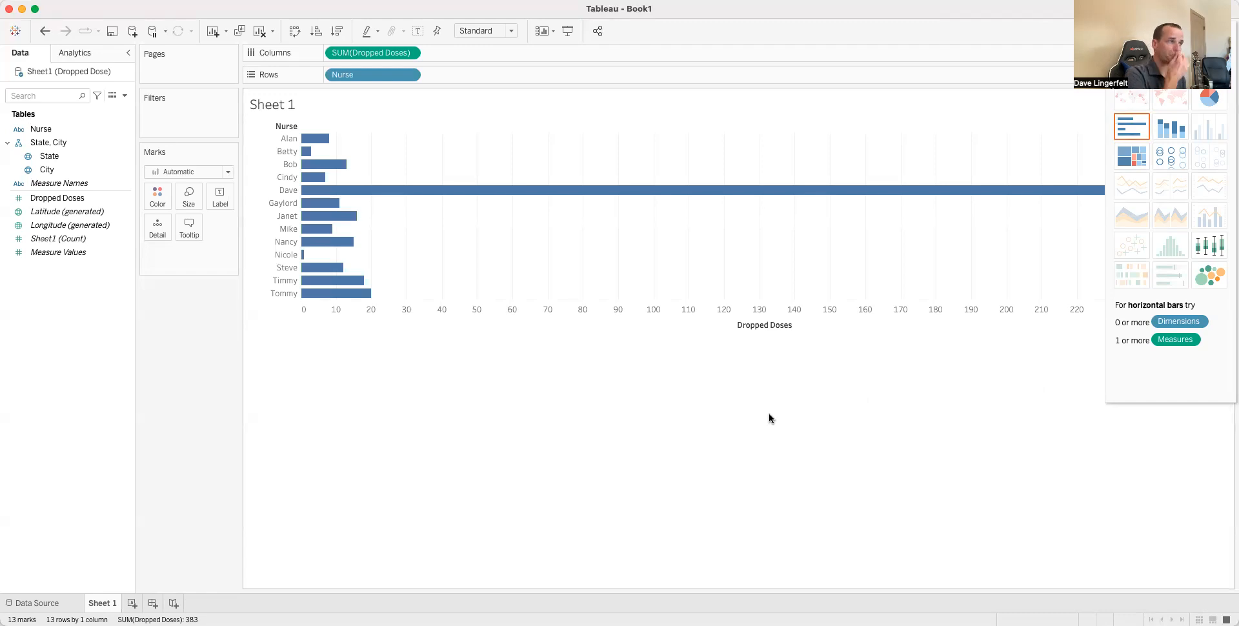
Try descending, ascending and unsorted order for the nurse bars by Dropped Doses, ending with them sorted in descending order.
{"action": "mouse_move", "coordinate": [739, 189]}
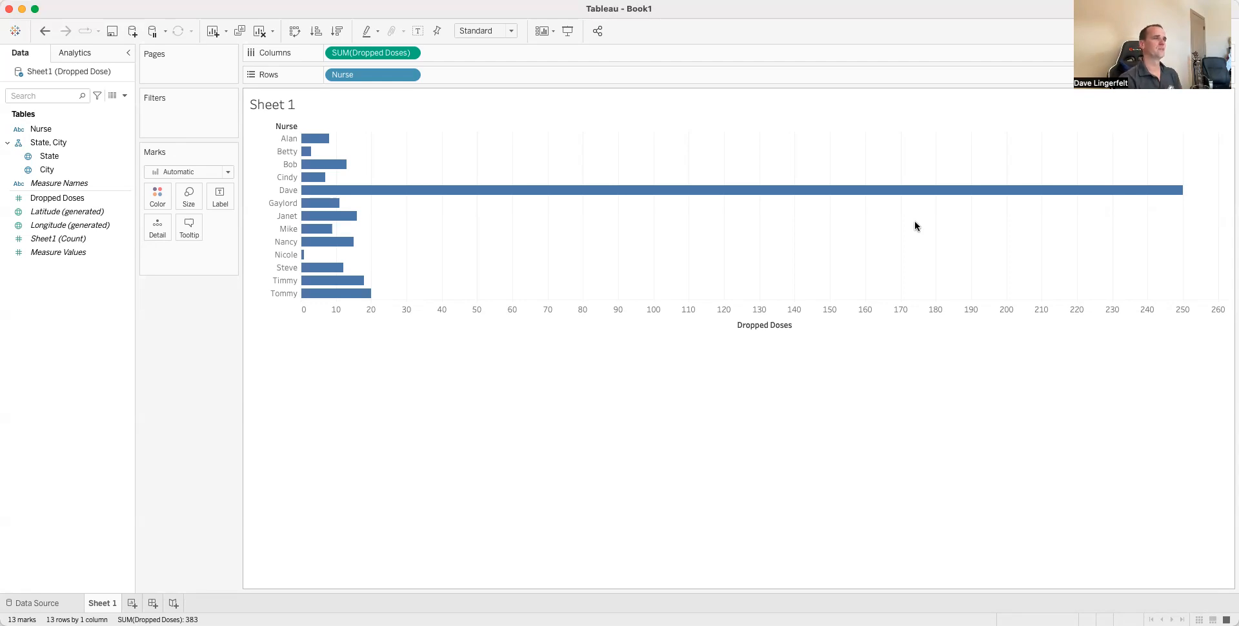
{"action": "mouse_move", "coordinate": [915, 192]}
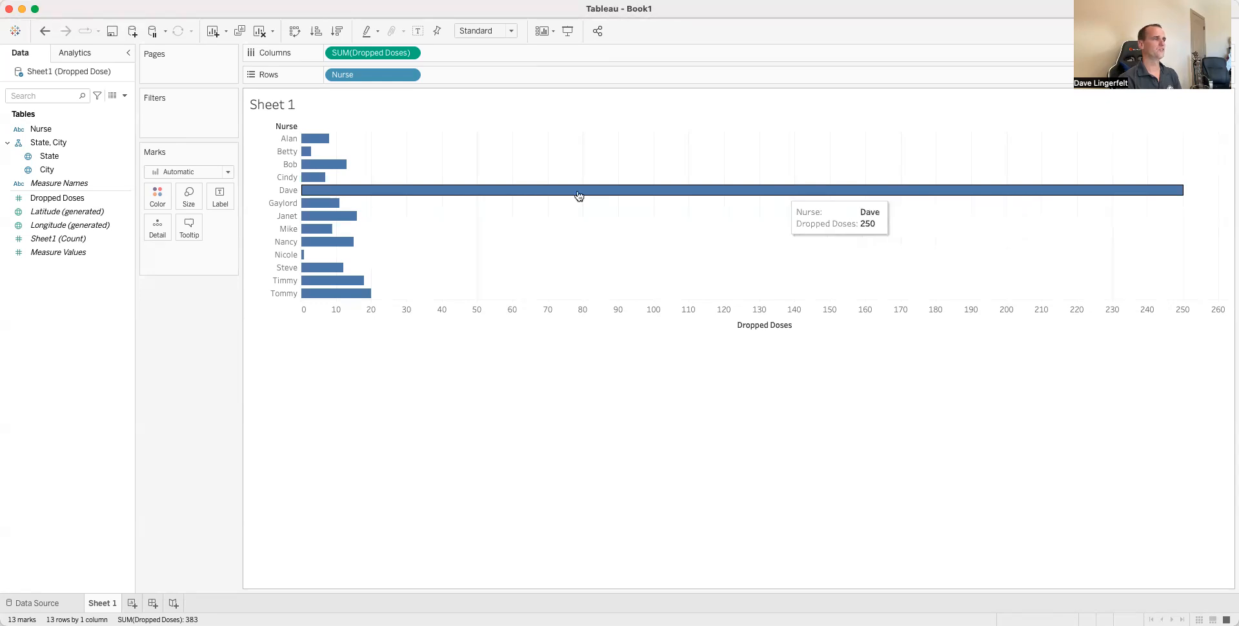
{"action": "mouse_move", "coordinate": [321, 143]}
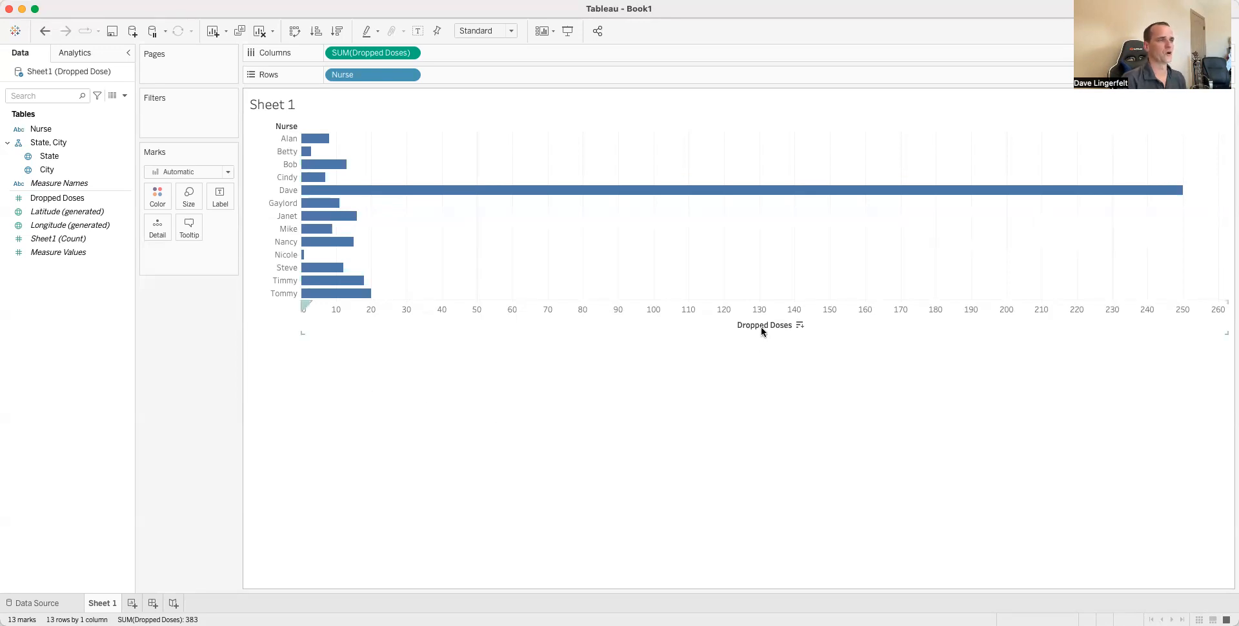
{"action": "left_click", "coordinate": [799, 325]}
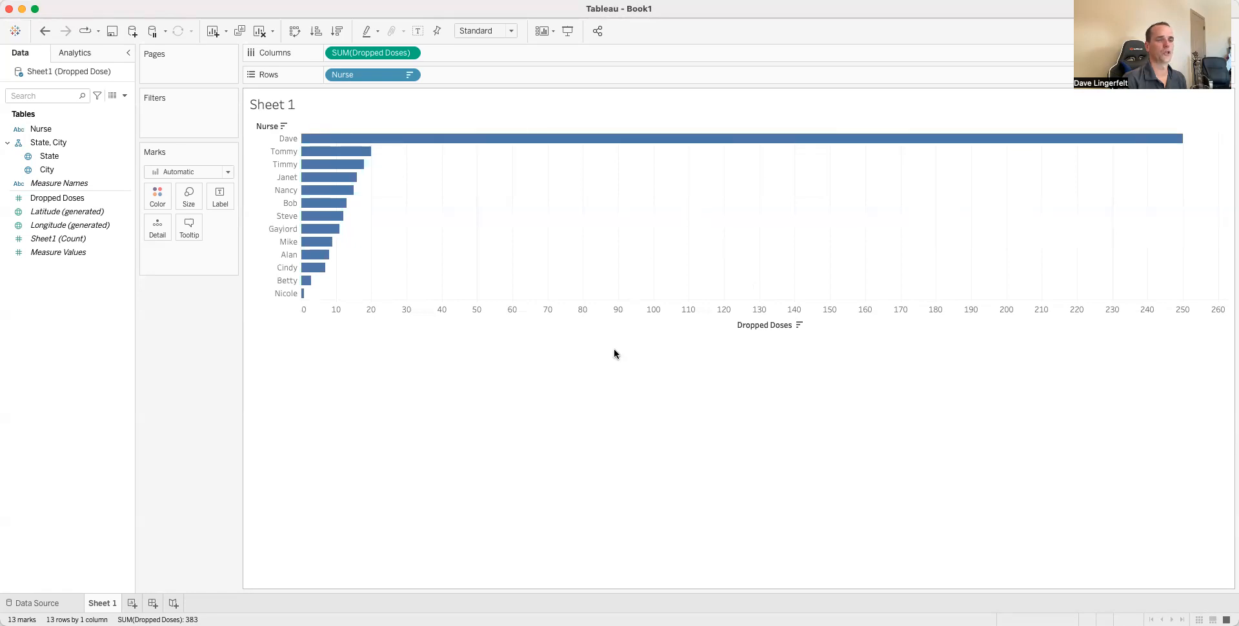
{"action": "left_click", "coordinate": [799, 325]}
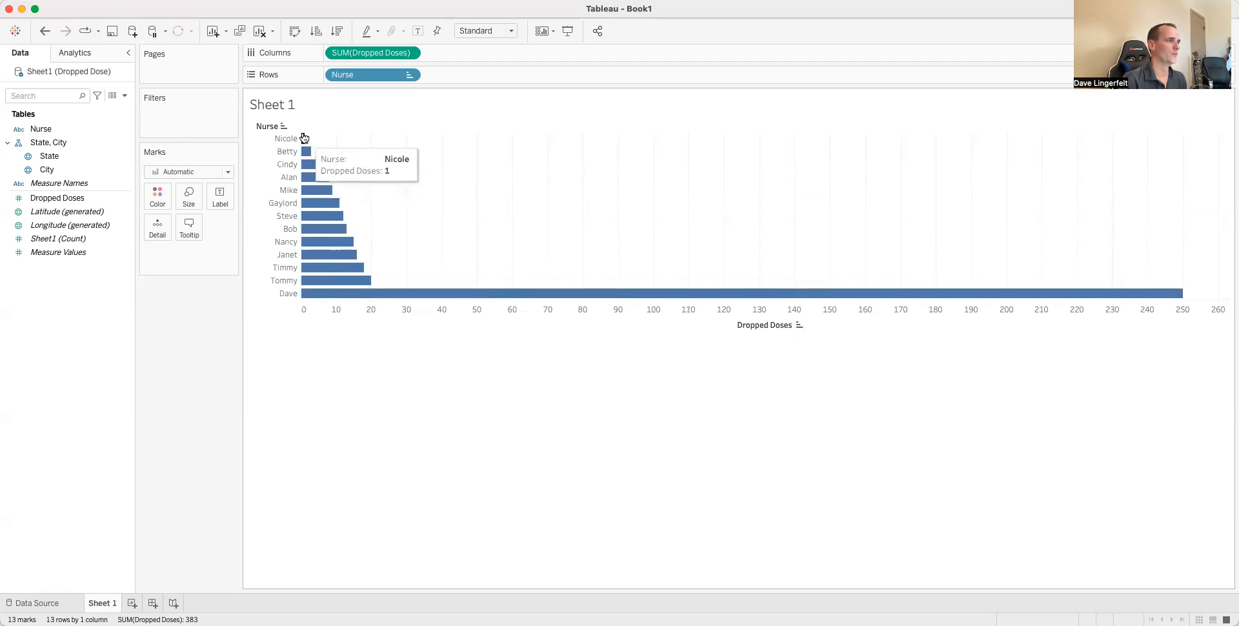
{"action": "left_click", "coordinate": [799, 324]}
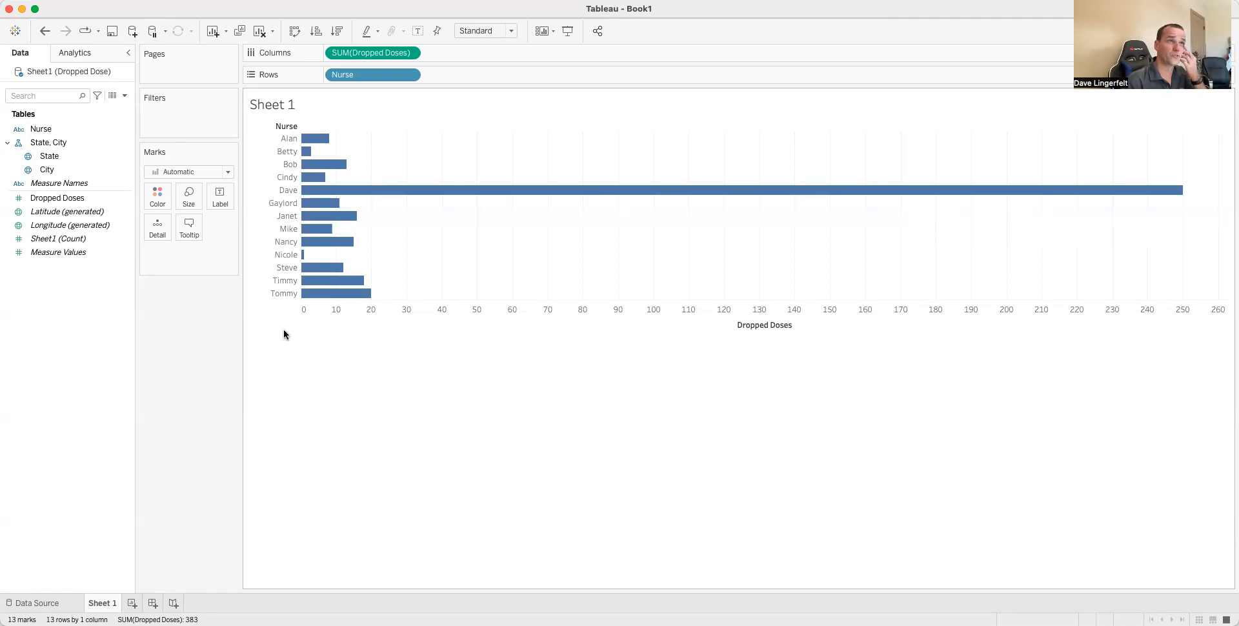
{"action": "left_click", "coordinate": [799, 325]}
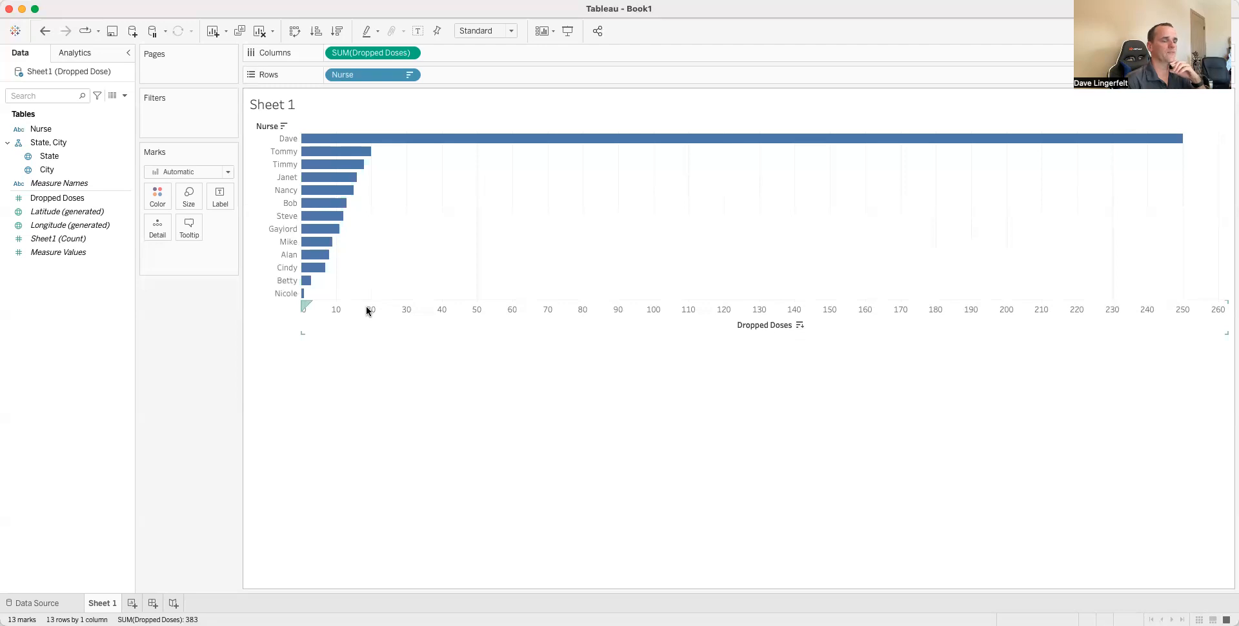
Label the bars with their Dropped Doses values and color them by Dropped Doses.
{"action": "mouse_move", "coordinate": [338, 192]}
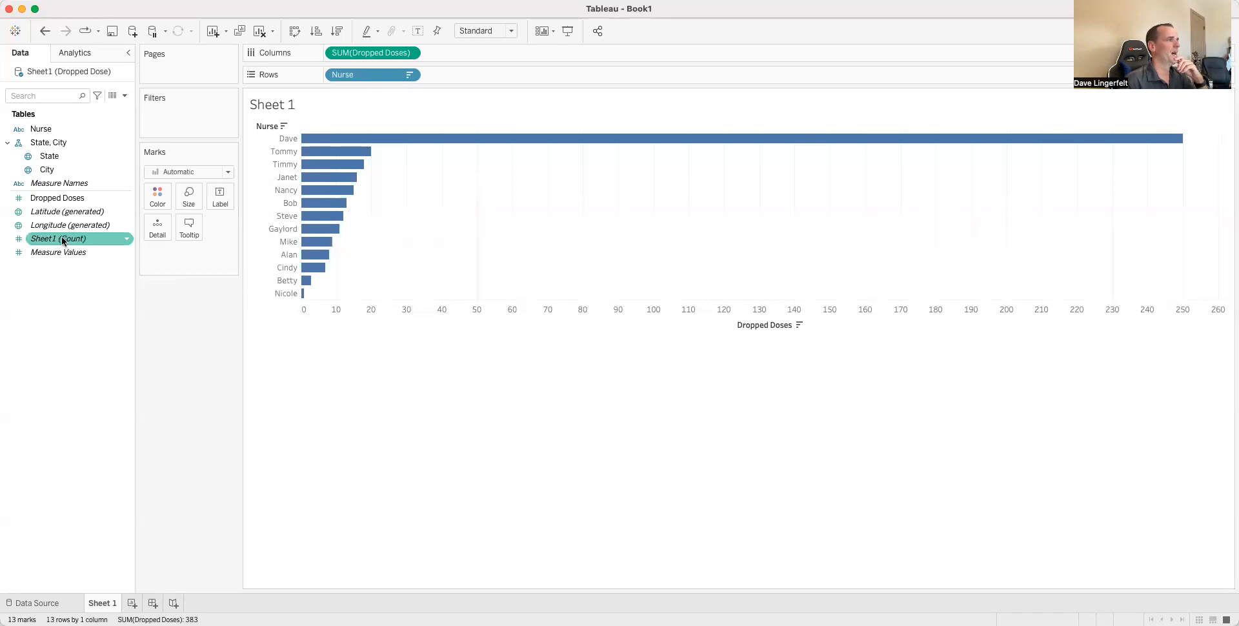
{"action": "left_click", "coordinate": [70, 198]}
{"action": "left_click_drag", "start_coordinate": [70, 199], "coordinate": [213, 194]}
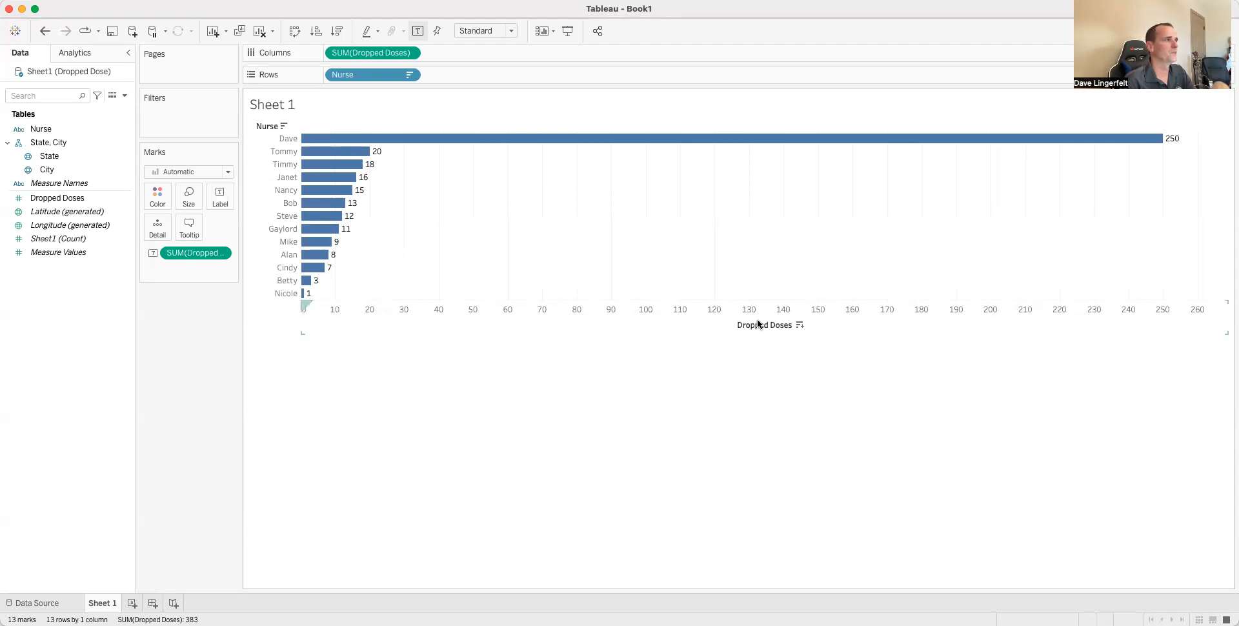
{"action": "left_click", "coordinate": [35, 199]}
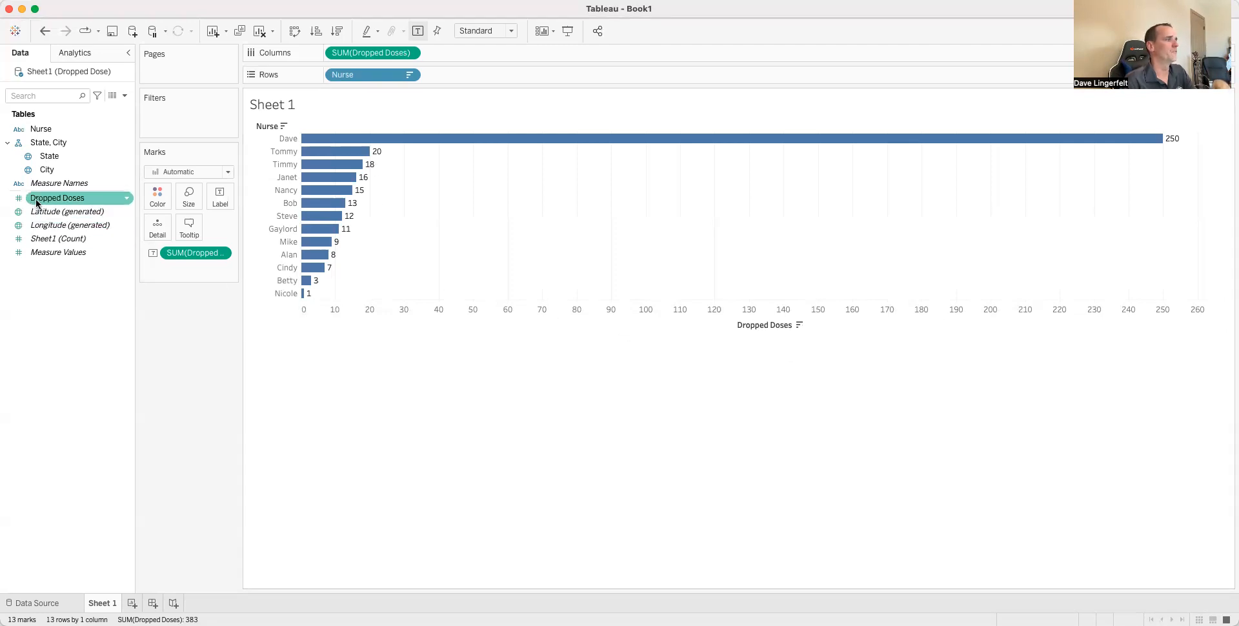
{"action": "left_click_drag", "start_coordinate": [35, 202], "coordinate": [156, 197]}
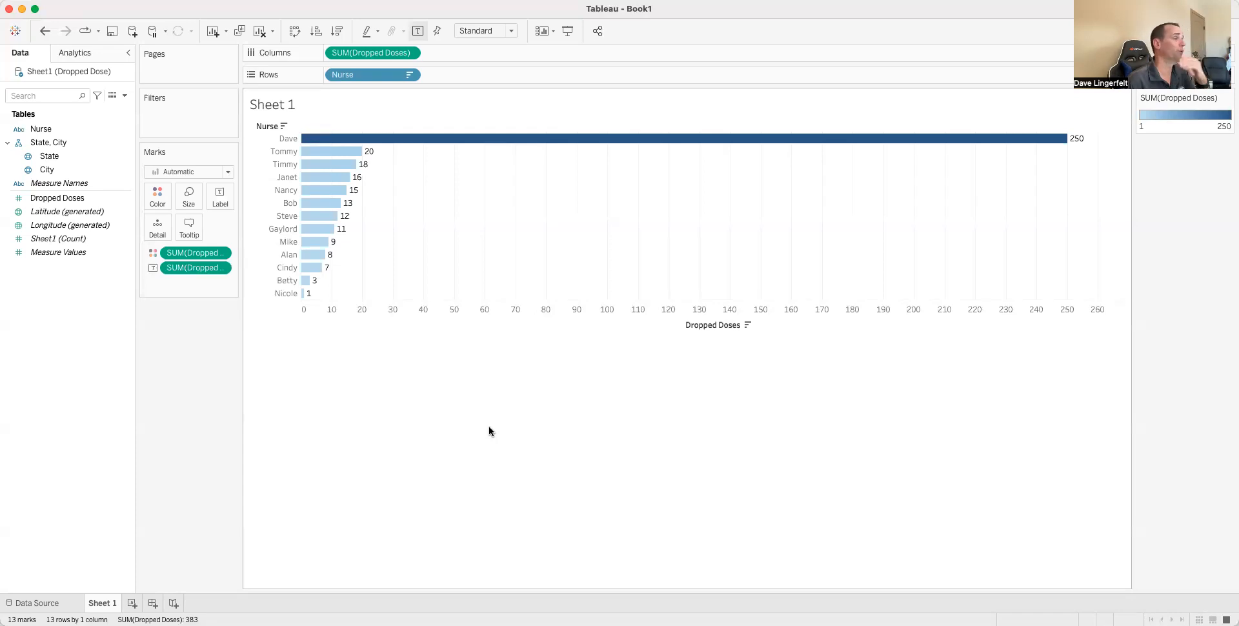
Apply the Red-Green Diverging palette to the Dropped Doses colors and reverse it so high values are red.
{"action": "left_click", "coordinate": [154, 199]}
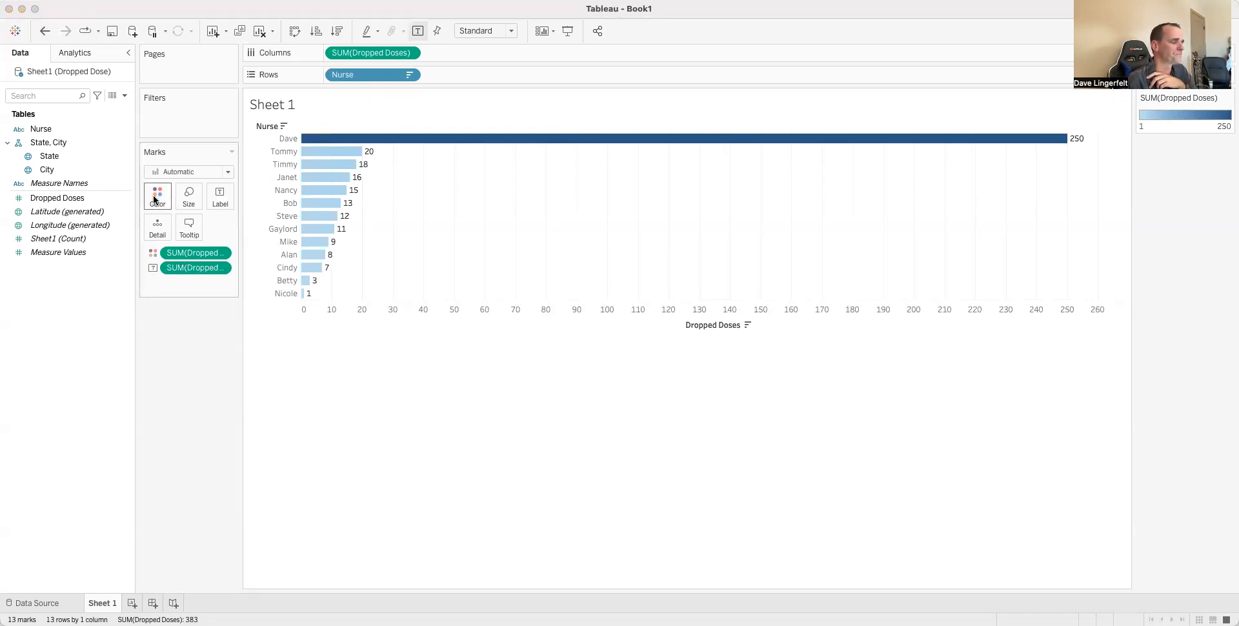
{"action": "left_click", "coordinate": [197, 240]}
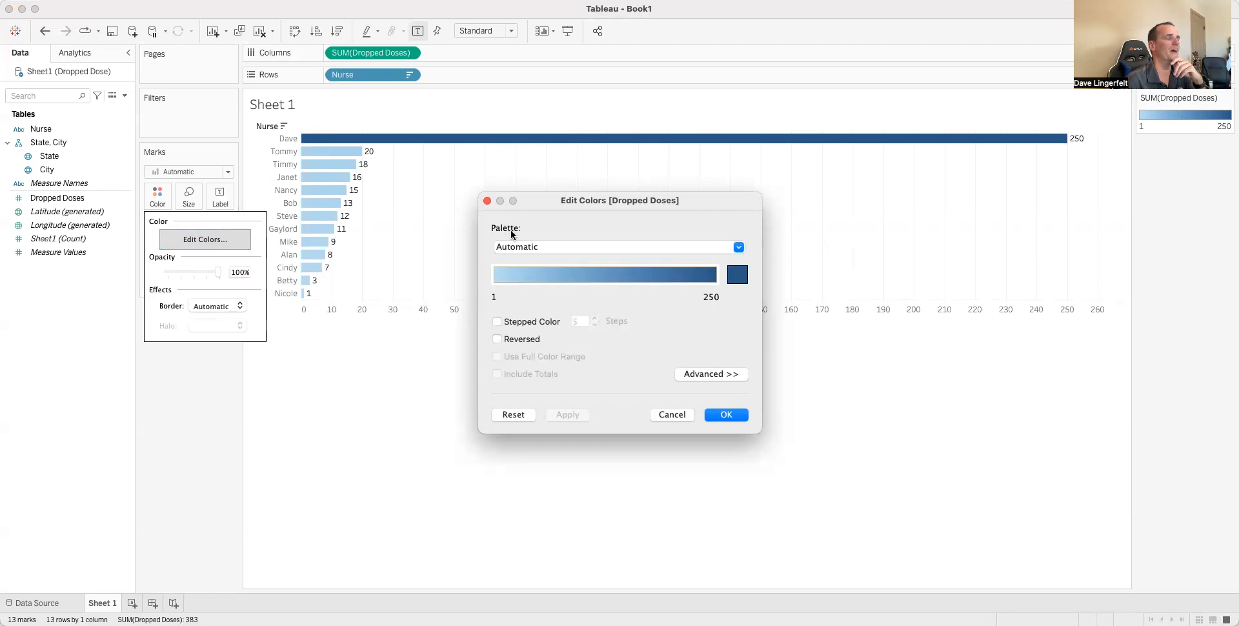
{"action": "left_click", "coordinate": [738, 247]}
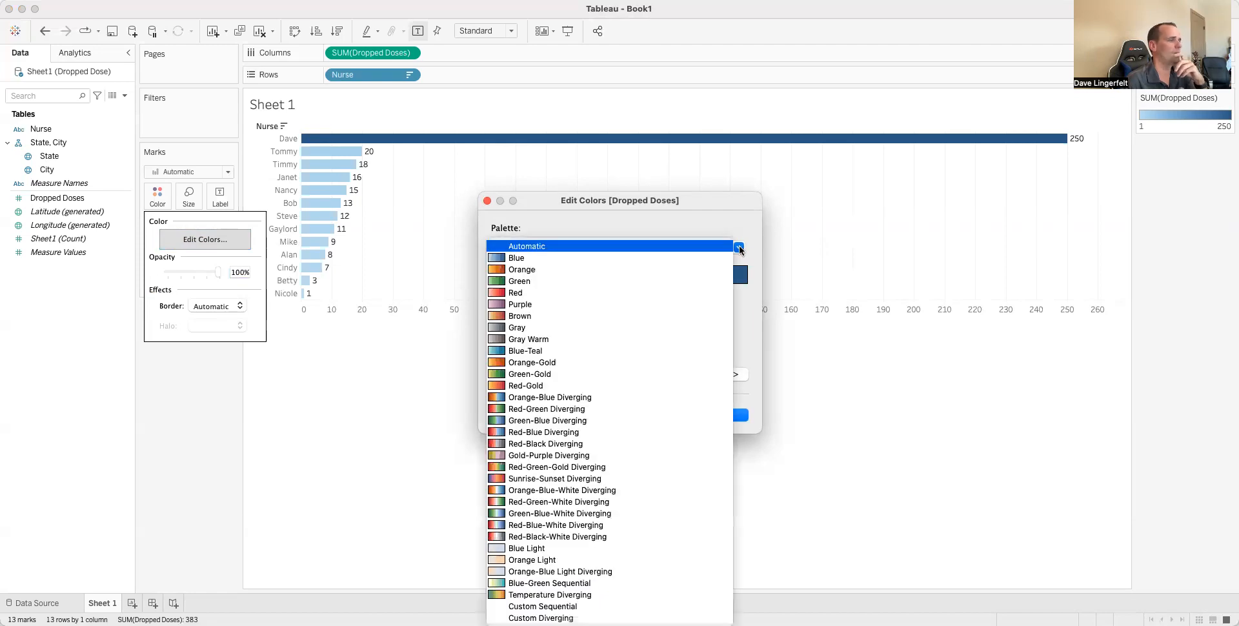
{"action": "left_click", "coordinate": [606, 408]}
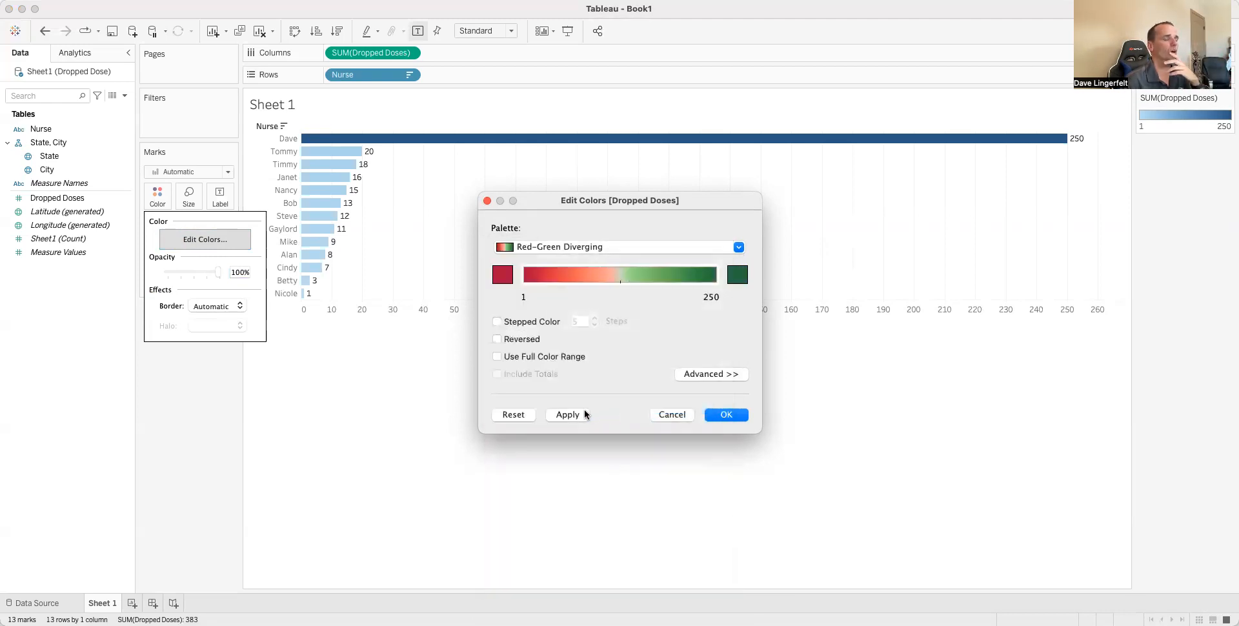
{"action": "left_click", "coordinate": [563, 416]}
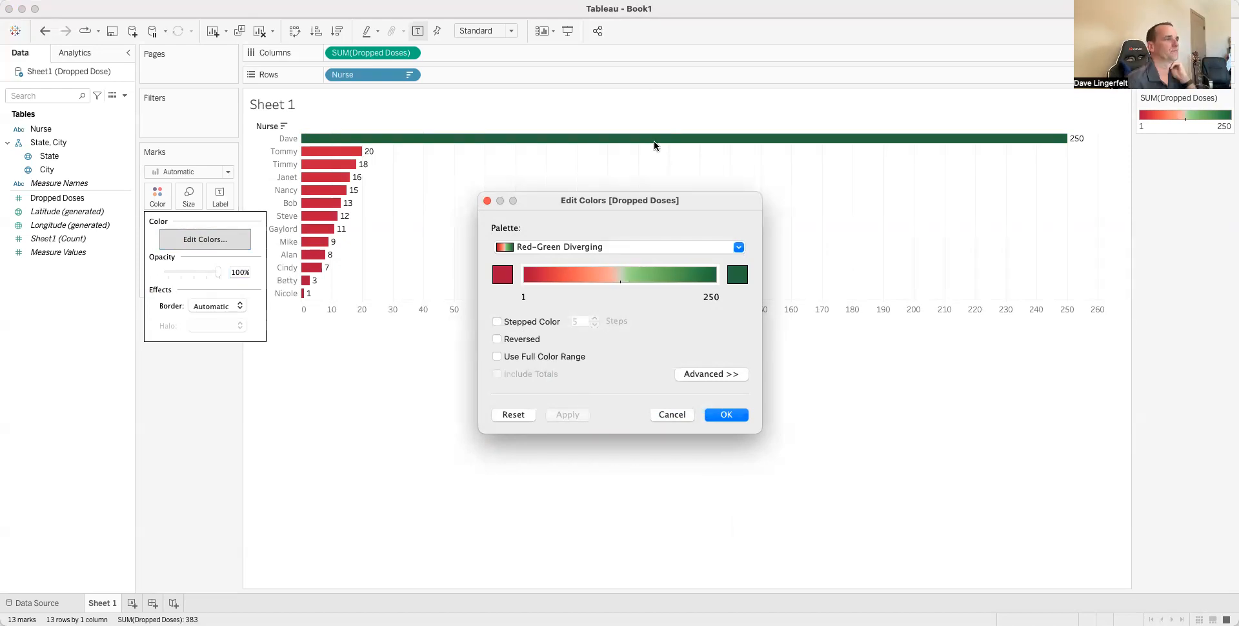
{"action": "left_click", "coordinate": [496, 339]}
{"action": "left_click", "coordinate": [565, 414]}
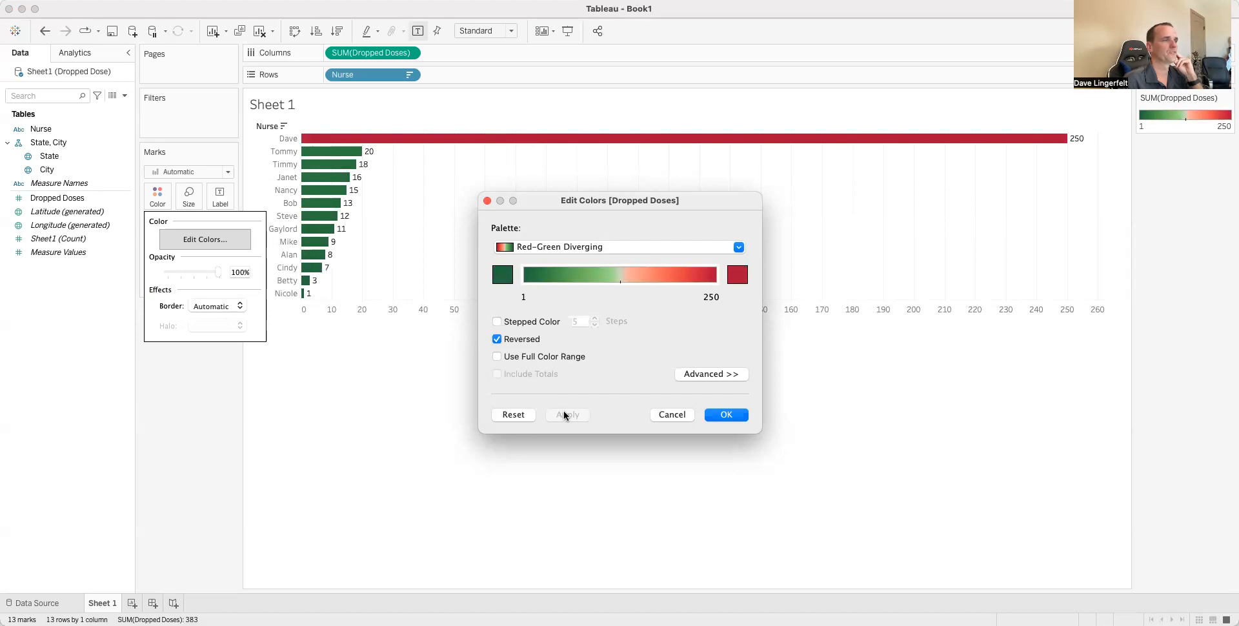
Accept the color settings and replace the chart title with "Dropped Doses-Horz Bar Chart".
{"action": "left_click", "coordinate": [726, 414]}
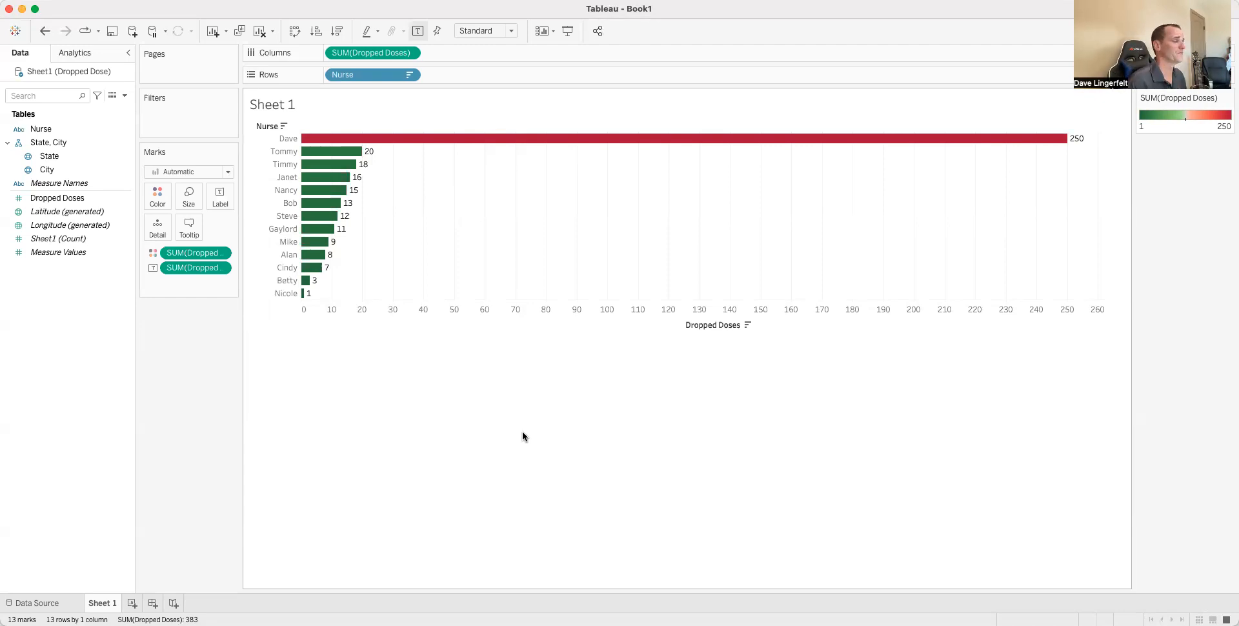
{"action": "double_click", "coordinate": [273, 106]}
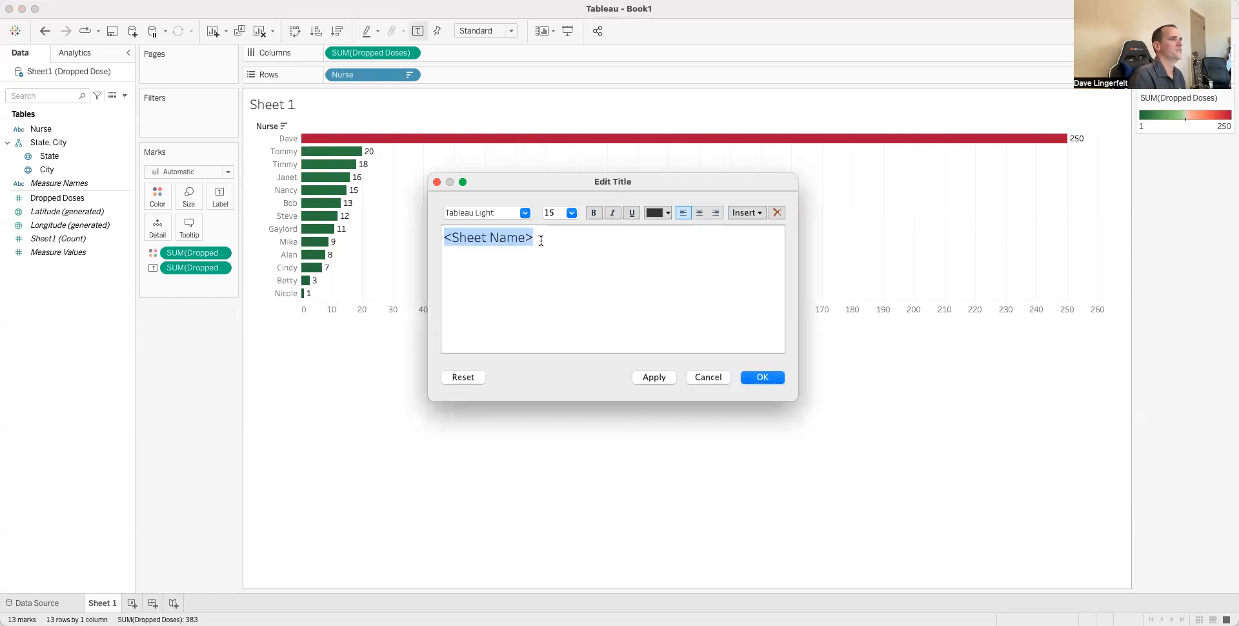
{"action": "key", "text": "BackSpace"}
{"action": "type", "text": "Droppe"}
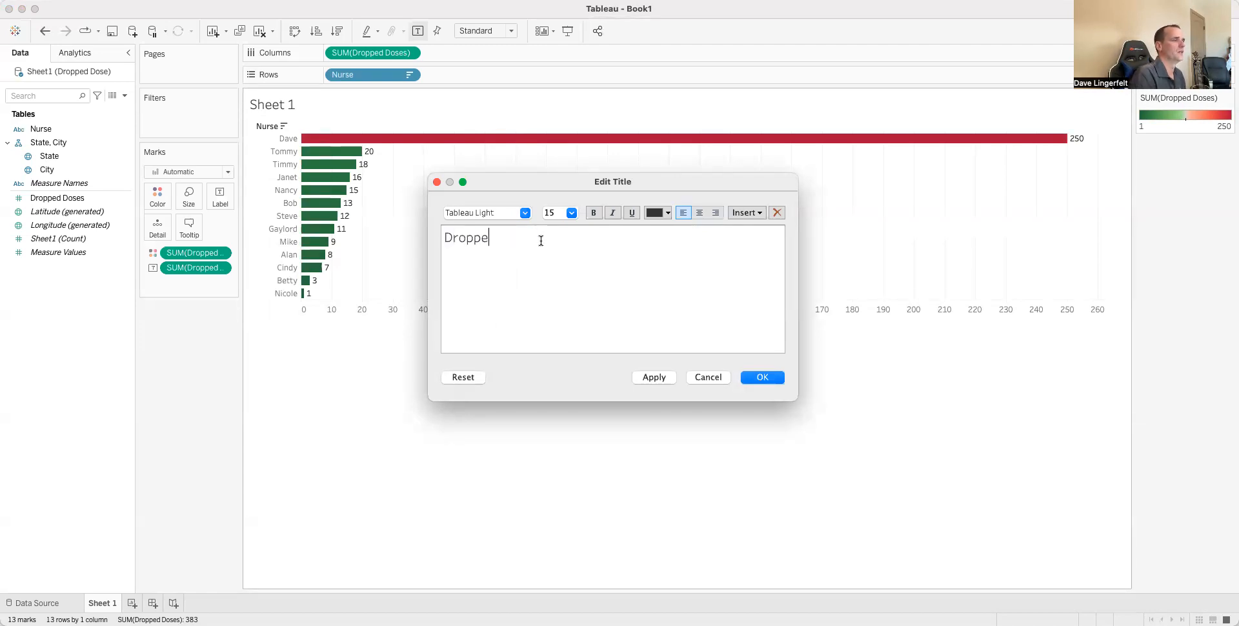
{"action": "type", "text": "d Doses-"}
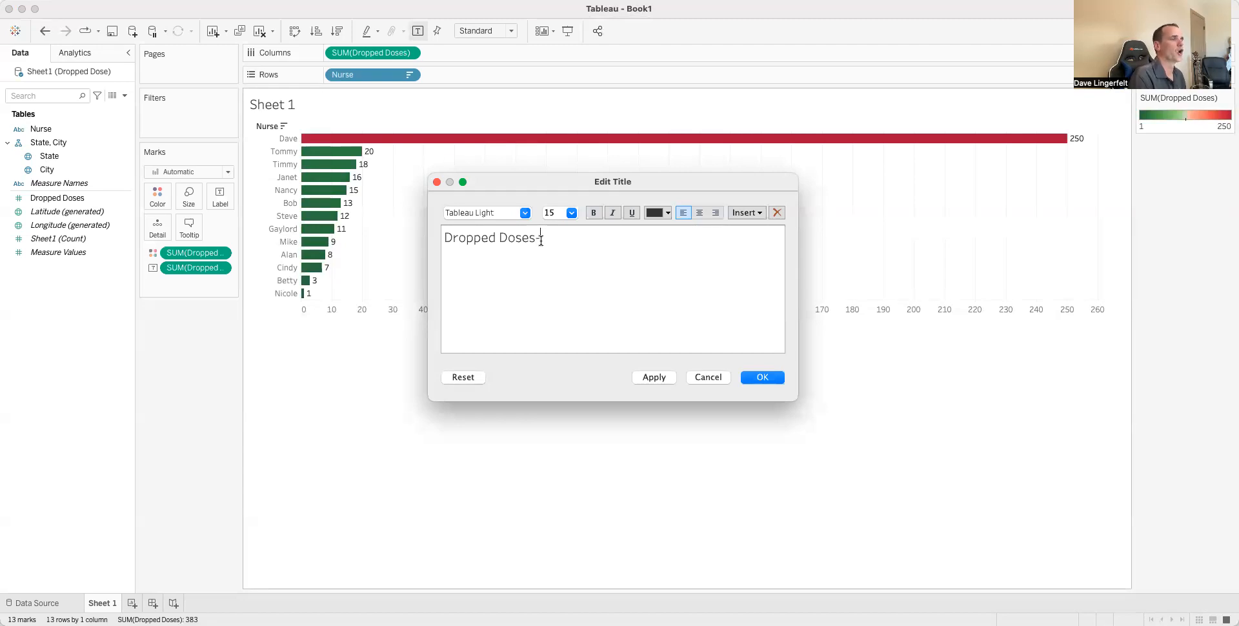
{"action": "type", "text": "Ho"}
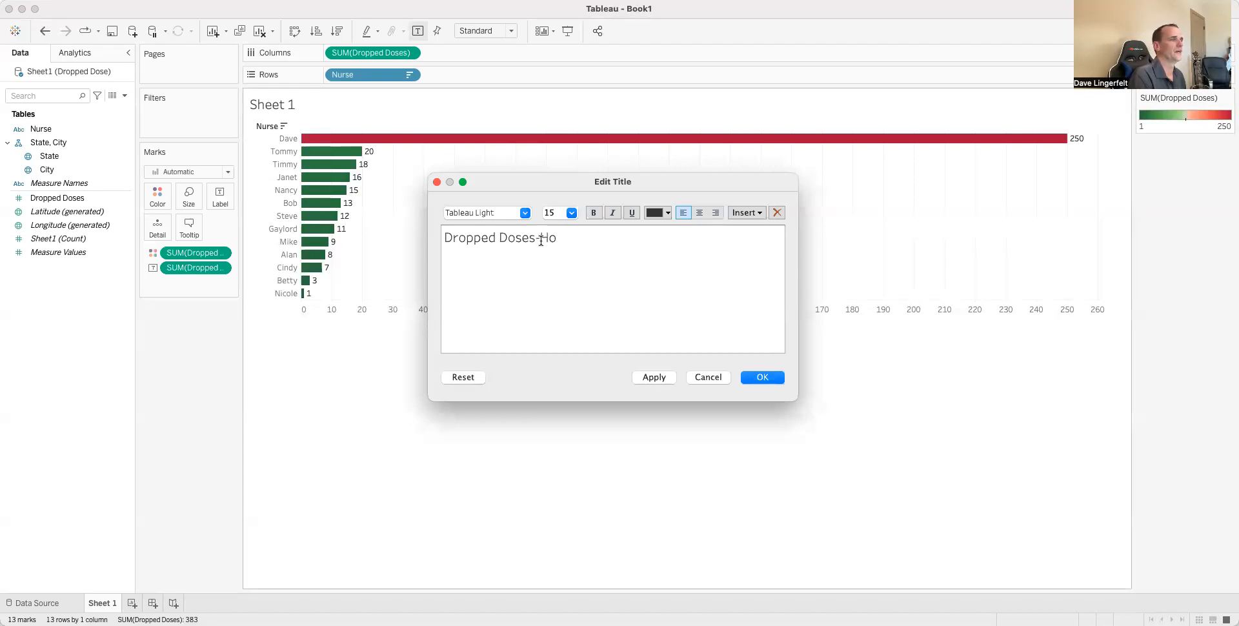
{"action": "type", "text": "rz B"}
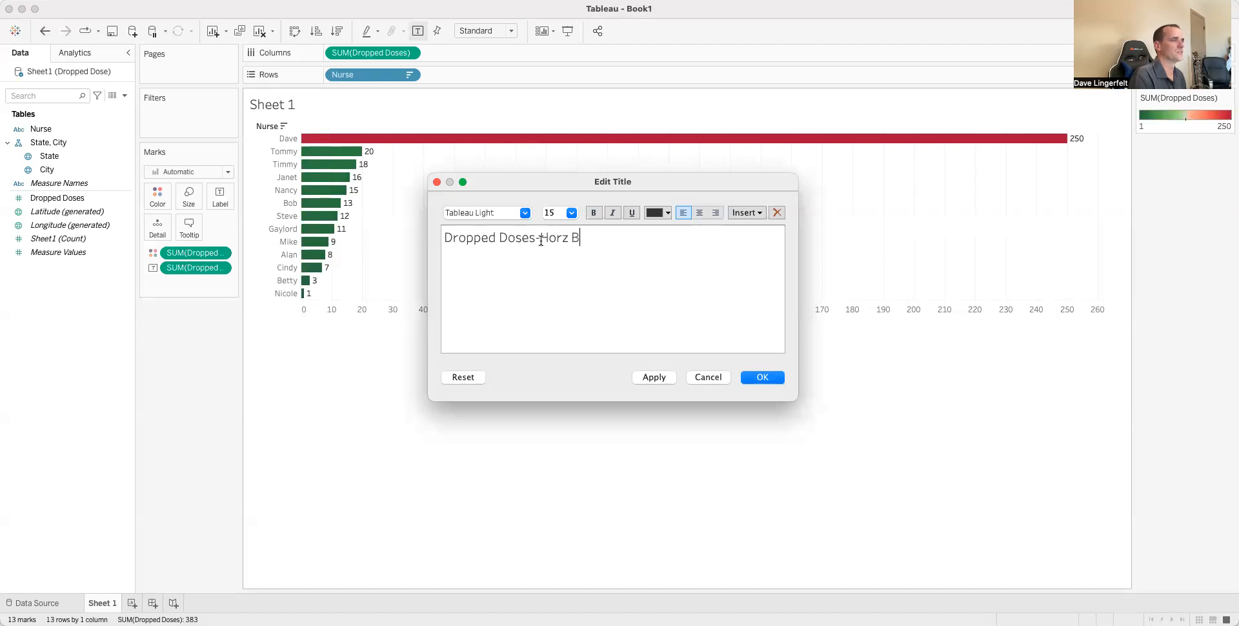
{"action": "type", "text": "ar Chart"}
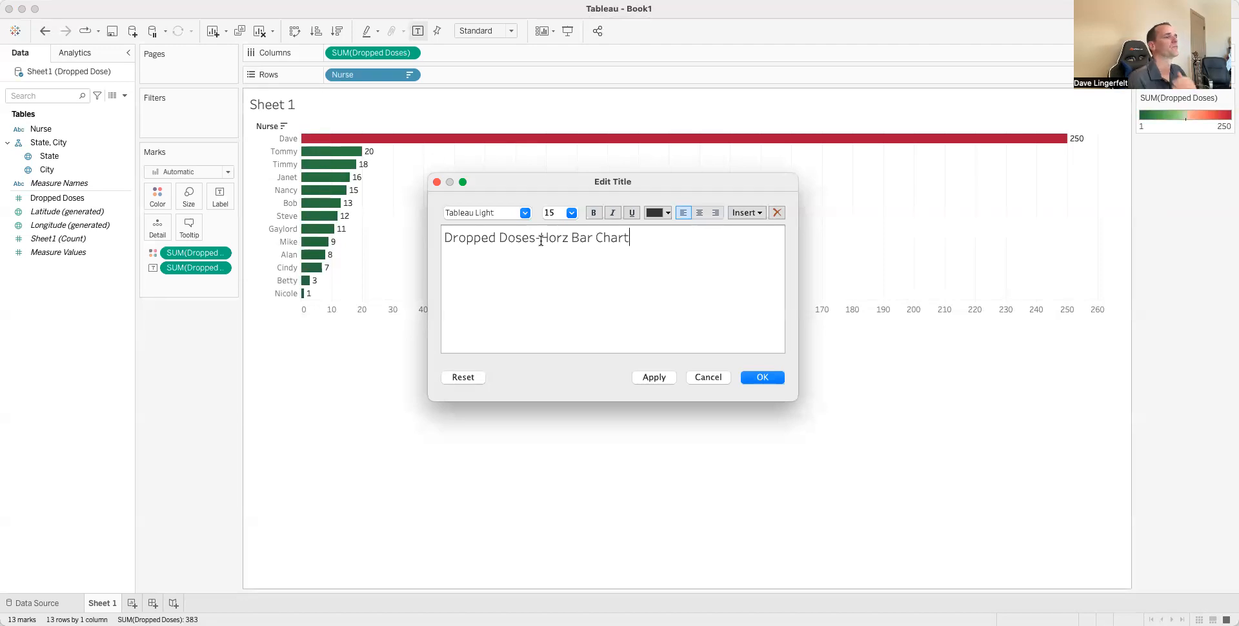
{"action": "left_click", "coordinate": [656, 378]}
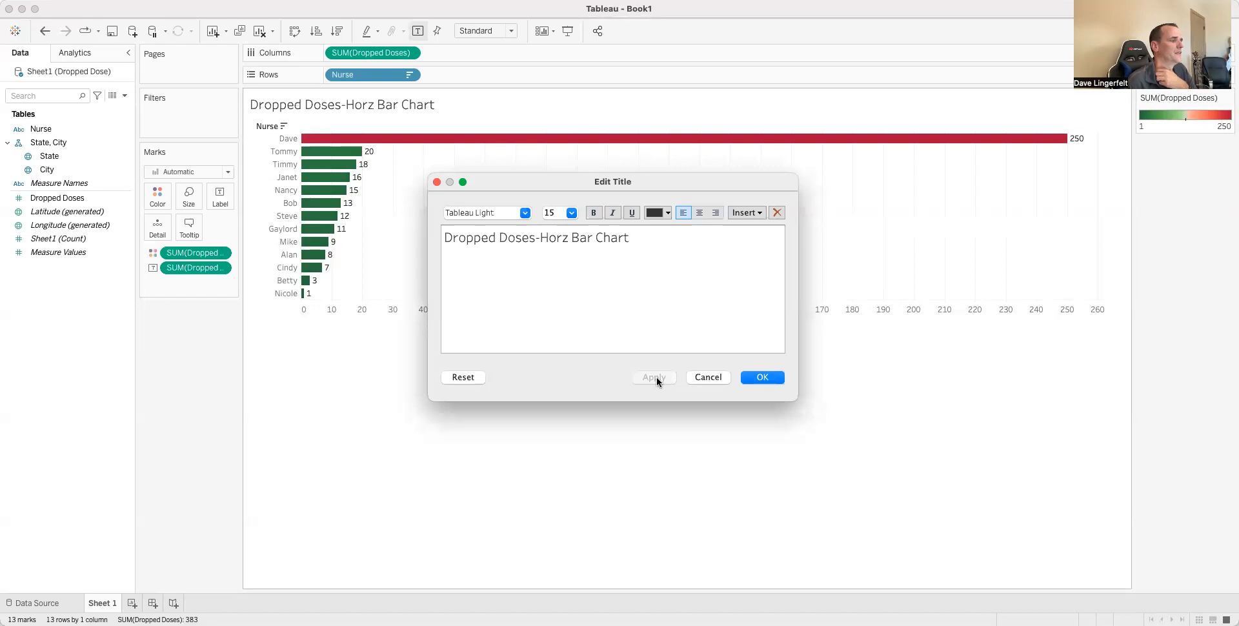
{"action": "left_click", "coordinate": [775, 378]}
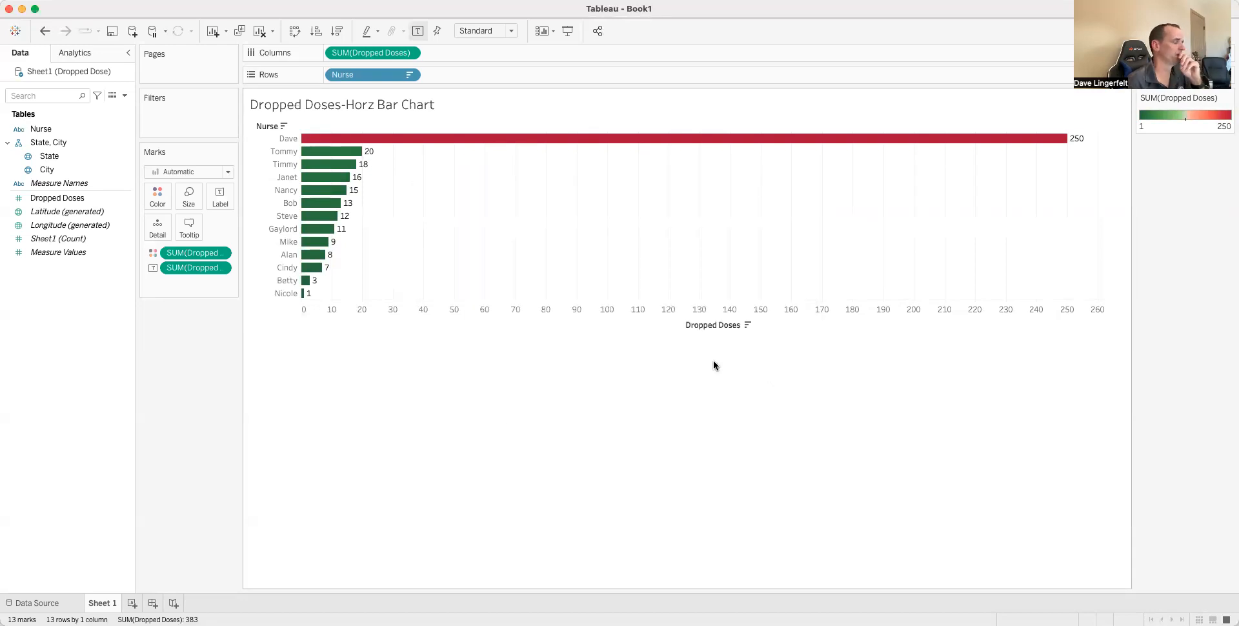
Rename the Sheet 1 worksheet to "Horz Bar".
{"action": "right_click", "coordinate": [104, 604]}
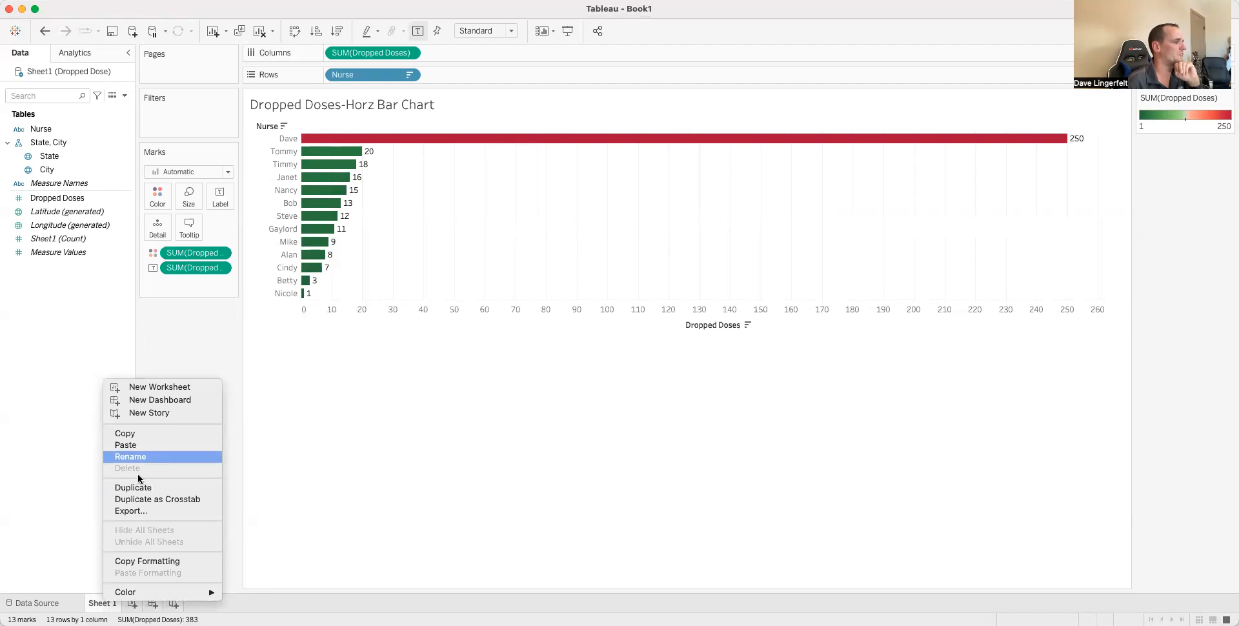
{"action": "left_click", "coordinate": [152, 458]}
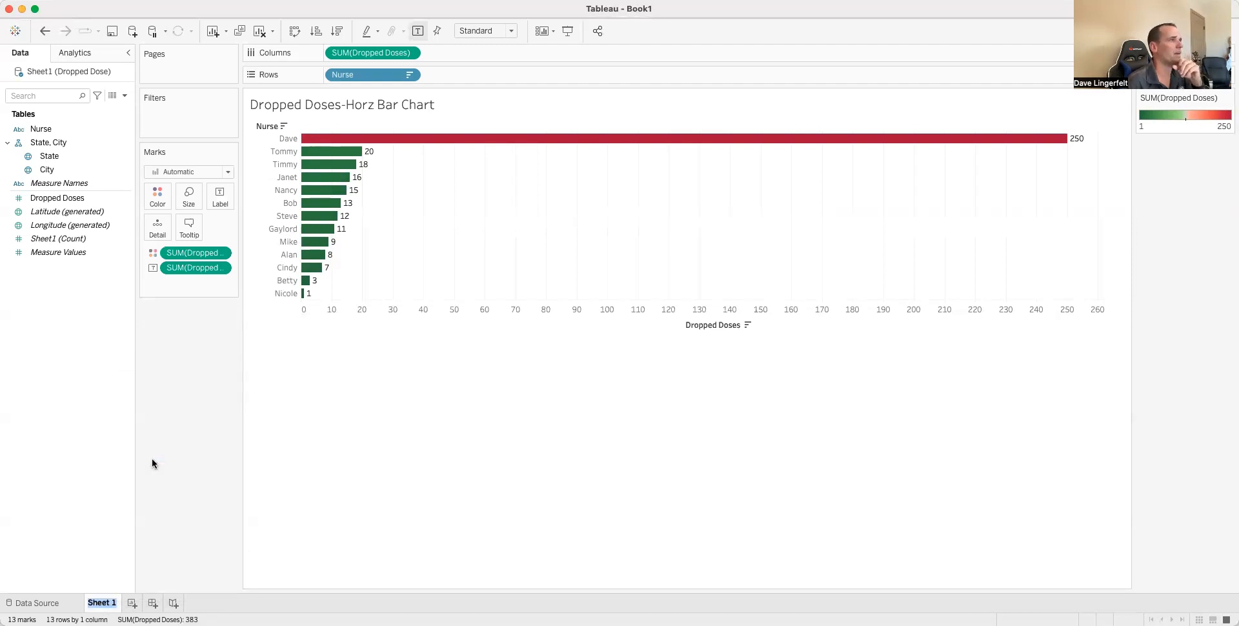
{"action": "type", "text": "H"}
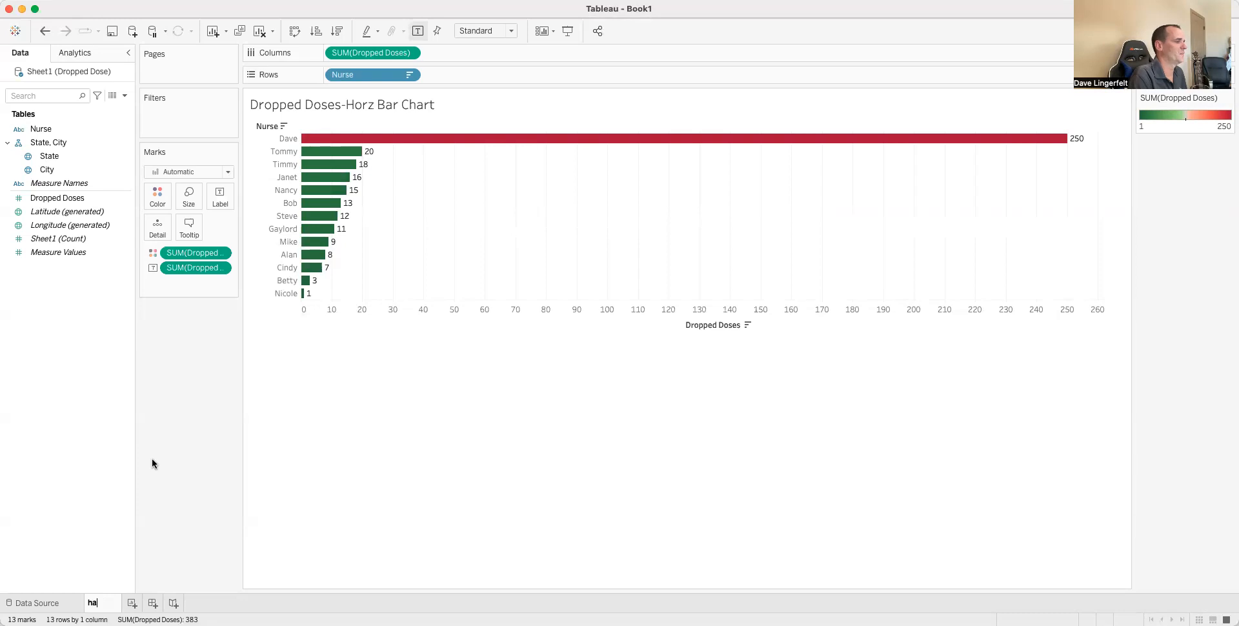
{"action": "type", "text": "orz Bar"}
{"action": "key", "text": "Return"}
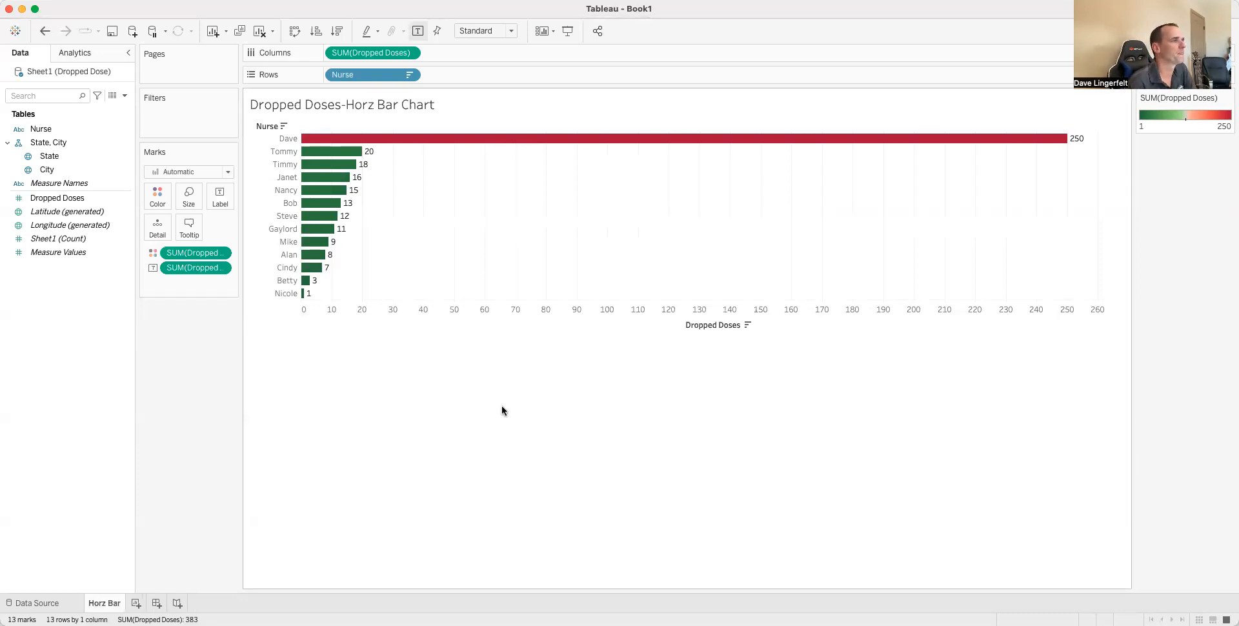
Format the whole chart title as size 20, bold and centered.
{"action": "double_click", "coordinate": [381, 106]}
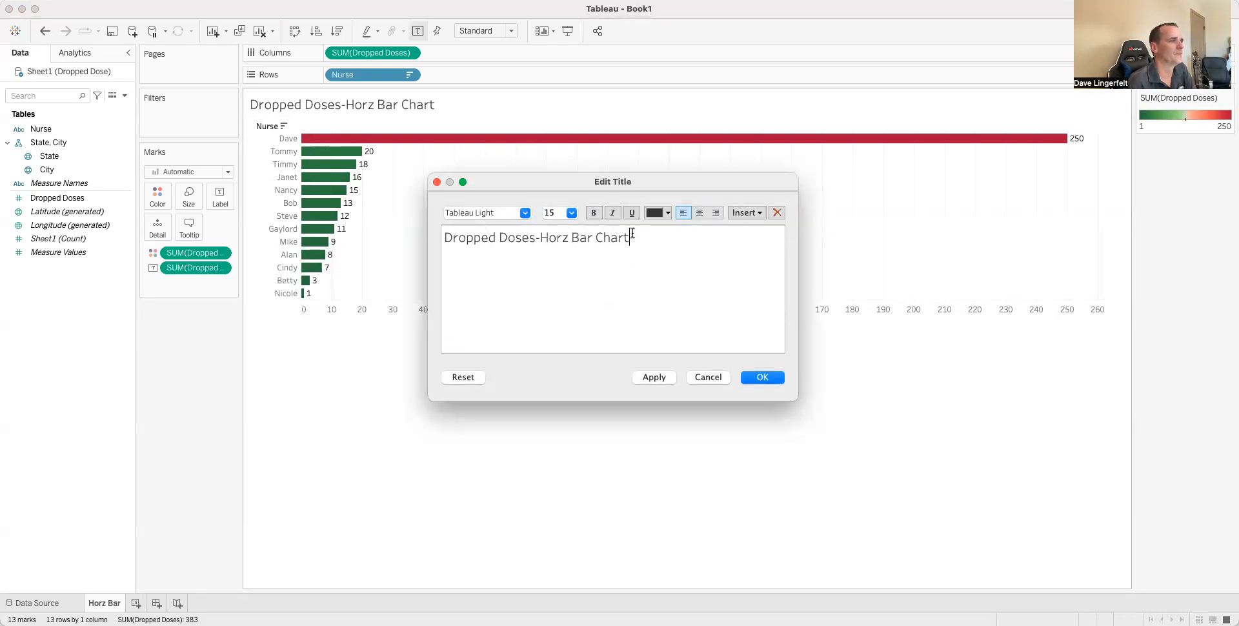
{"action": "left_click_drag", "start_coordinate": [630, 236], "coordinate": [447, 236]}
{"action": "left_click", "coordinate": [572, 213]}
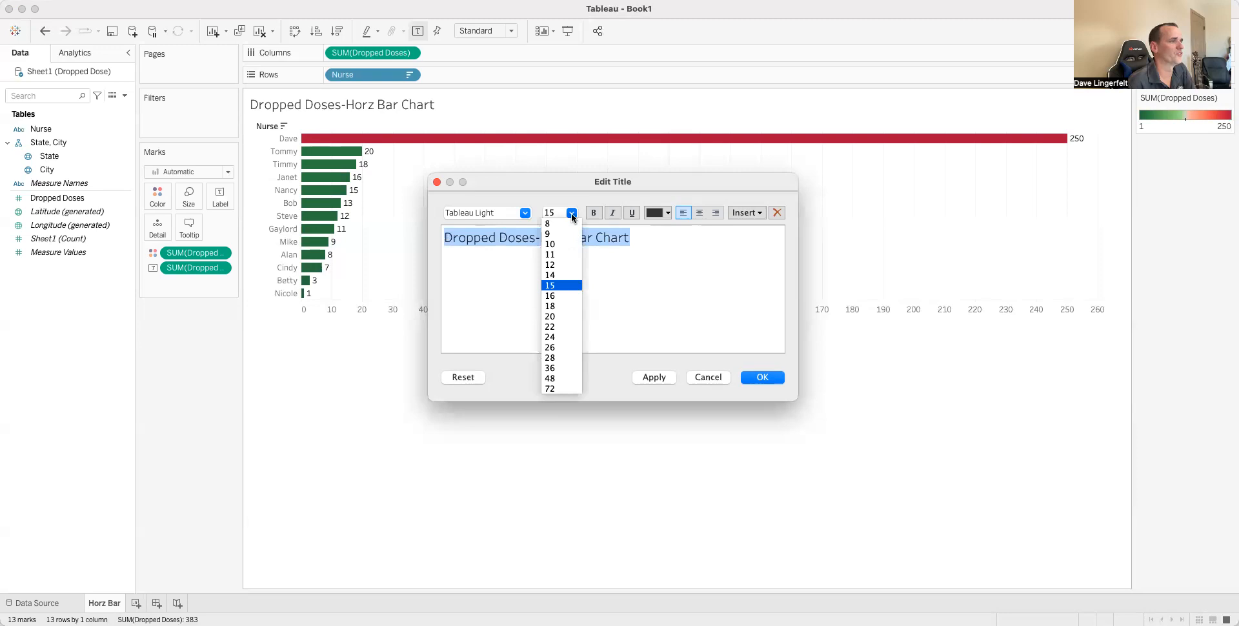
{"action": "left_click", "coordinate": [566, 316]}
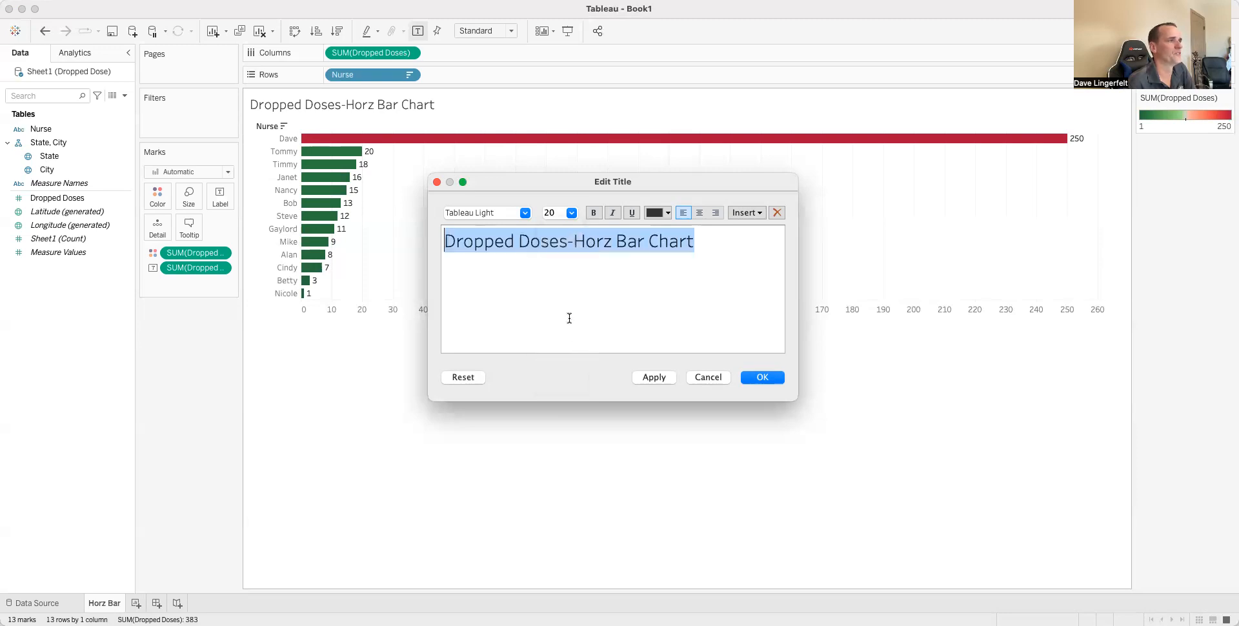
{"action": "left_click", "coordinate": [593, 212]}
{"action": "left_click", "coordinate": [699, 212]}
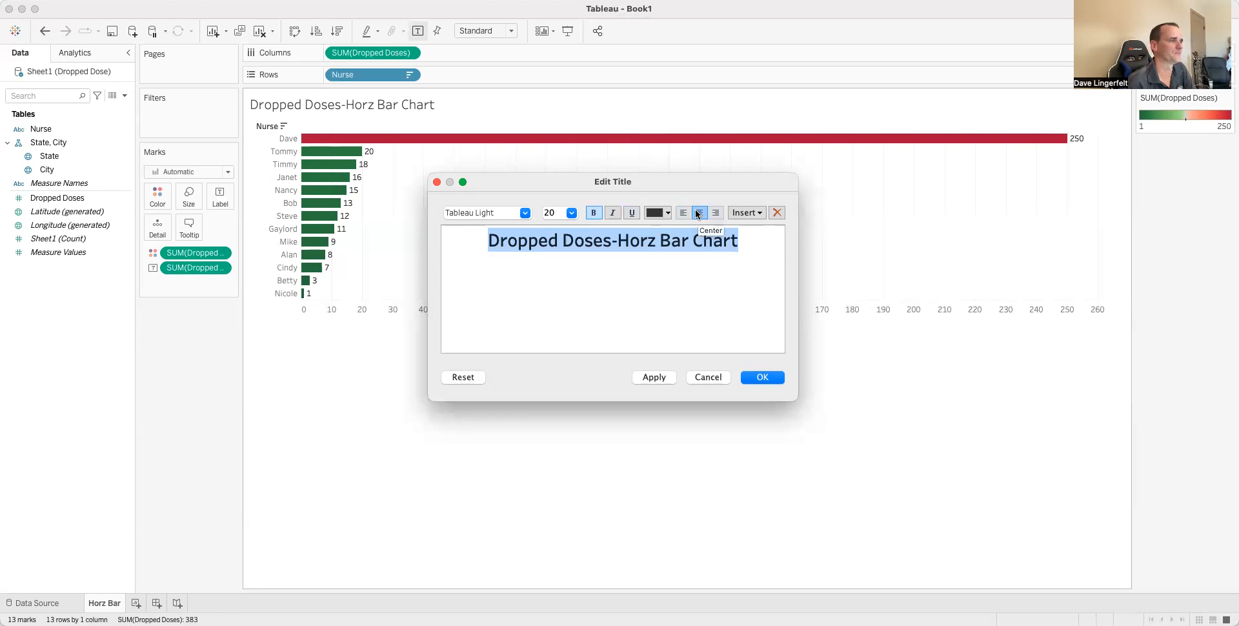
{"action": "left_click", "coordinate": [654, 379]}
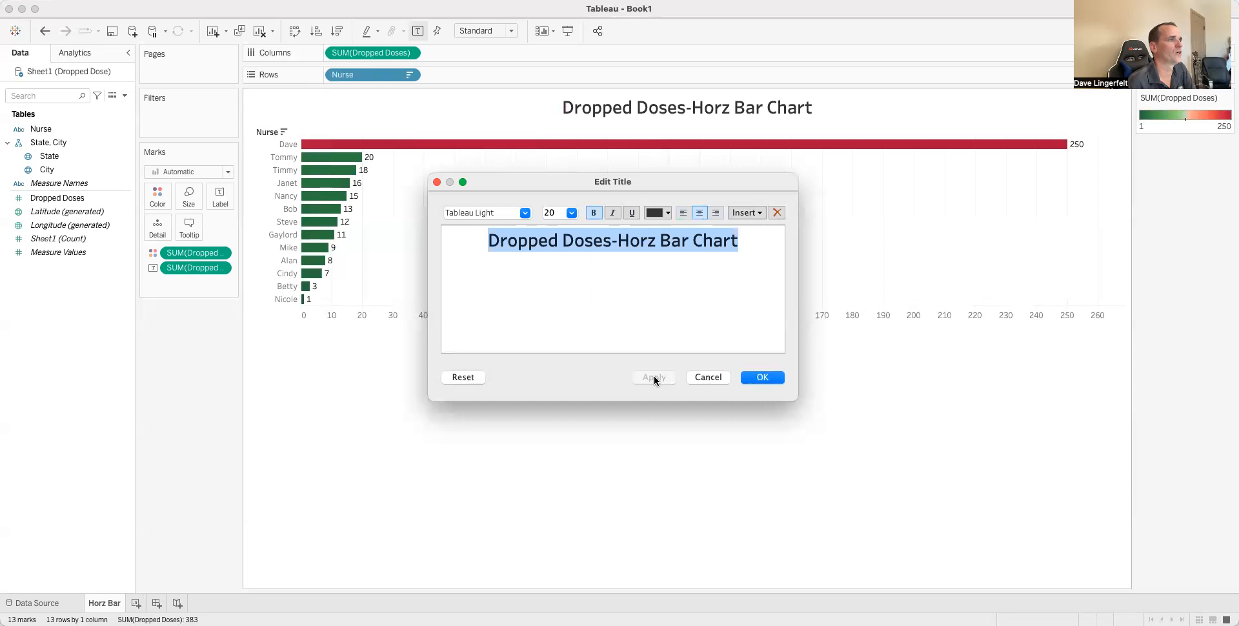
{"action": "left_click", "coordinate": [760, 378]}
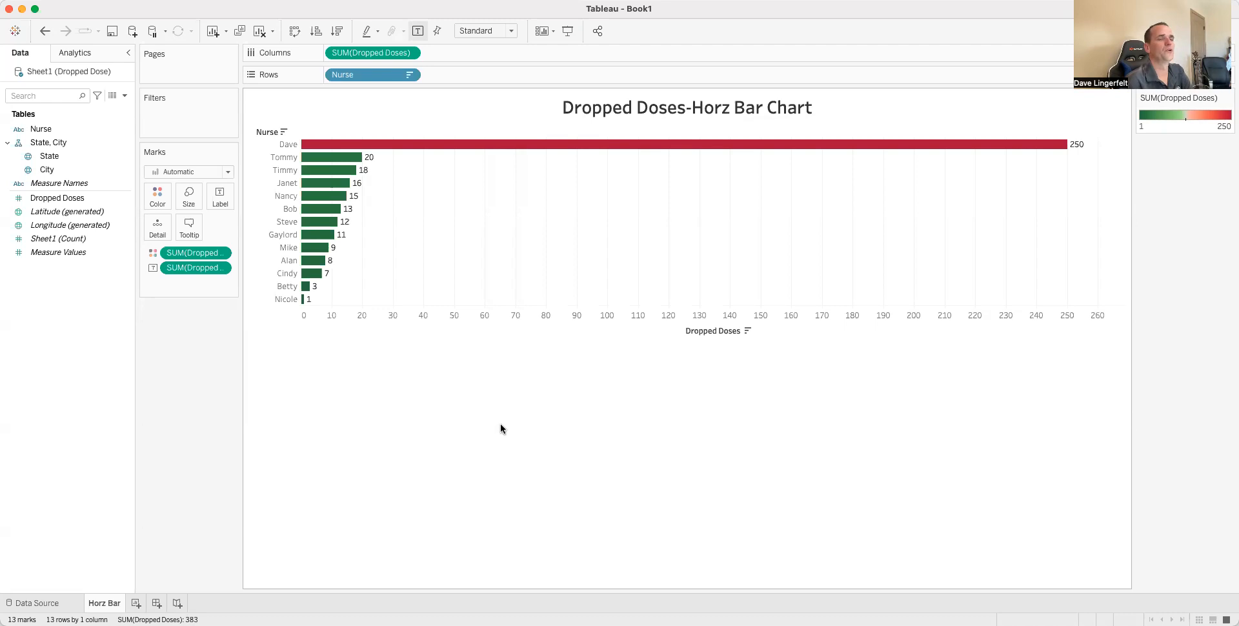
Exclude the outlier nurse with 250 dropped doses from the bar chart.
{"action": "right_click", "coordinate": [585, 143]}
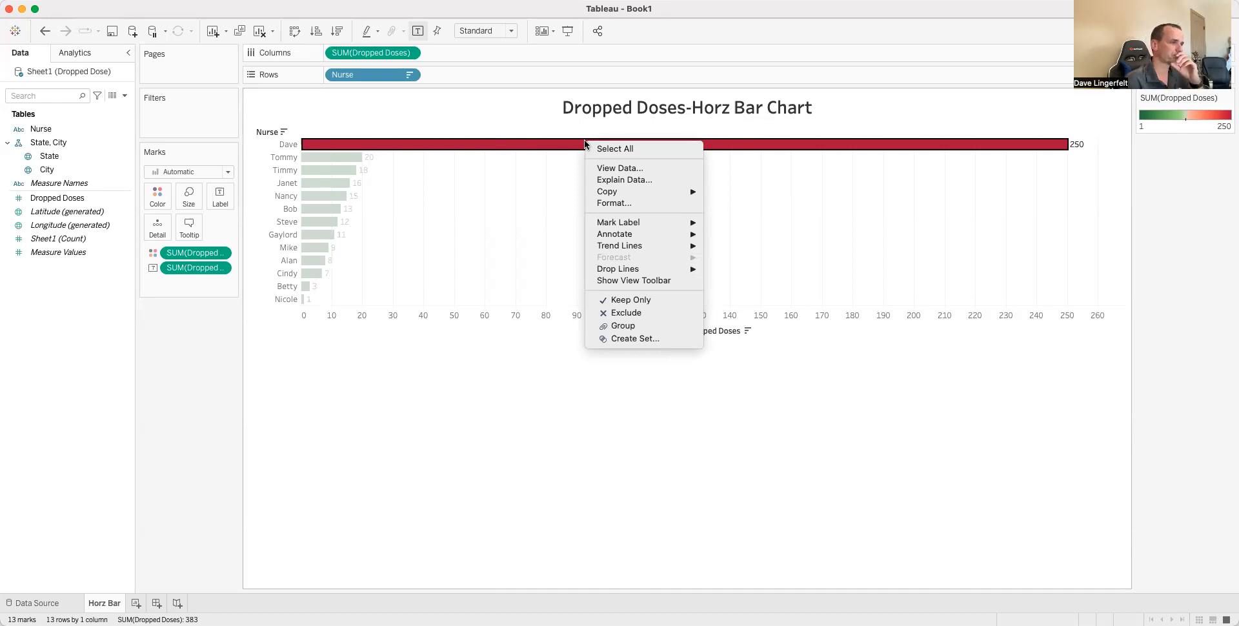
{"action": "left_click", "coordinate": [643, 314]}
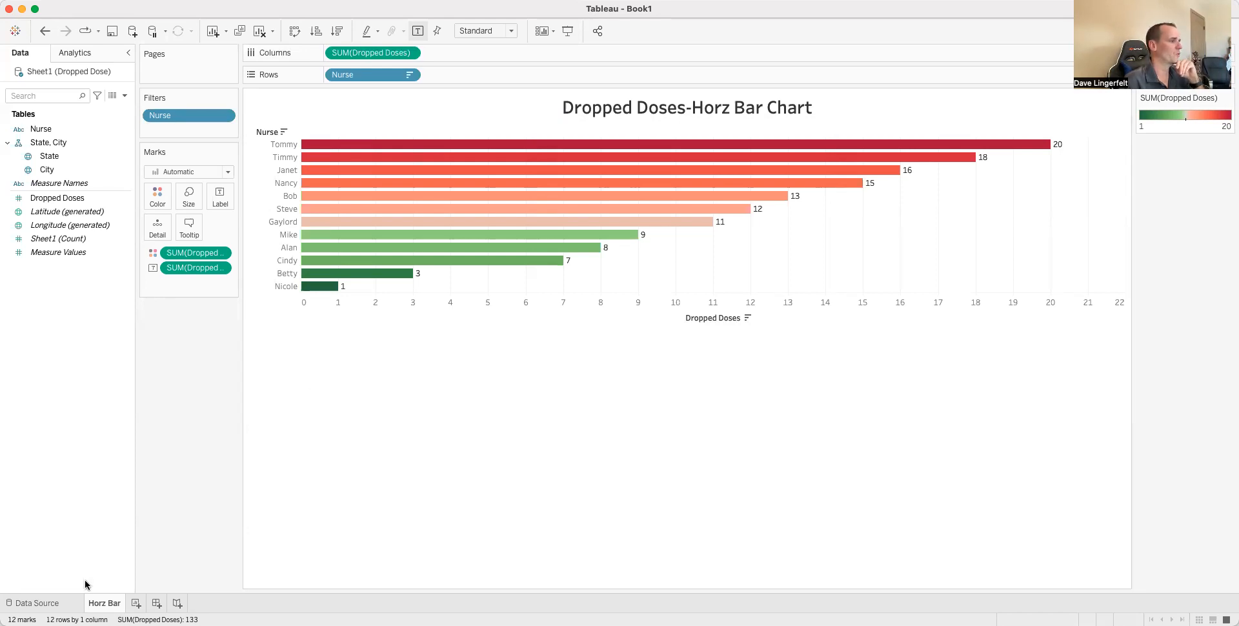
Duplicate the Horz Bar worksheet and swap the rows and columns of the copy to make the bars vertical.
{"action": "right_click", "coordinate": [105, 605]}
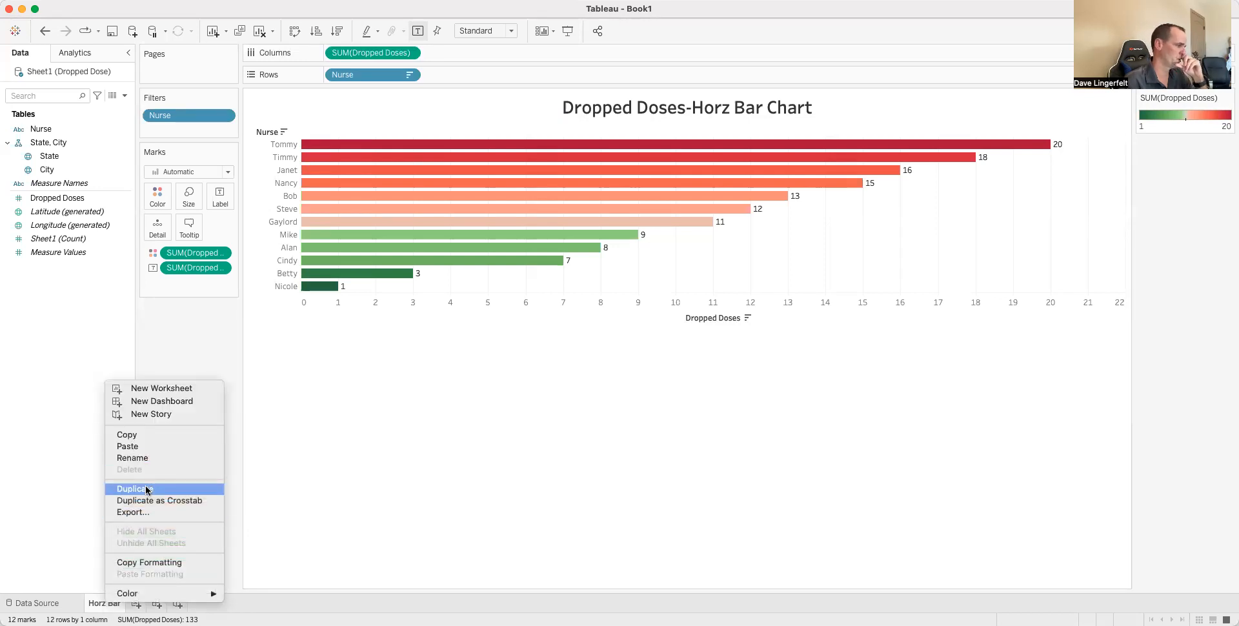
{"action": "left_click", "coordinate": [147, 489]}
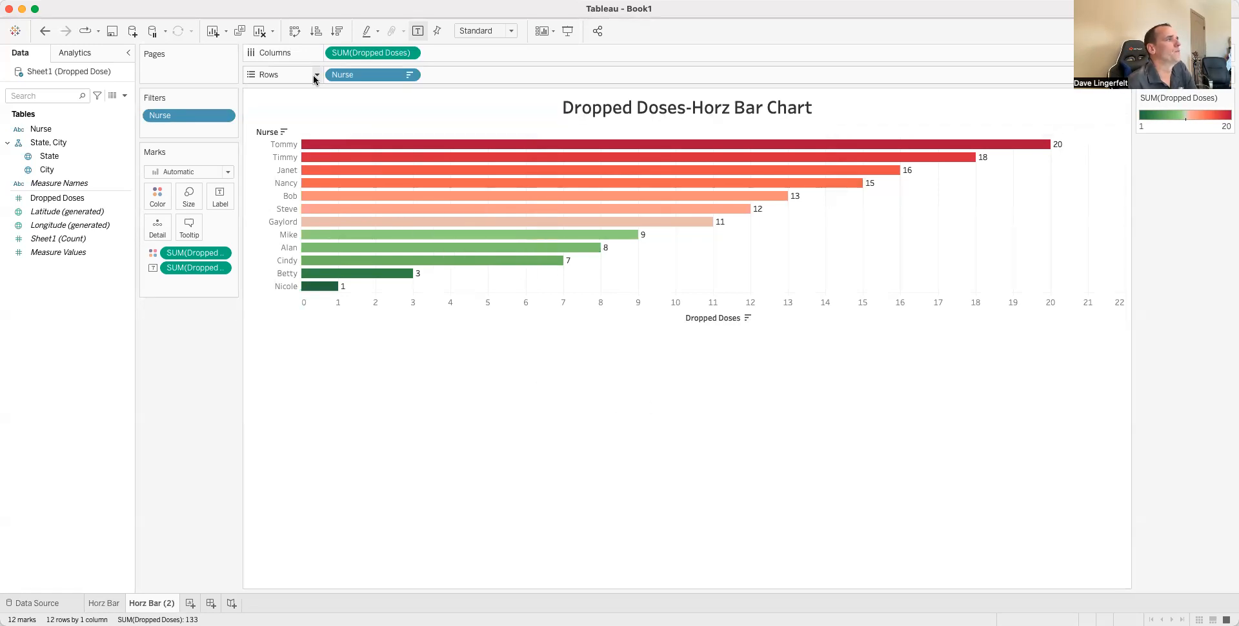
{"action": "left_click", "coordinate": [293, 33]}
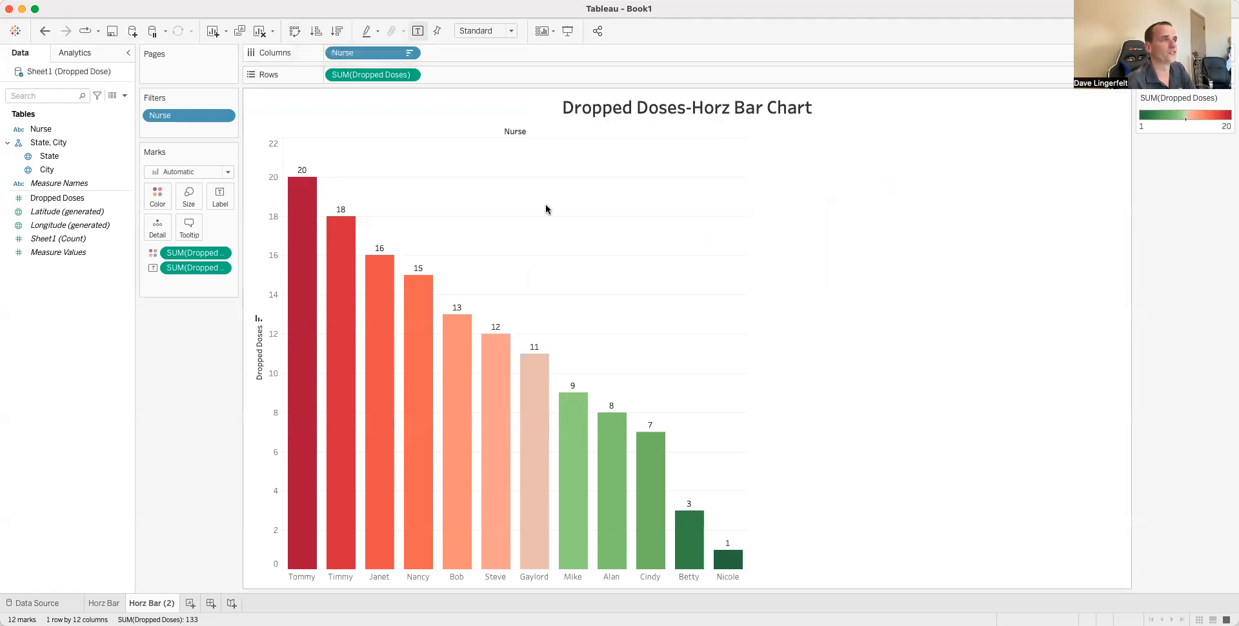
Change "Horz" to "Vert" in the duplicated sheet's title so it reads "Dropped Doses-Vert Bar Chart".
{"action": "double_click", "coordinate": [672, 109]}
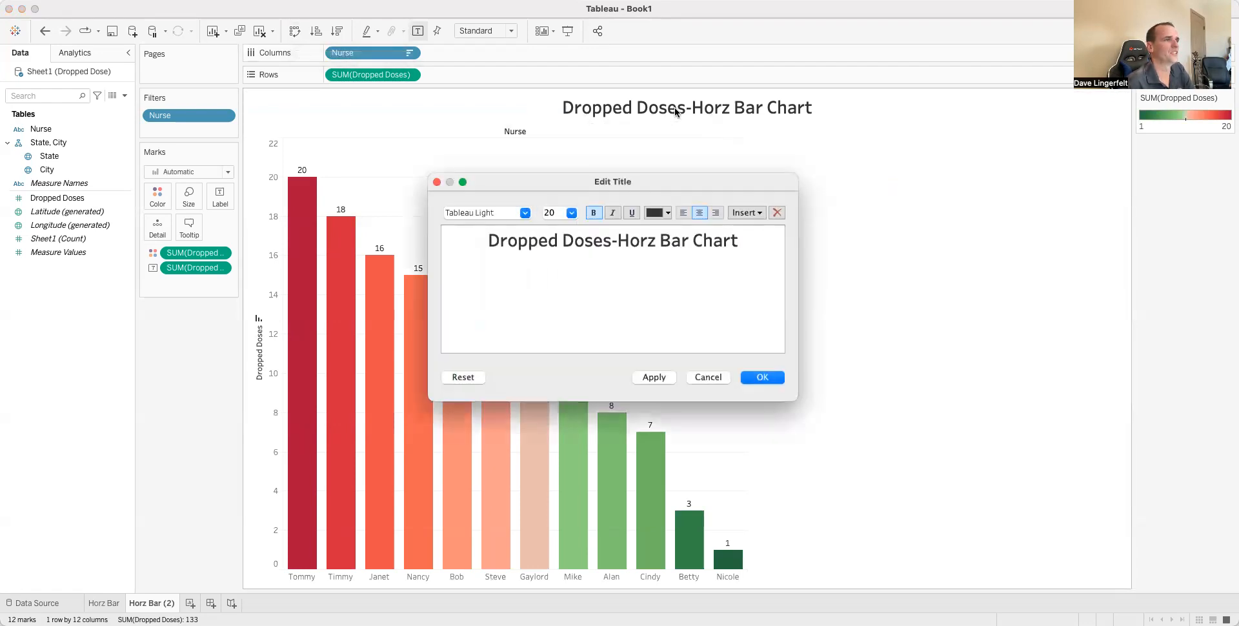
{"action": "left_click", "coordinate": [652, 243]}
{"action": "key", "text": "BackSpace"}
{"action": "key", "text": "BackSpace"}
{"action": "key", "text": "BackSpace"}
{"action": "key", "text": "BackSpace"}
{"action": "type", "text": "Vert"}
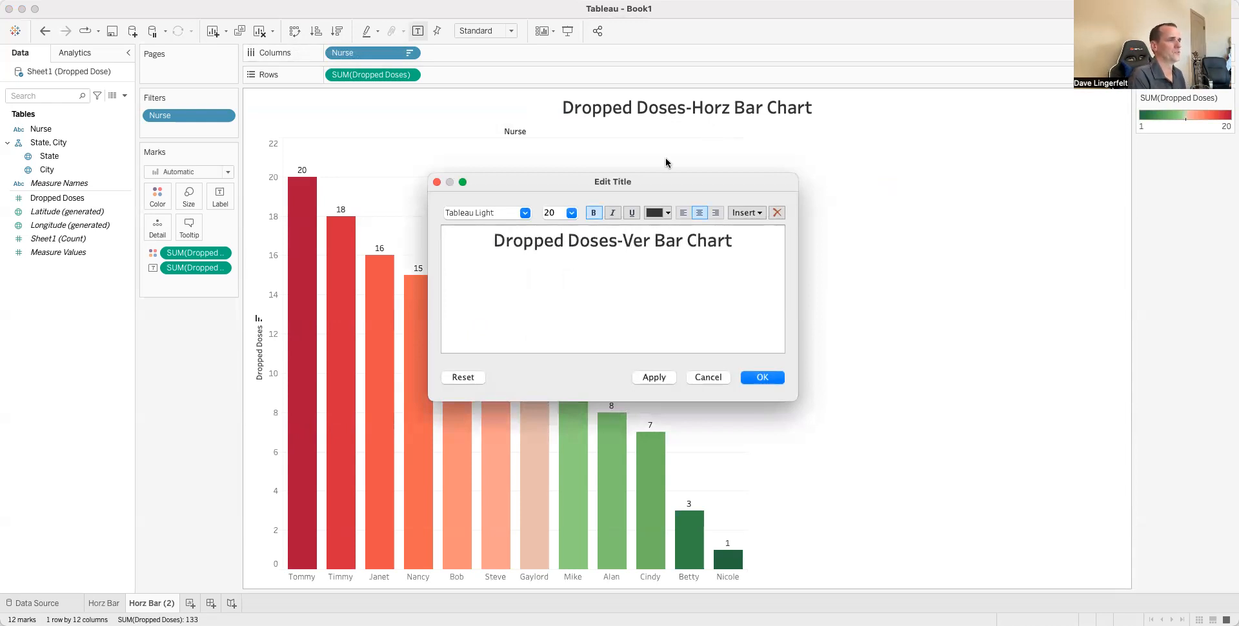
{"action": "left_click", "coordinate": [652, 377]}
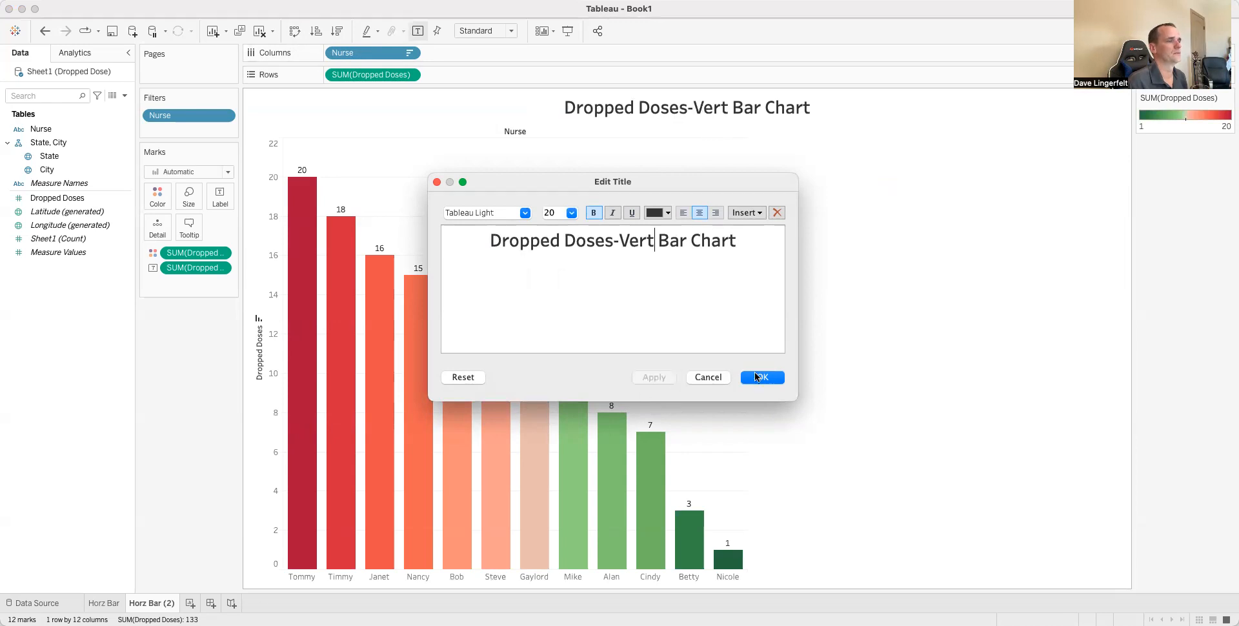
{"action": "left_click", "coordinate": [762, 377]}
Rename the Horz Bar (2) worksheet to "Vert Bar".
{"action": "right_click", "coordinate": [146, 606]}
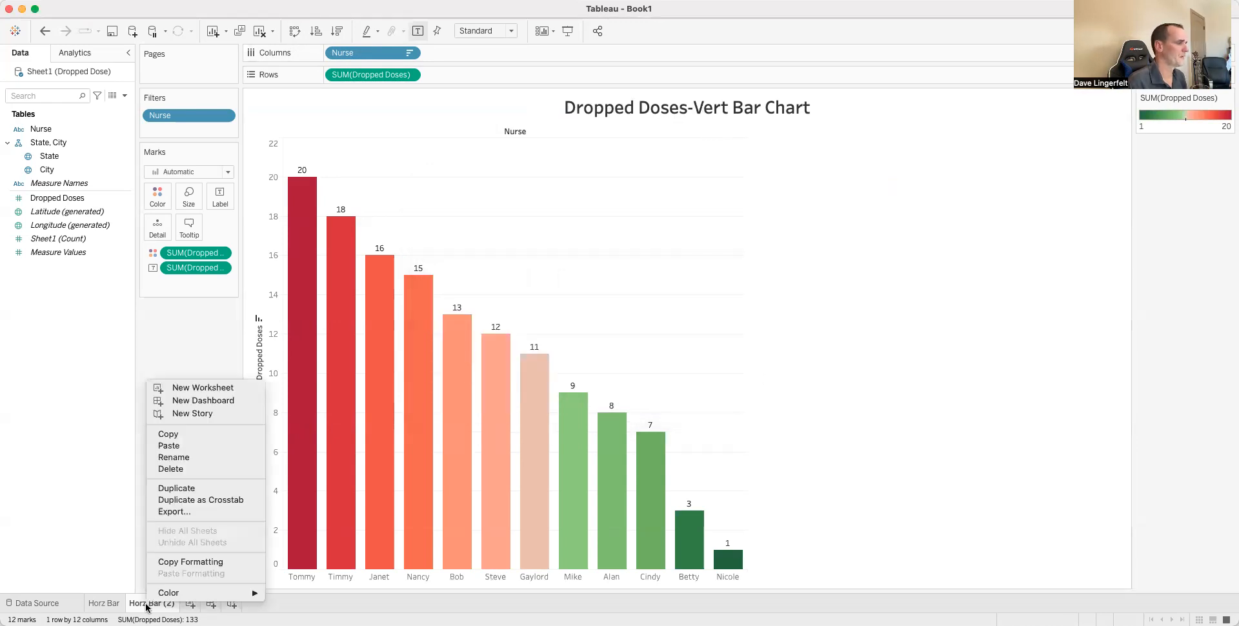
{"action": "left_click", "coordinate": [183, 457]}
{"action": "type", "text": "Vert"}
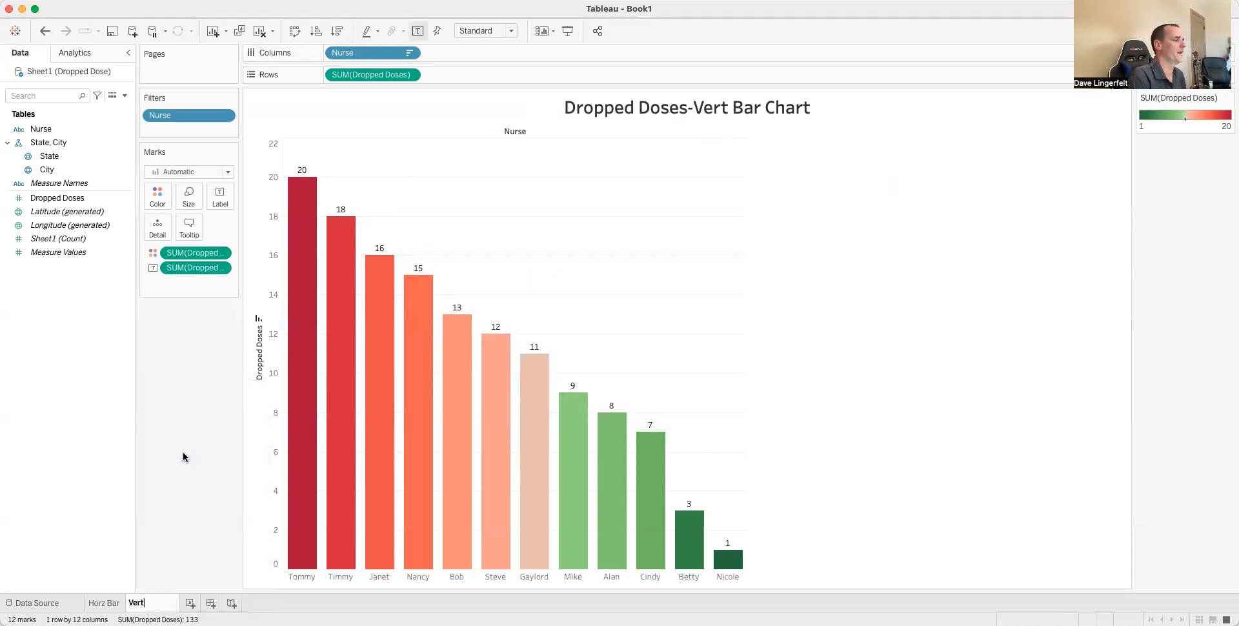
{"action": "type", "text": " Bar"}
{"action": "key", "text": "Return"}
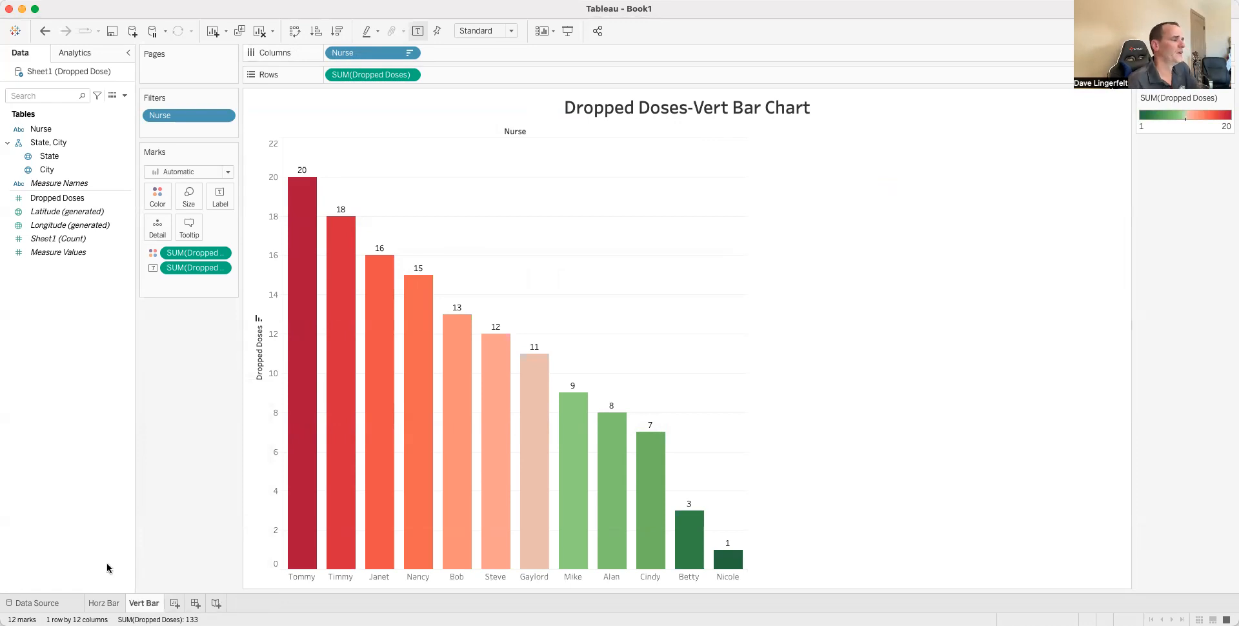
Compare the Horz Bar and Vert Bar worksheets, and duplicate the Vert Bar worksheet.
{"action": "left_click", "coordinate": [105, 602]}
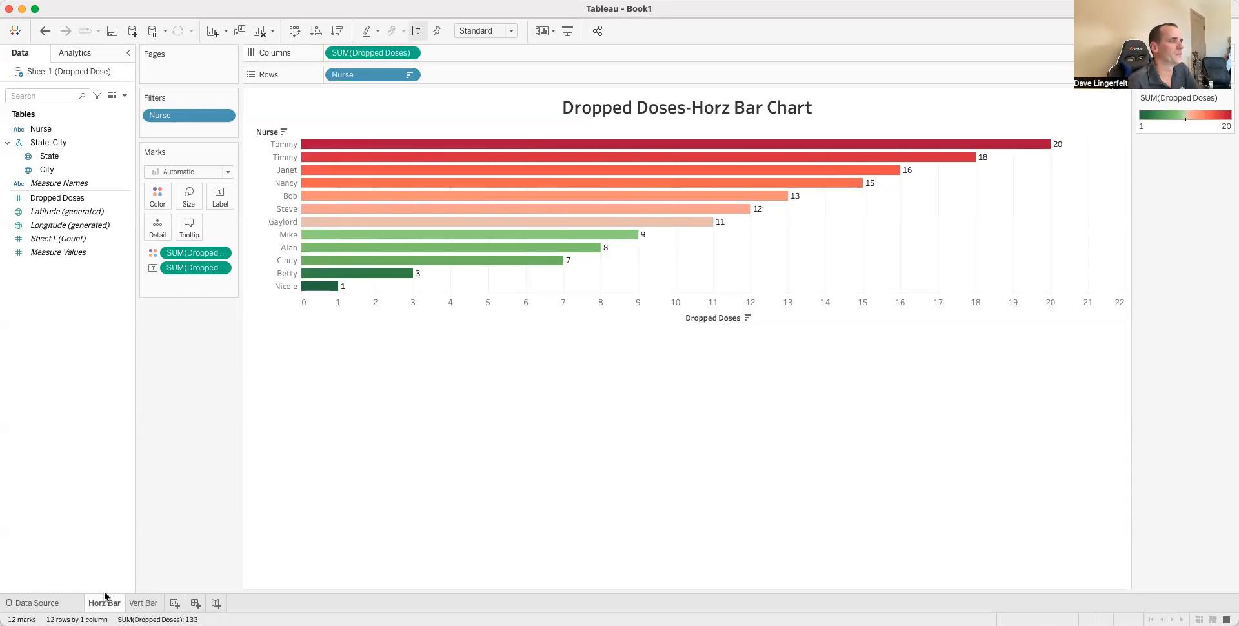
{"action": "left_click", "coordinate": [147, 603]}
{"action": "left_click", "coordinate": [103, 602]}
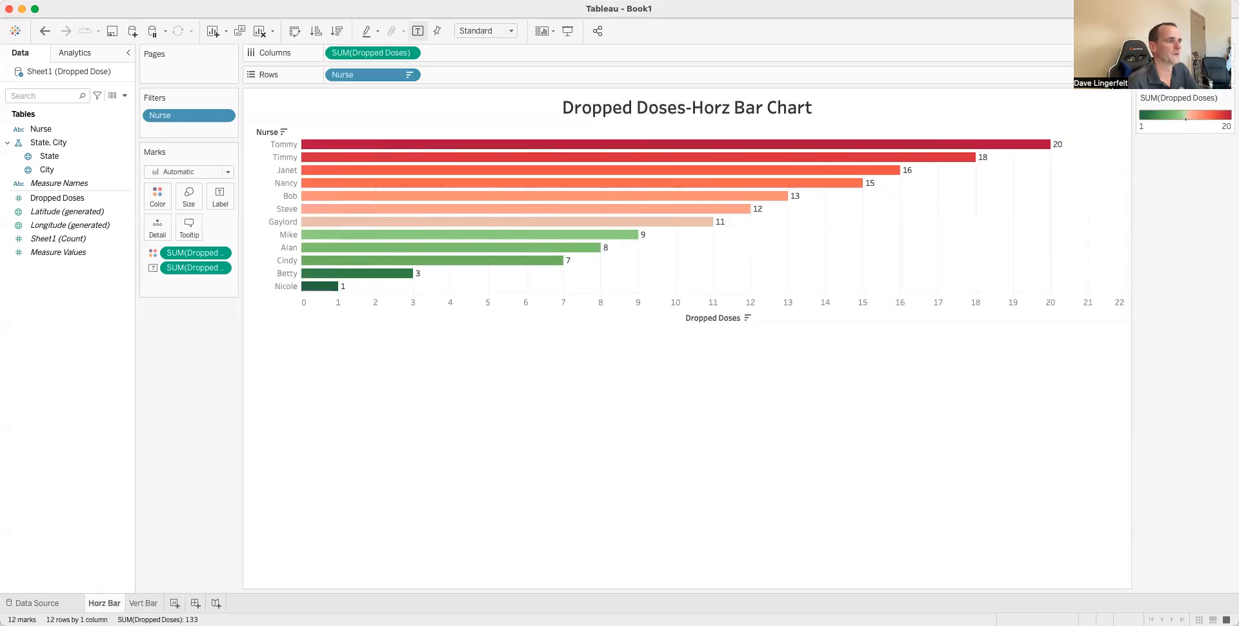
{"action": "left_click", "coordinate": [136, 604]}
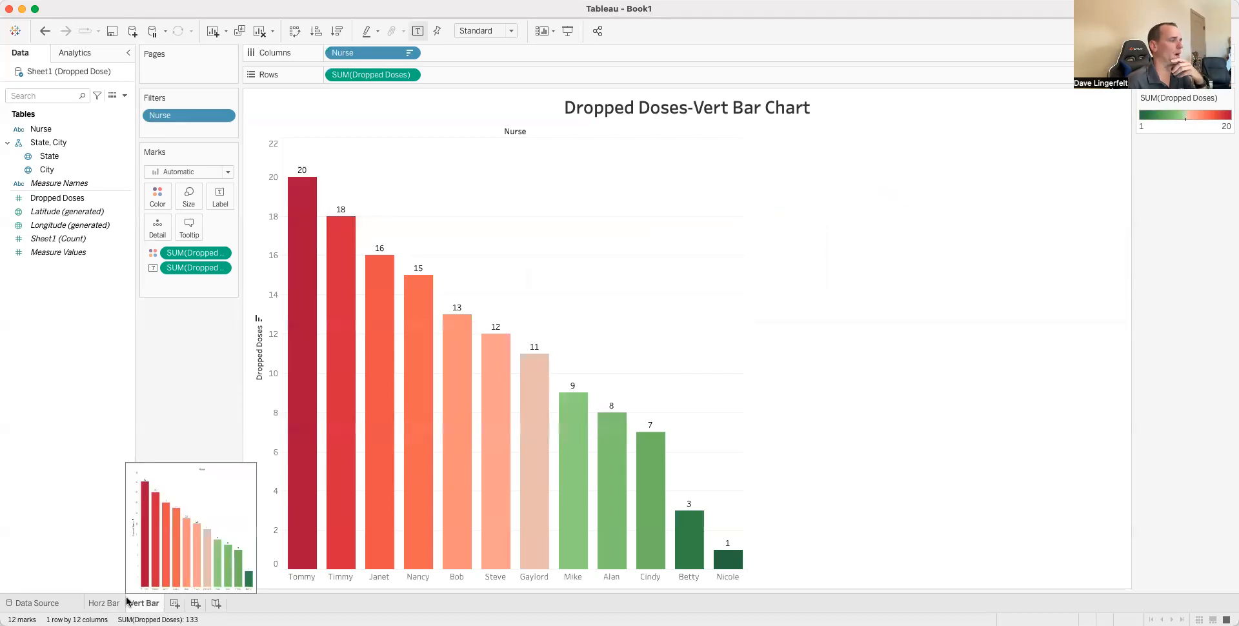
{"action": "right_click", "coordinate": [148, 605]}
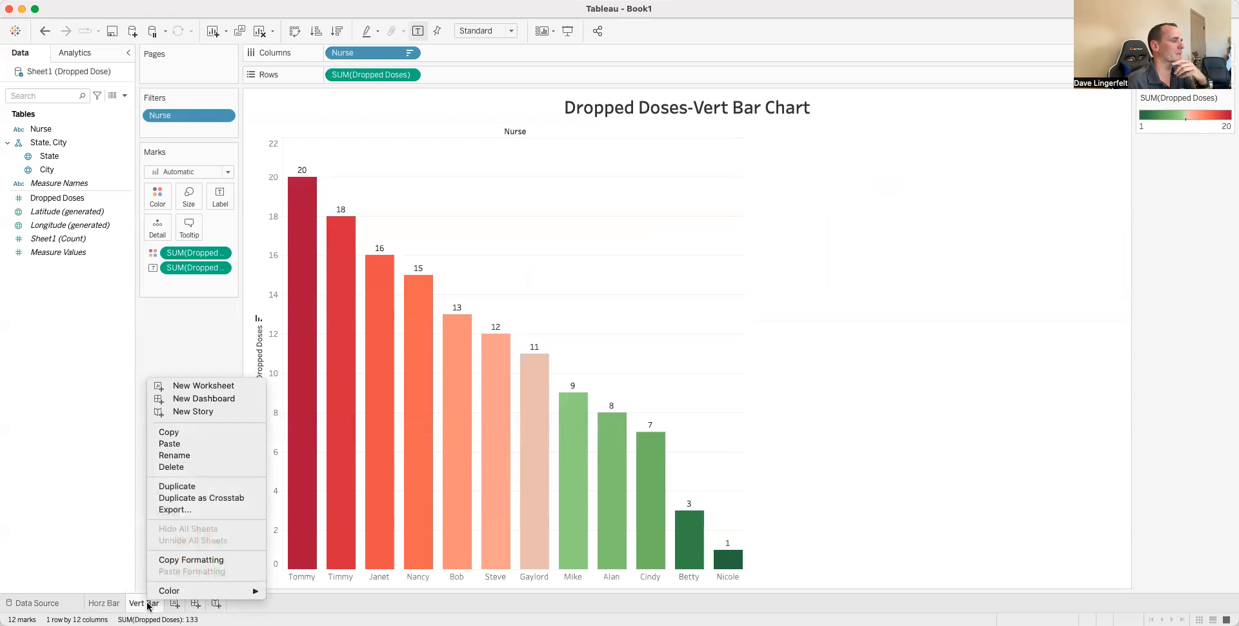
{"action": "left_click", "coordinate": [195, 488]}
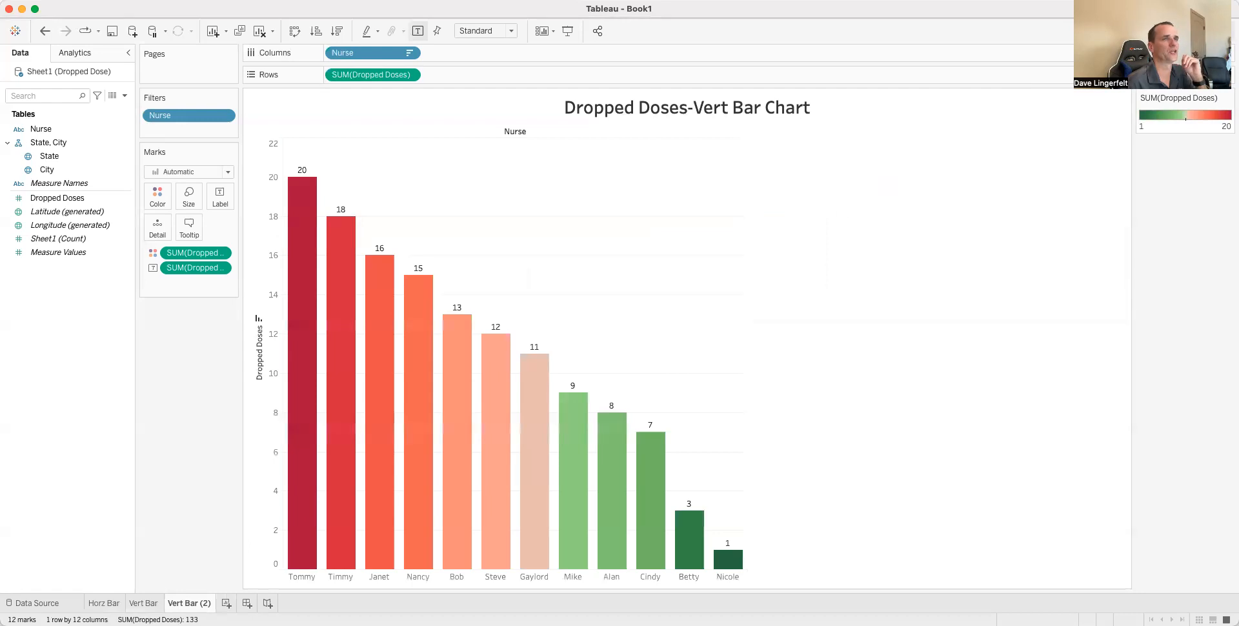
Convert the Vert Bar (2) chart to packed bubbles and color the bubbles by Dropped Doses instead of Nurse.
{"action": "left_click", "coordinate": [1208, 31]}
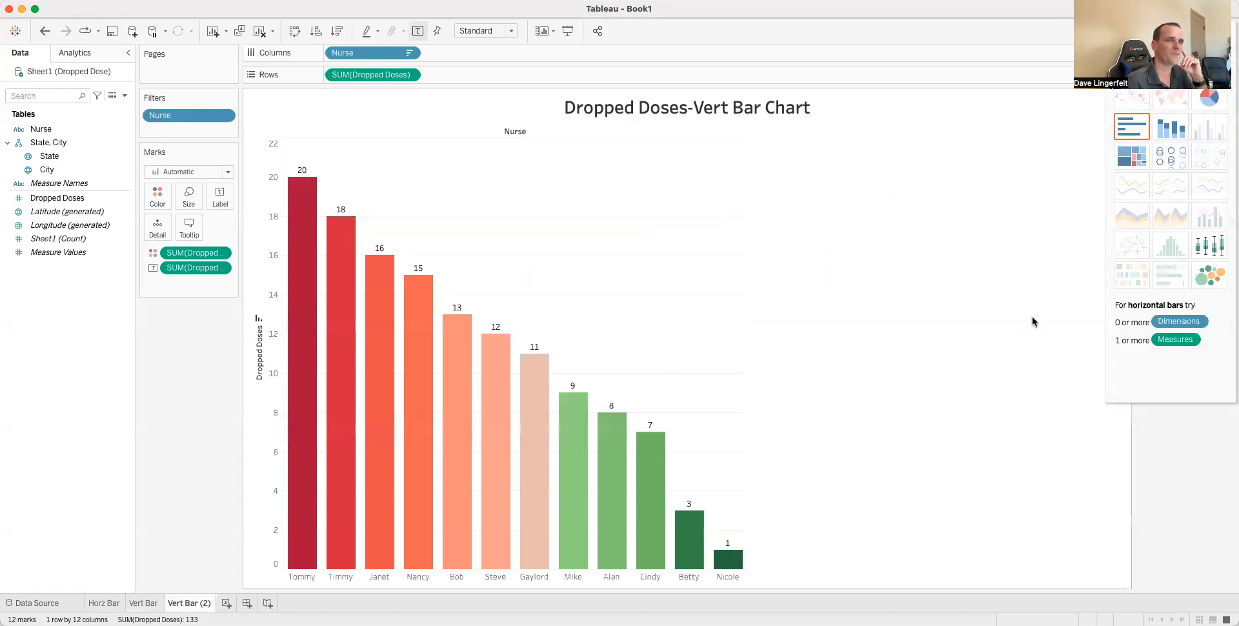
{"action": "left_click", "coordinate": [1209, 276]}
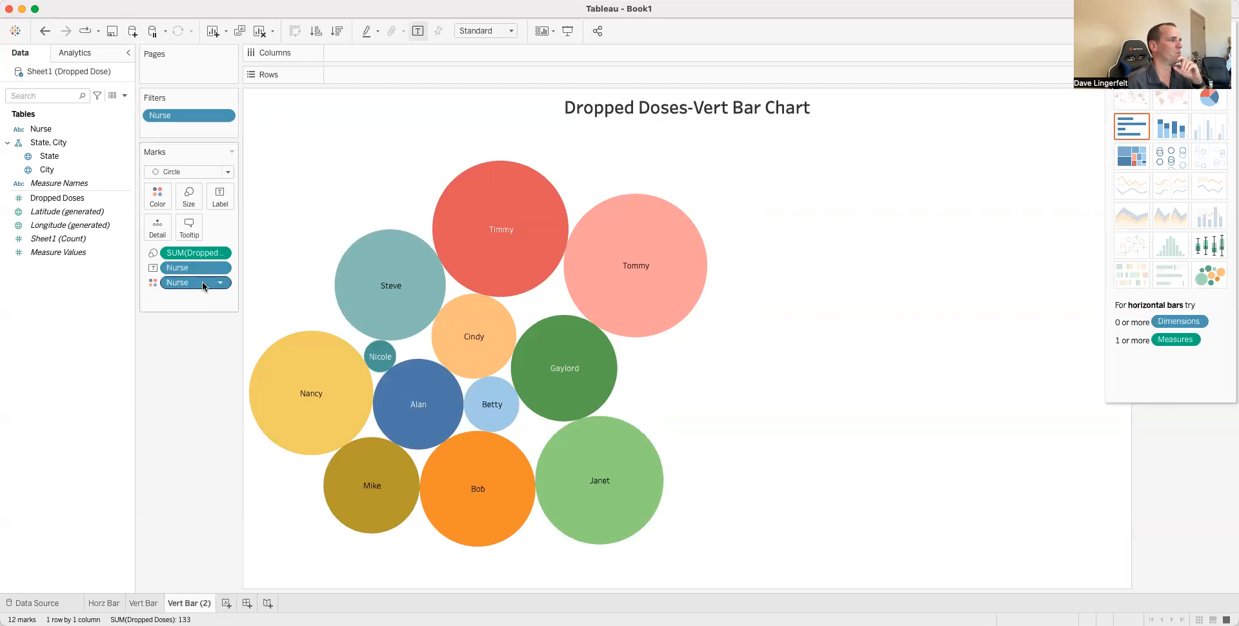
{"action": "left_click_drag", "start_coordinate": [203, 282], "coordinate": [191, 369]}
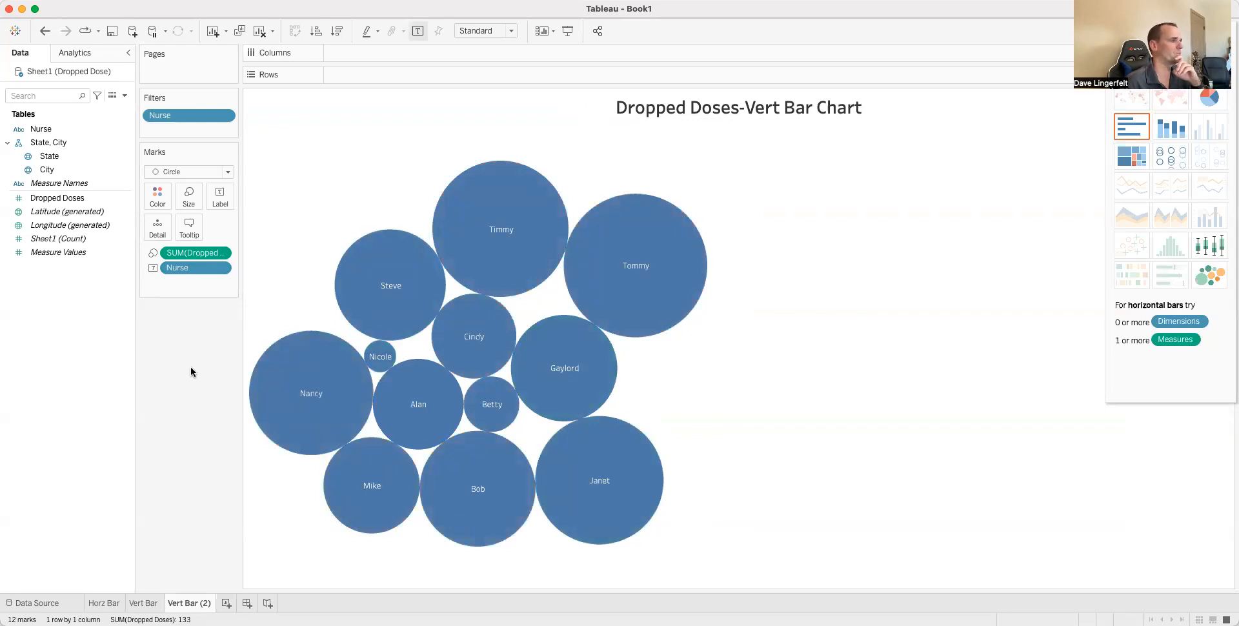
{"action": "left_click", "coordinate": [56, 198]}
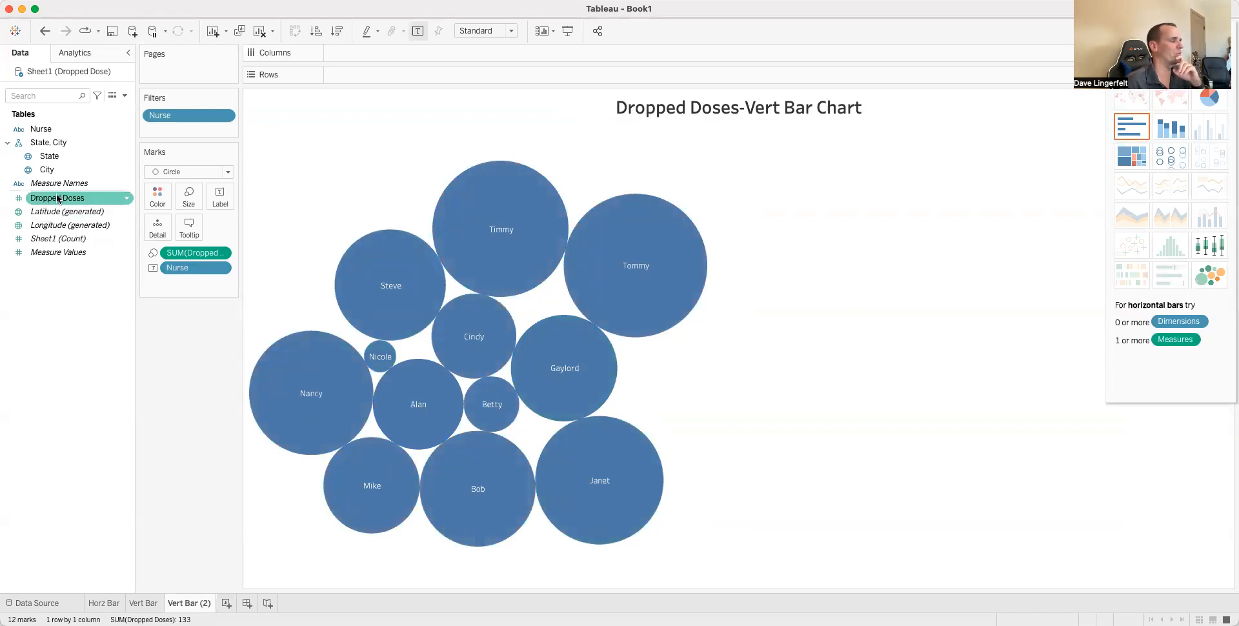
{"action": "left_click_drag", "start_coordinate": [45, 200], "coordinate": [151, 197]}
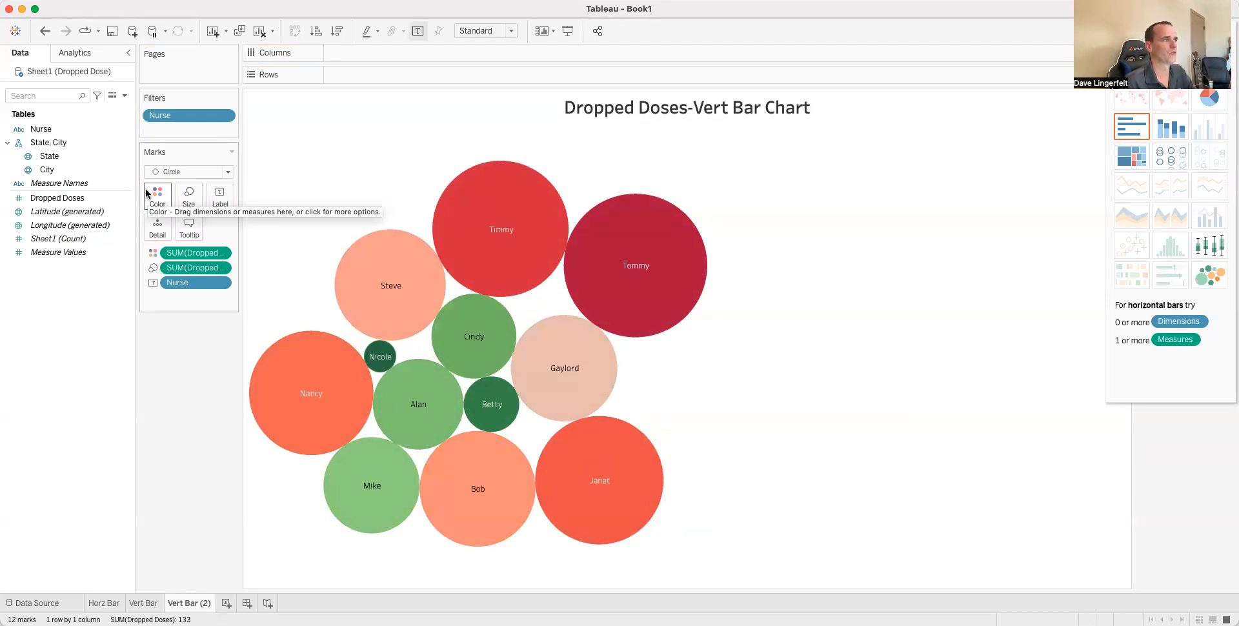
Check the color palette of the bubbles and add Dropped Doses to the bubble labels.
{"action": "left_click", "coordinate": [156, 195]}
{"action": "left_click", "coordinate": [204, 239]}
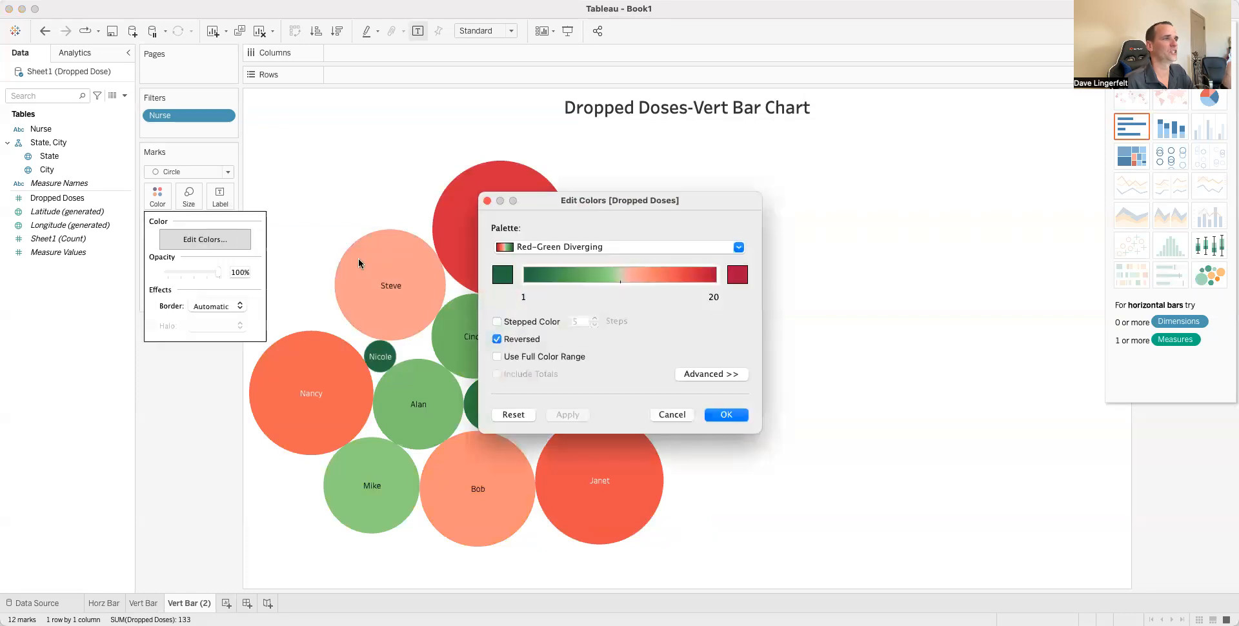
{"action": "left_click", "coordinate": [687, 414]}
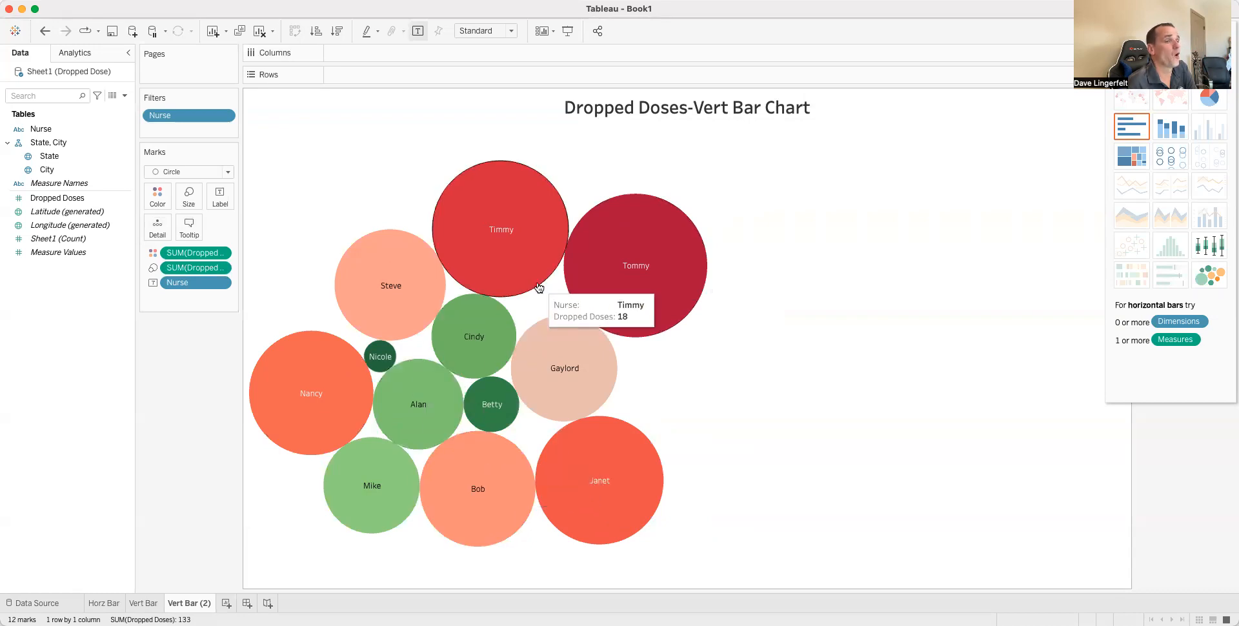
{"action": "left_click", "coordinate": [51, 199]}
{"action": "left_click_drag", "start_coordinate": [53, 201], "coordinate": [215, 192]}
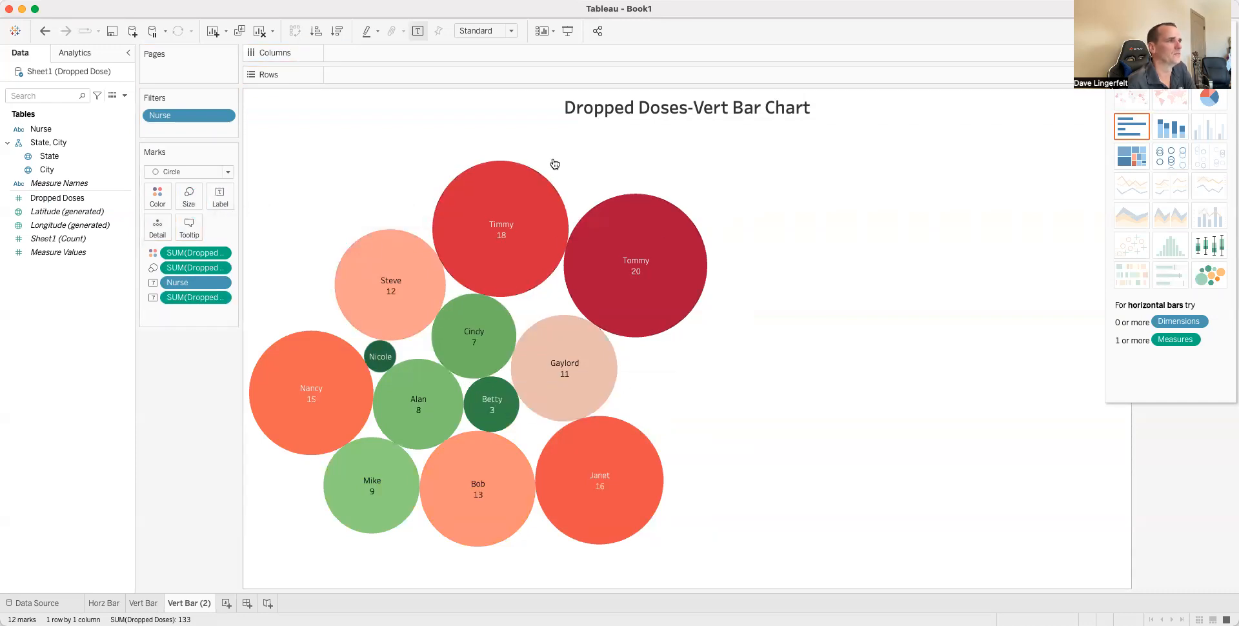
Replace "Vert Bar" with "Packed Bubble" in the chart title so it reads "Dropped Doses-Packed Bubble Chart".
{"action": "double_click", "coordinate": [708, 109]}
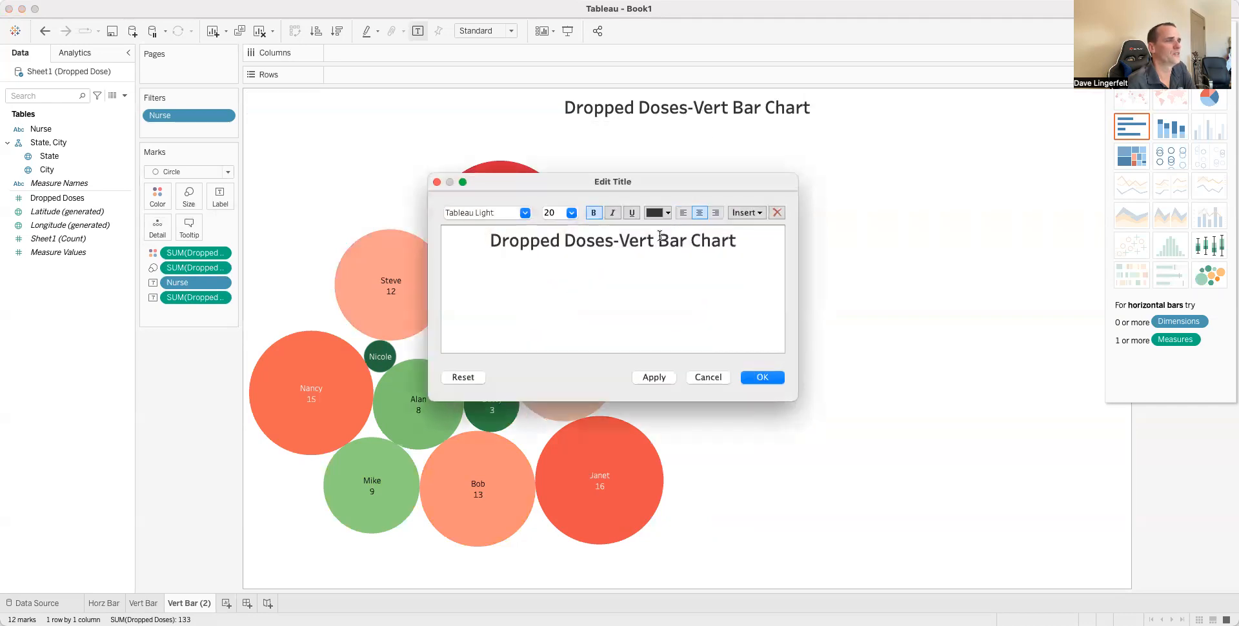
{"action": "left_click_drag", "start_coordinate": [686, 240], "coordinate": [622, 241]}
{"action": "type", "text": "Packed bu"}
{"action": "key", "text": "BackSpace"}
{"action": "key", "text": "BackSpace"}
{"action": "type", "text": "Buble"}
{"action": "key", "text": "BackSpace"}
{"action": "key", "text": "BackSpace"}
{"action": "type", "text": "ble"}
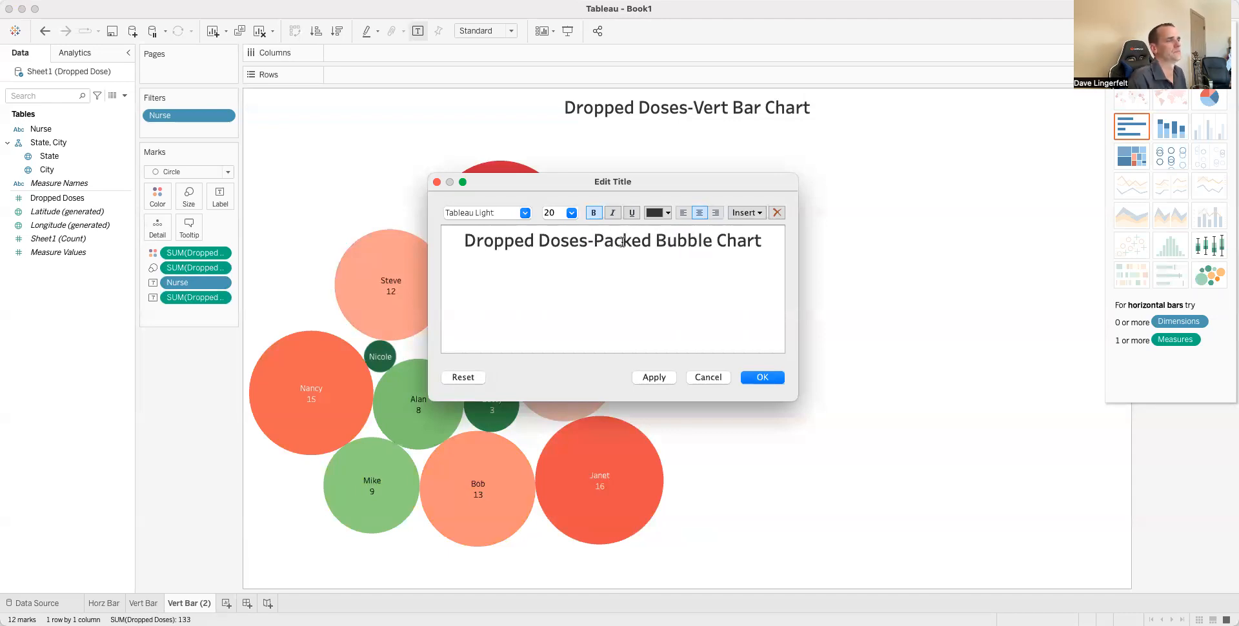
{"action": "left_click", "coordinate": [763, 377]}
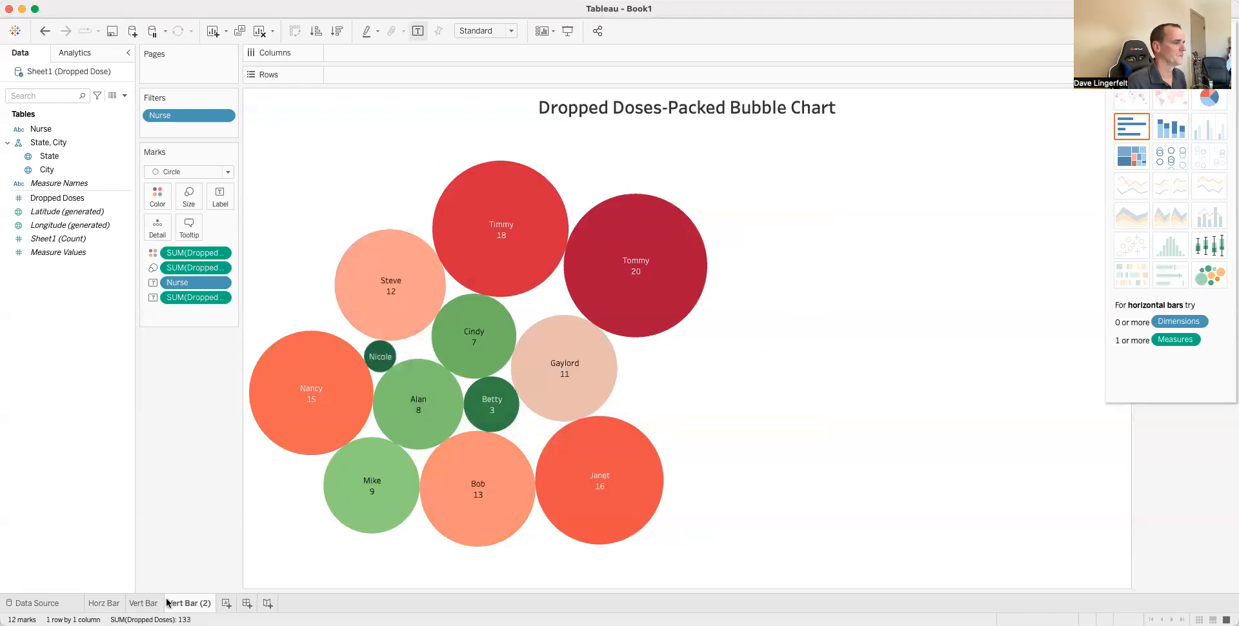
Rename the Vert Bar (2) worksheet to "Packed Bubble".
{"action": "right_click", "coordinate": [168, 602]}
{"action": "left_click", "coordinate": [237, 456]}
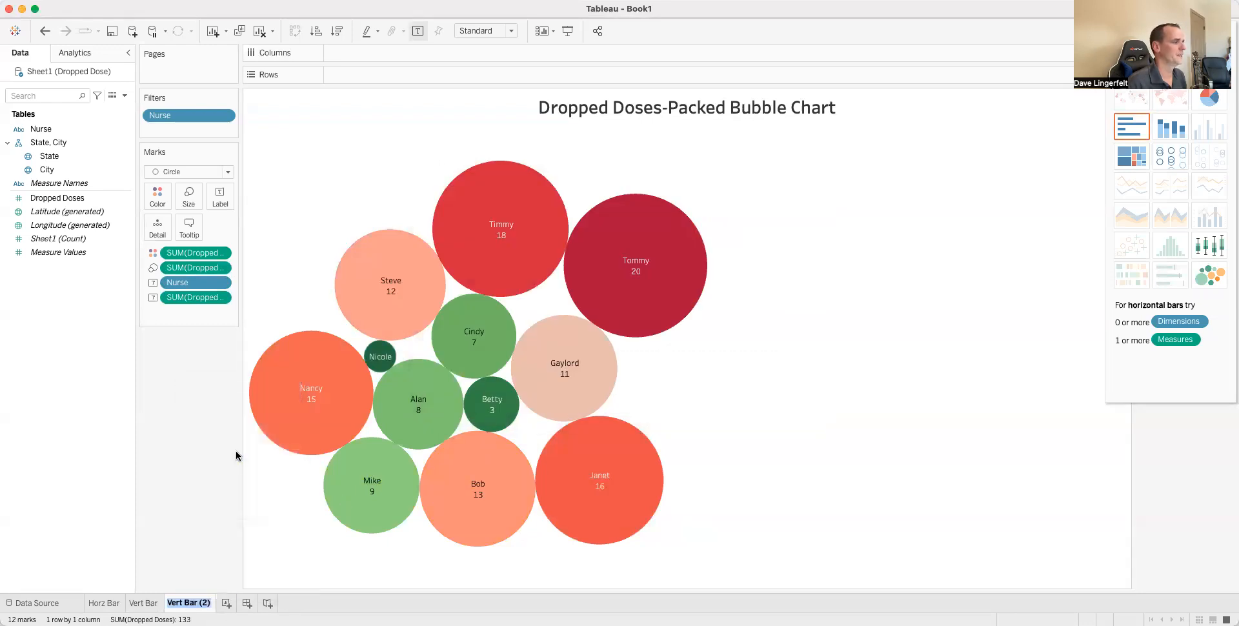
{"action": "type", "text": "Packed Bubble"}
{"action": "key", "text": "Return"}
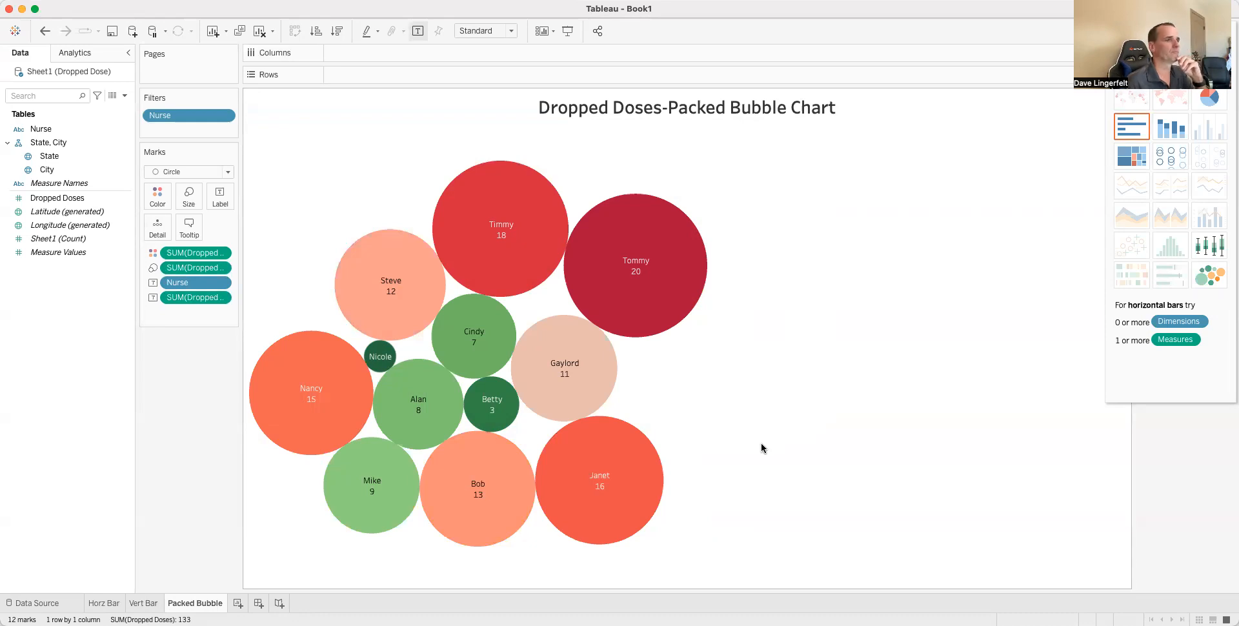
{"action": "right_click", "coordinate": [192, 606]}
{"action": "left_click", "coordinate": [230, 492]}
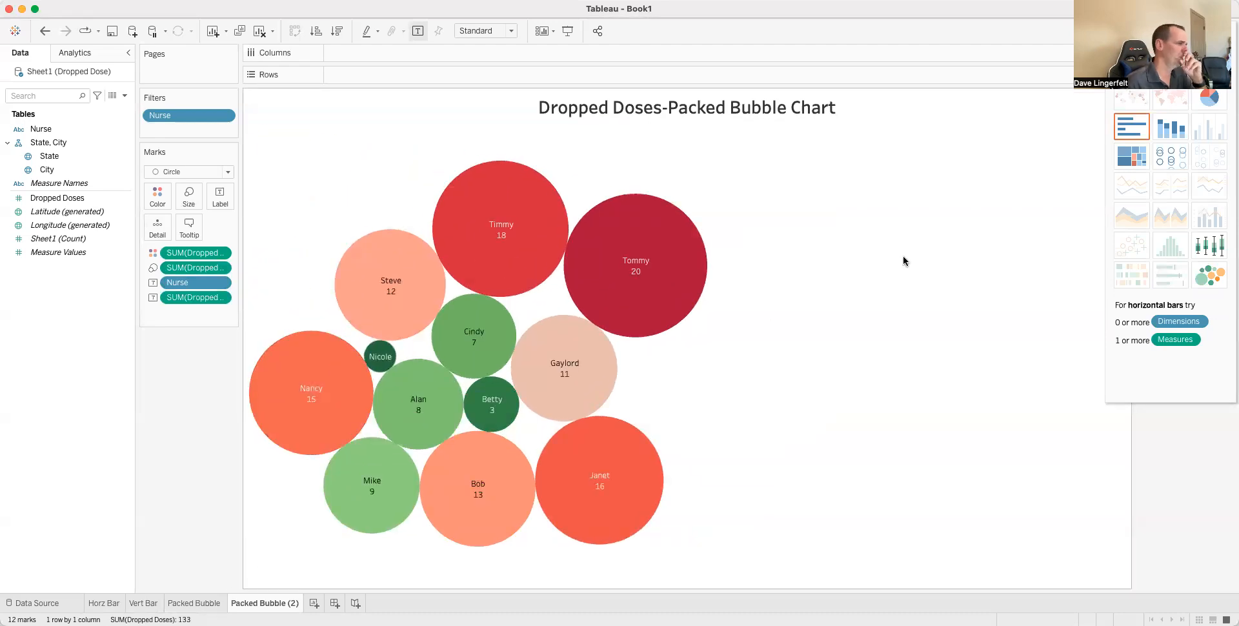
{"action": "left_click", "coordinate": [103, 200]}
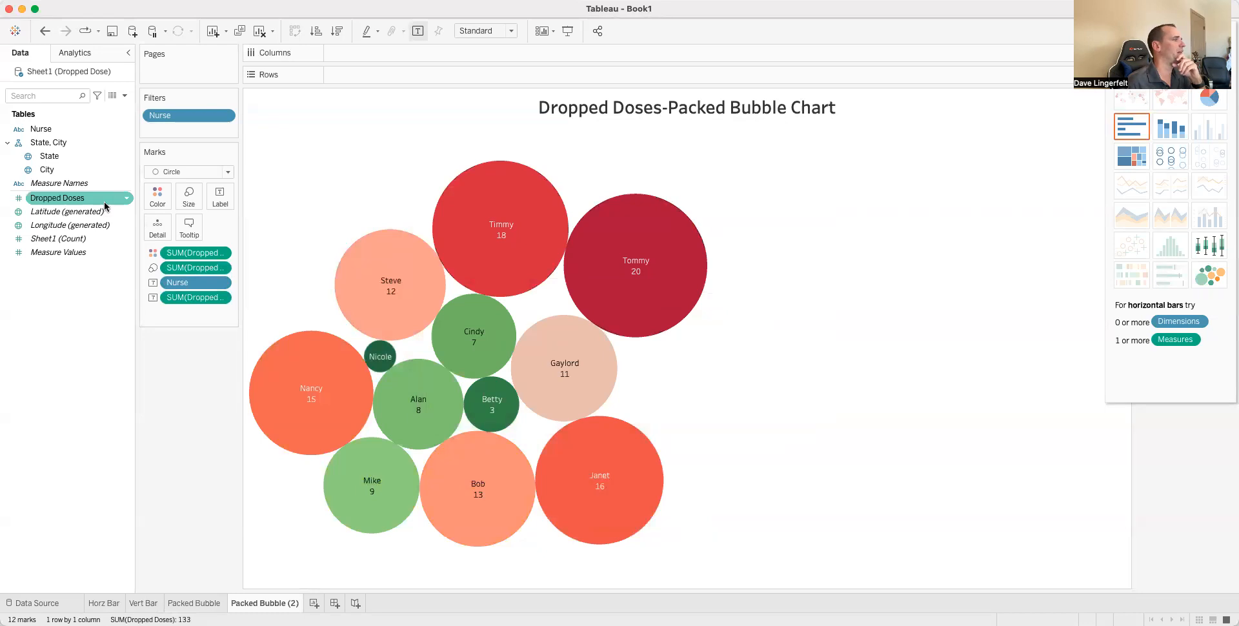
{"action": "right_click", "coordinate": [256, 602]}
{"action": "left_click", "coordinate": [278, 463]}
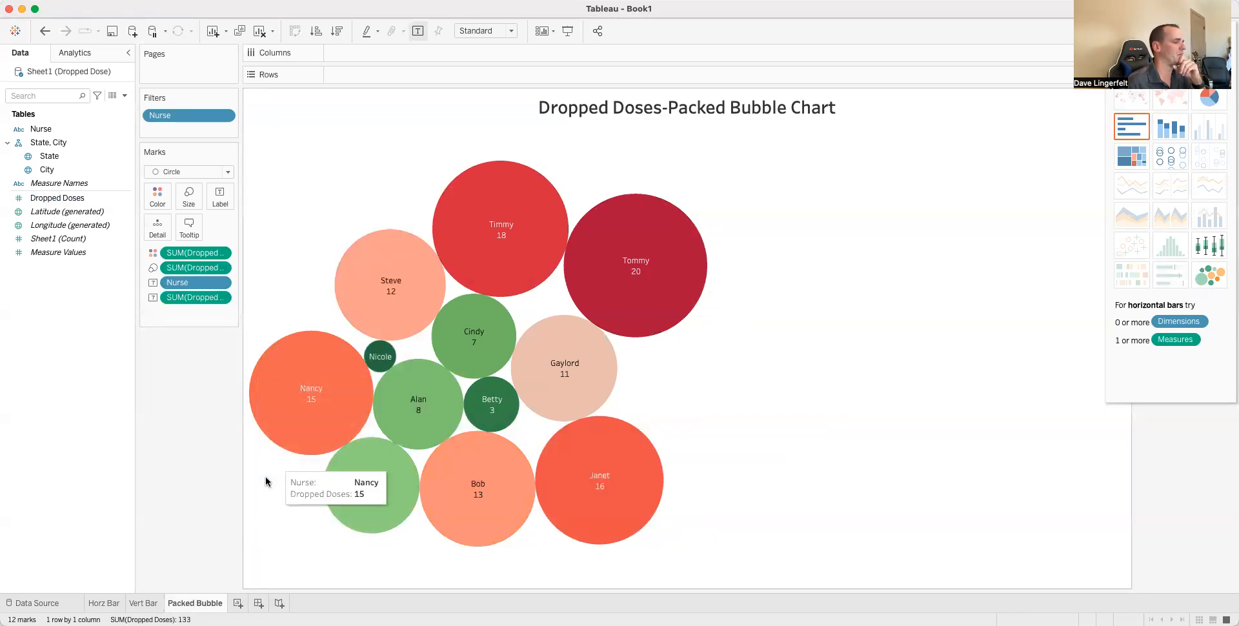
Add a new worksheet and build a symbol map from the Nurse, State and Dropped Doses fields.
{"action": "left_click", "coordinate": [238, 602]}
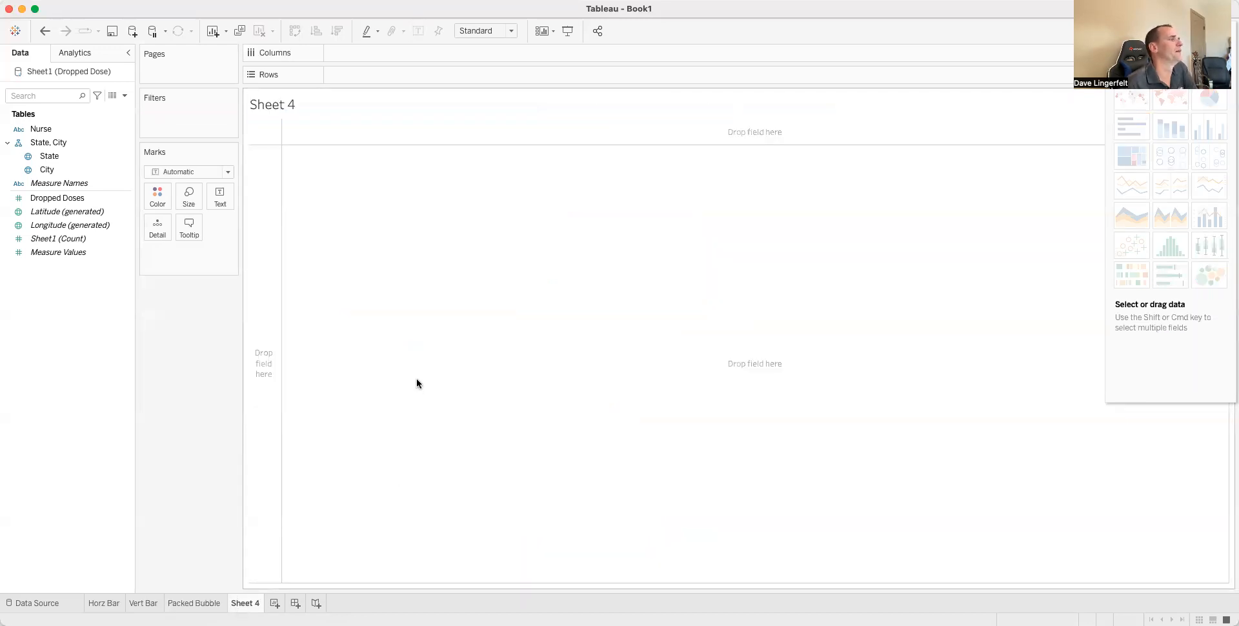
{"action": "left_click", "coordinate": [41, 130]}
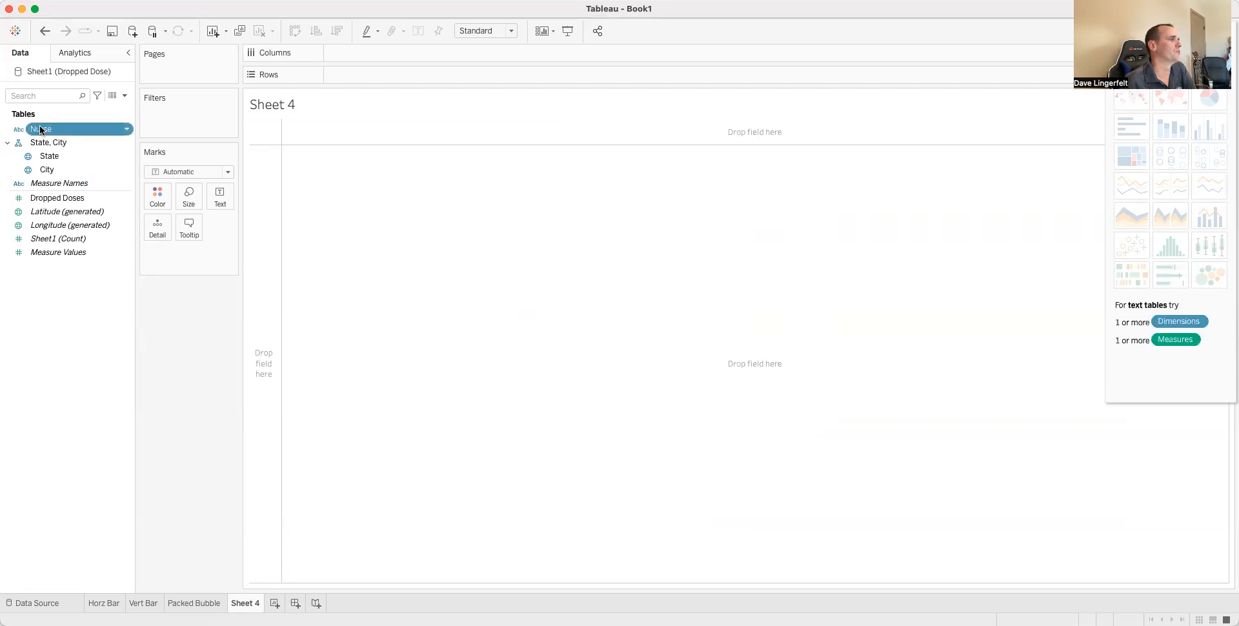
{"action": "left_click", "coordinate": [47, 157], "text": "super"}
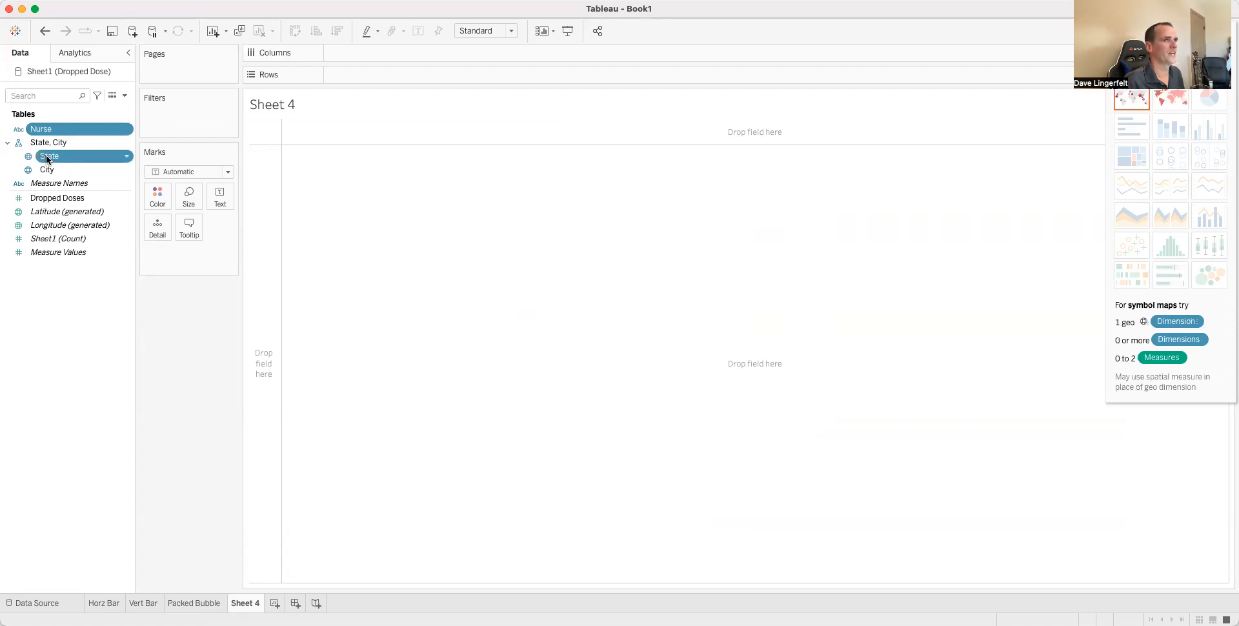
{"action": "left_click", "coordinate": [50, 198], "text": "super"}
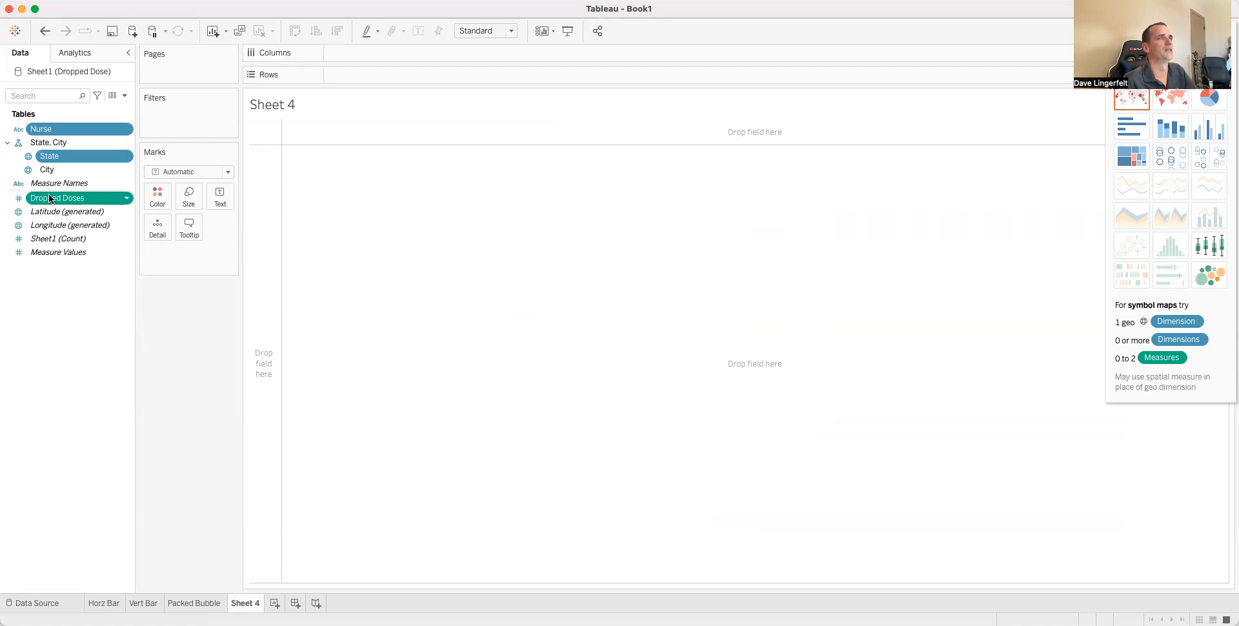
{"action": "left_click", "coordinate": [1121, 100]}
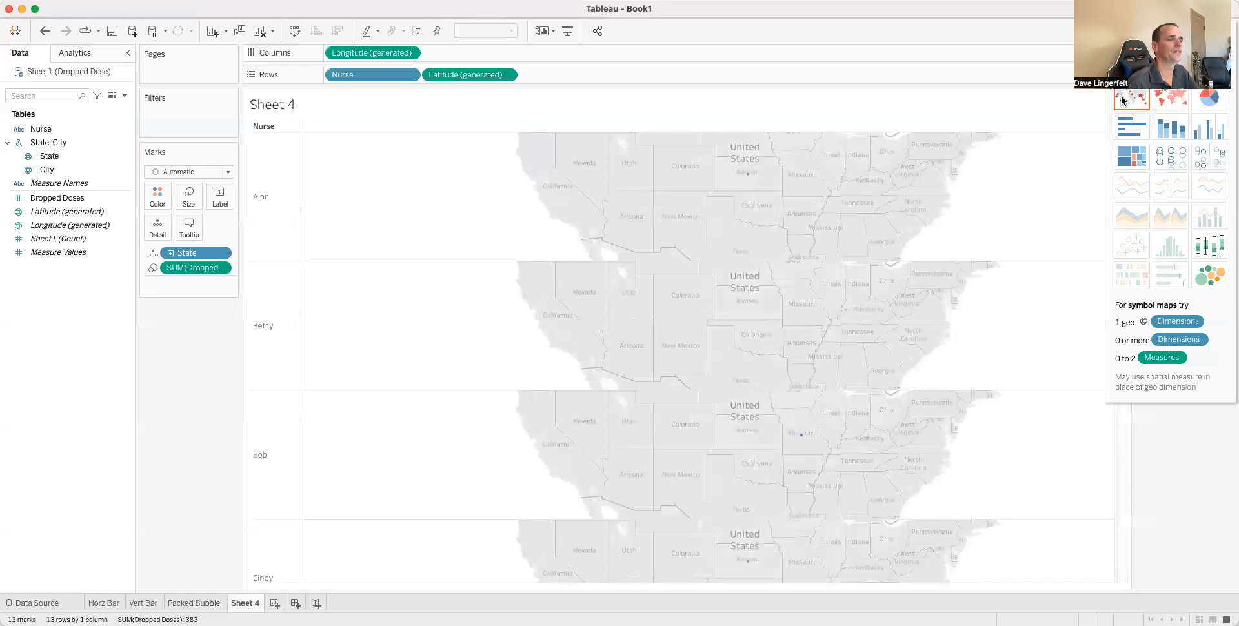
{"action": "left_click", "coordinate": [1205, 31]}
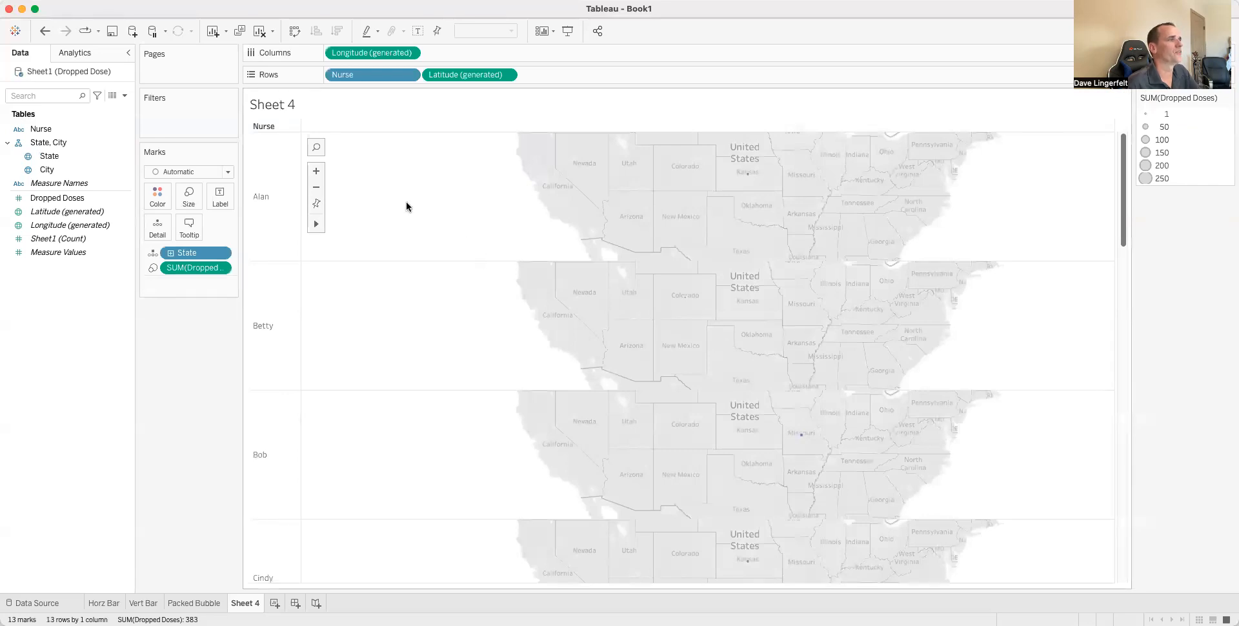
Remove Nurse from the rows to merge the maps into one, and inspect the Missouri, Kansas and Texas marks.
{"action": "left_click_drag", "start_coordinate": [354, 74], "coordinate": [173, 350]}
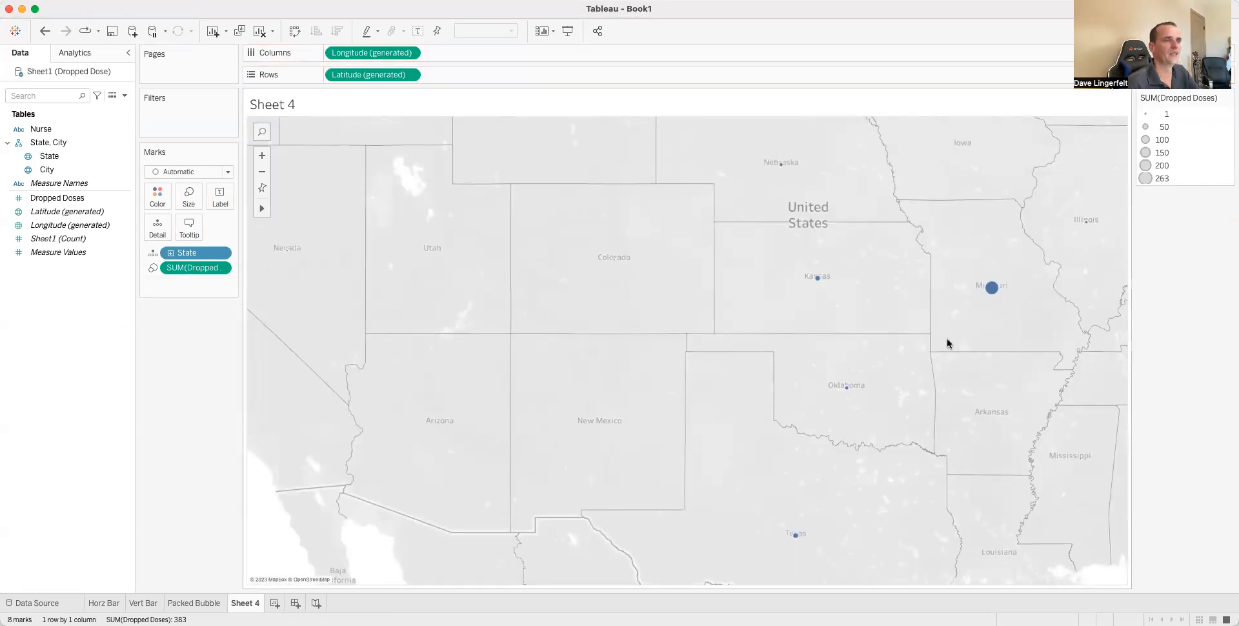
{"action": "mouse_move", "coordinate": [992, 287]}
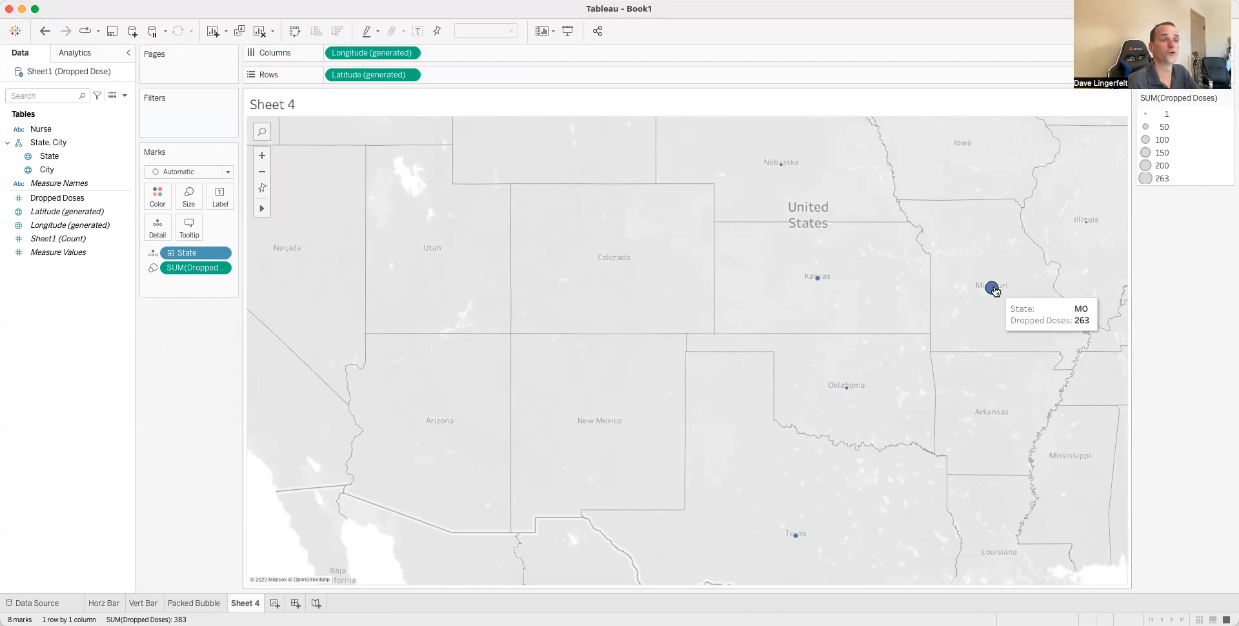
{"action": "mouse_move", "coordinate": [813, 282]}
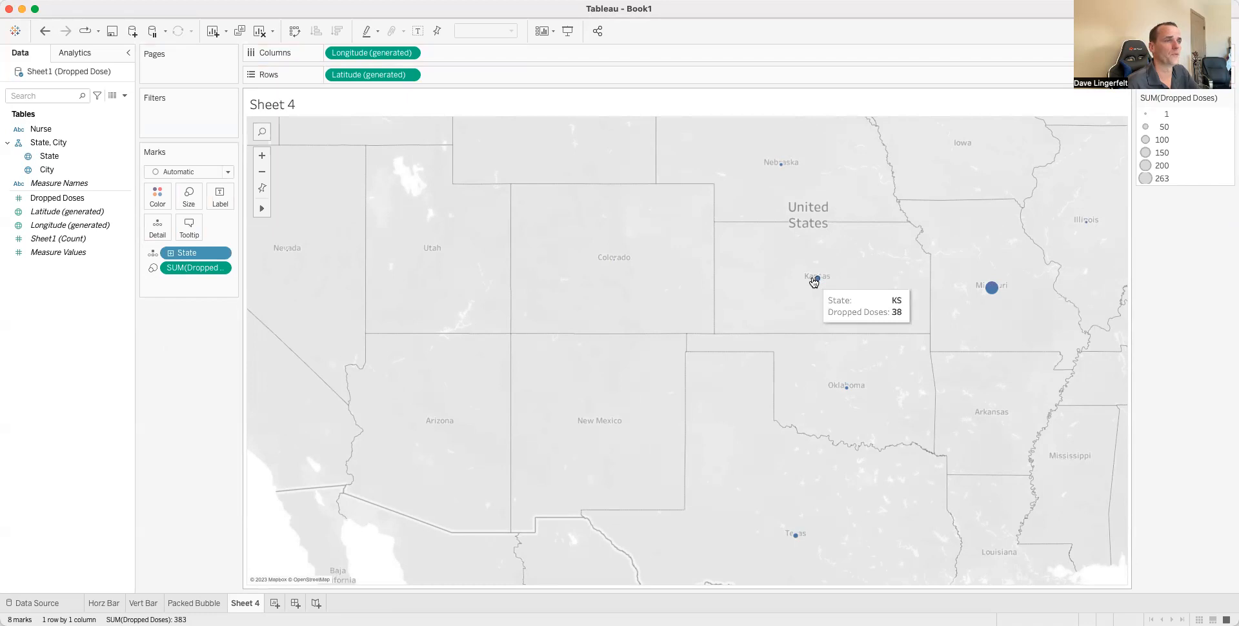
{"action": "mouse_move", "coordinate": [795, 535]}
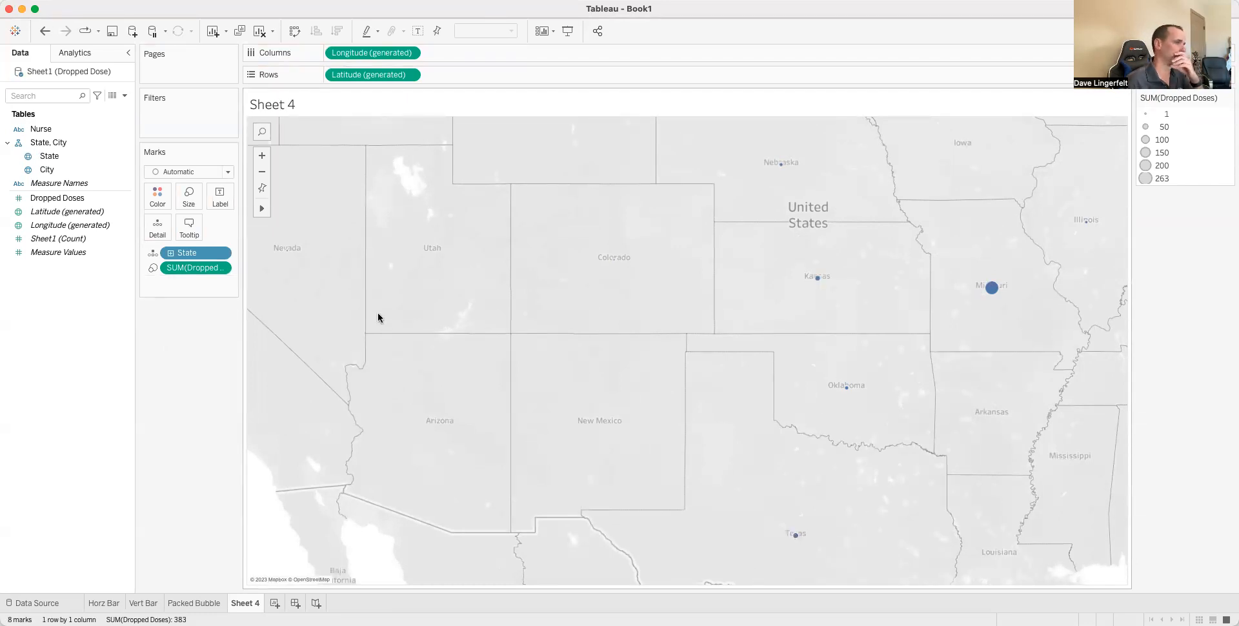
Color the map marks by Dropped Doses with the reversed Red-Green Diverging palette.
{"action": "left_click", "coordinate": [55, 240]}
{"action": "left_click_drag", "start_coordinate": [65, 198], "coordinate": [158, 198]}
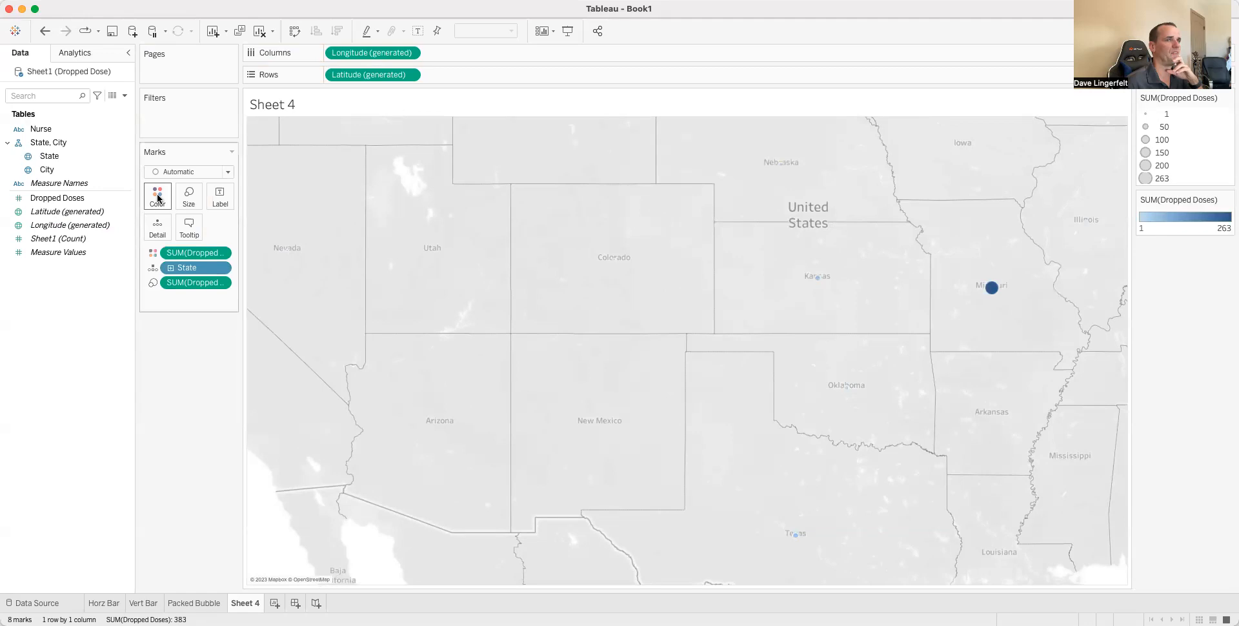
{"action": "left_click", "coordinate": [158, 197]}
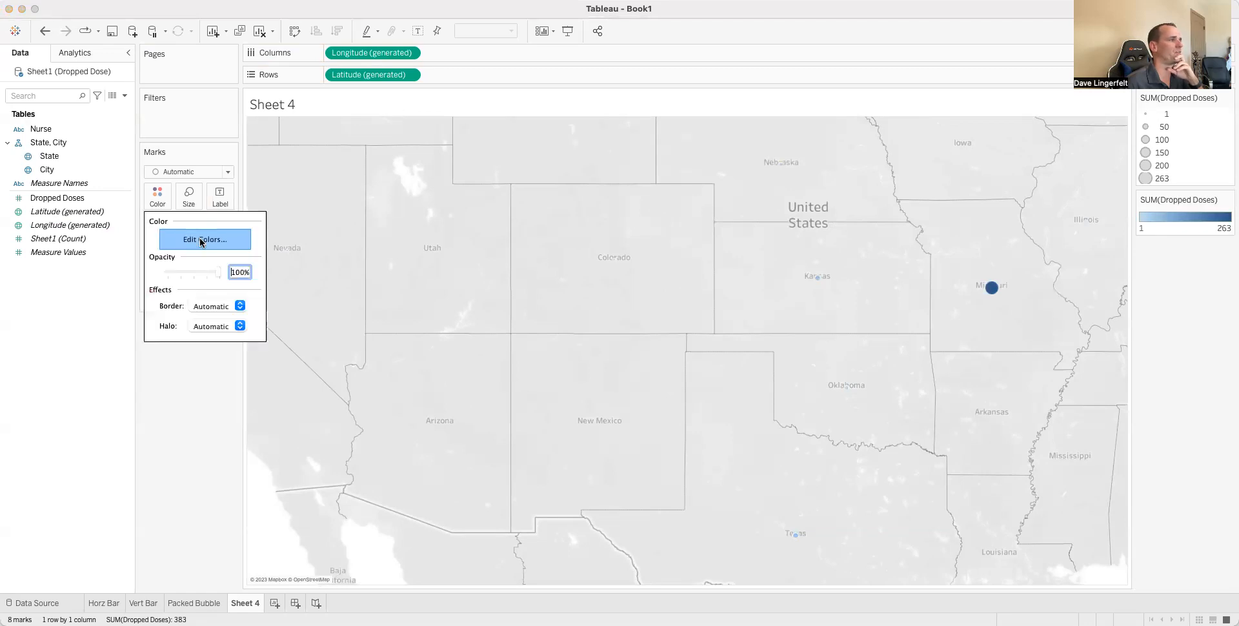
{"action": "left_click", "coordinate": [201, 240]}
{"action": "left_click", "coordinate": [739, 247]}
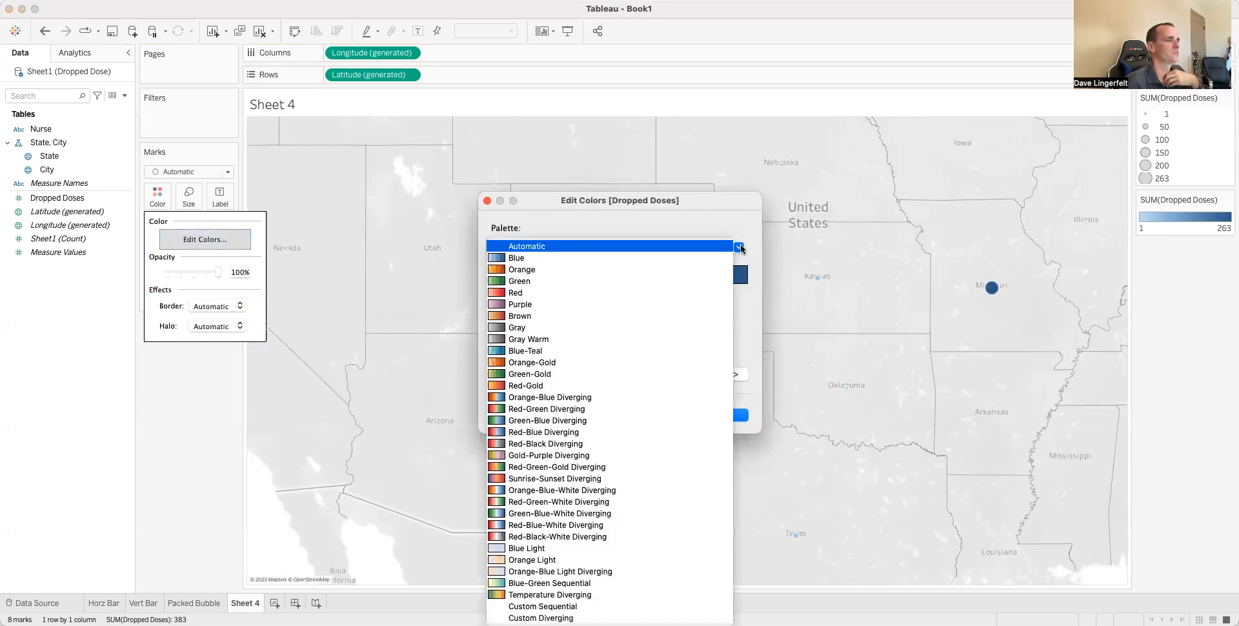
{"action": "left_click", "coordinate": [594, 409]}
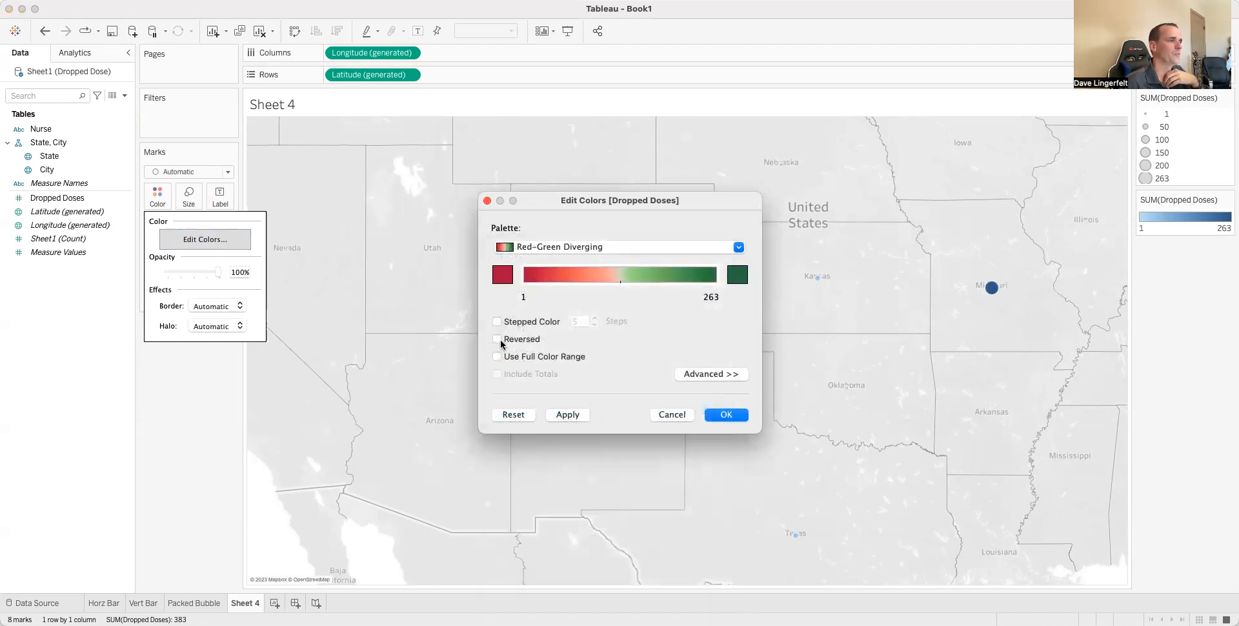
{"action": "left_click", "coordinate": [497, 339]}
{"action": "left_click", "coordinate": [564, 413]}
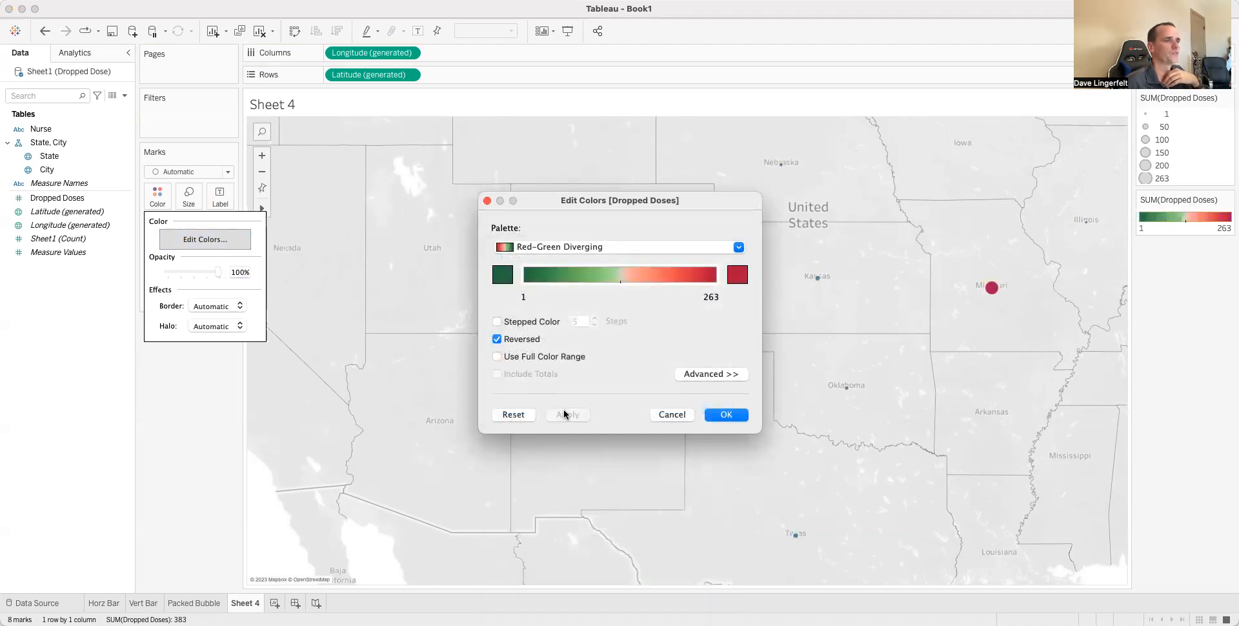
{"action": "left_click", "coordinate": [735, 417]}
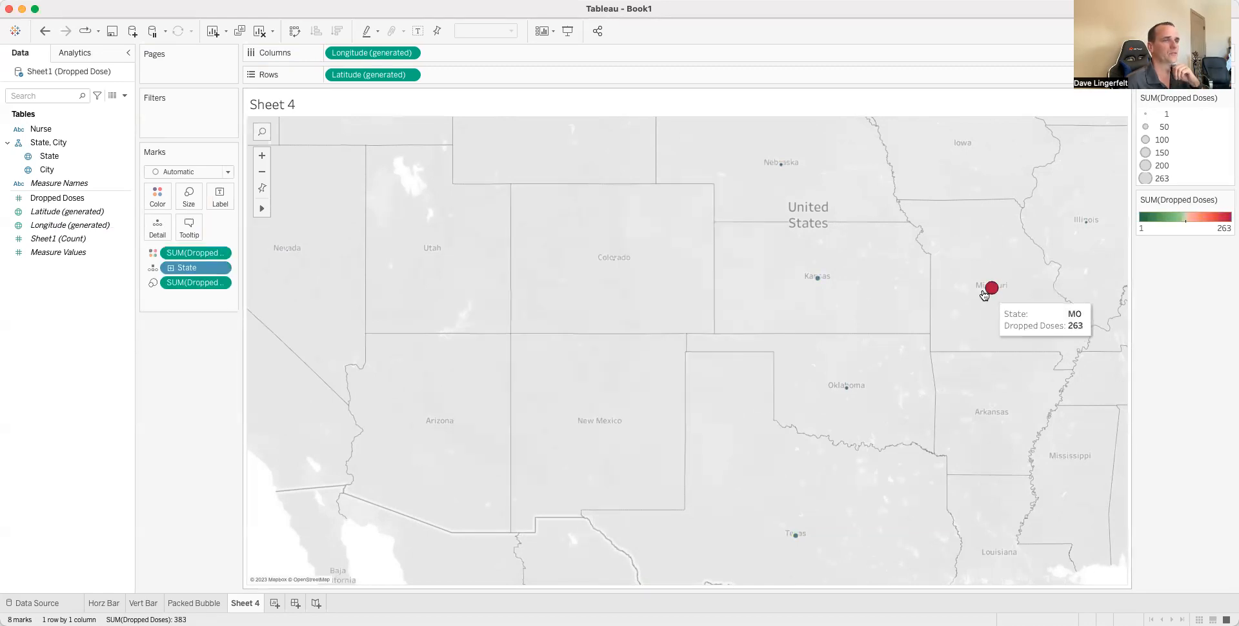
Label each state's mark on the map with its Dropped Doses.
{"action": "mouse_move", "coordinate": [1087, 224]}
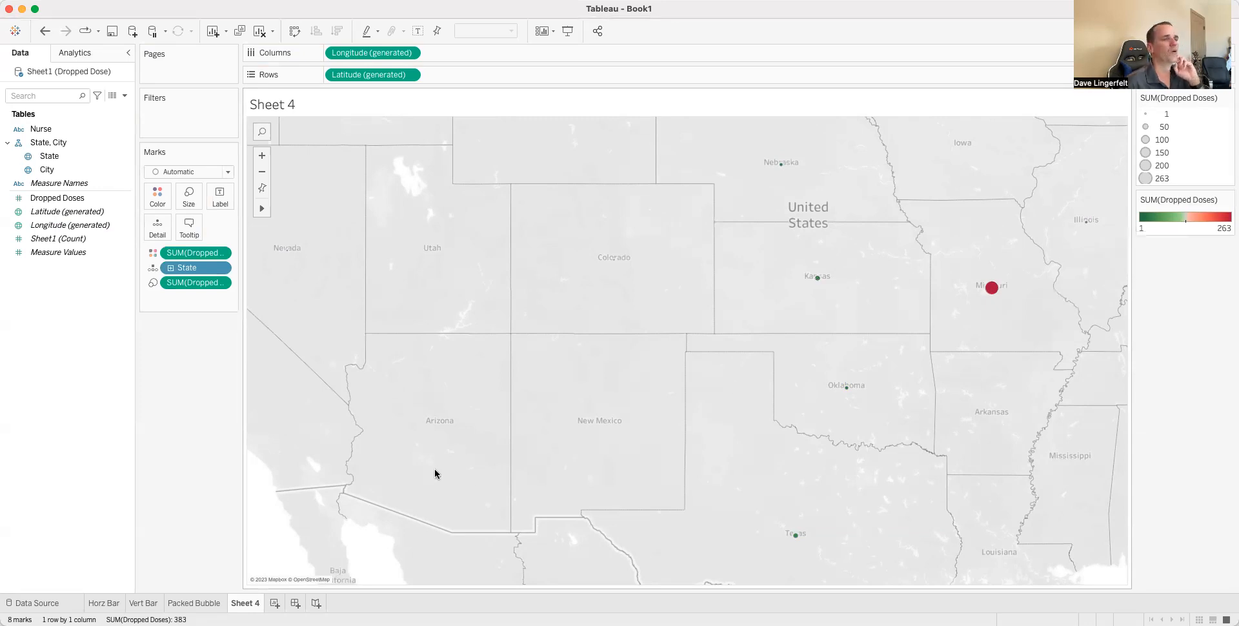
{"action": "left_click_drag", "start_coordinate": [60, 200], "coordinate": [218, 197]}
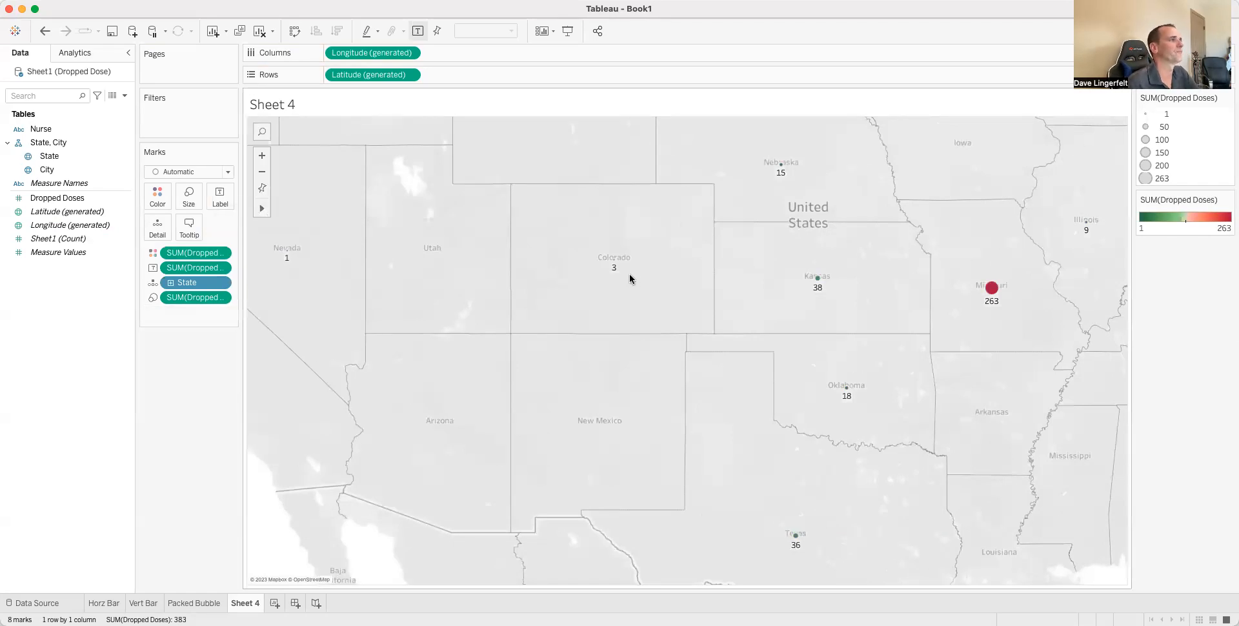
Replace the map worksheet's title with "Map" and format it as 20 pt, bold and centered.
{"action": "double_click", "coordinate": [297, 106]}
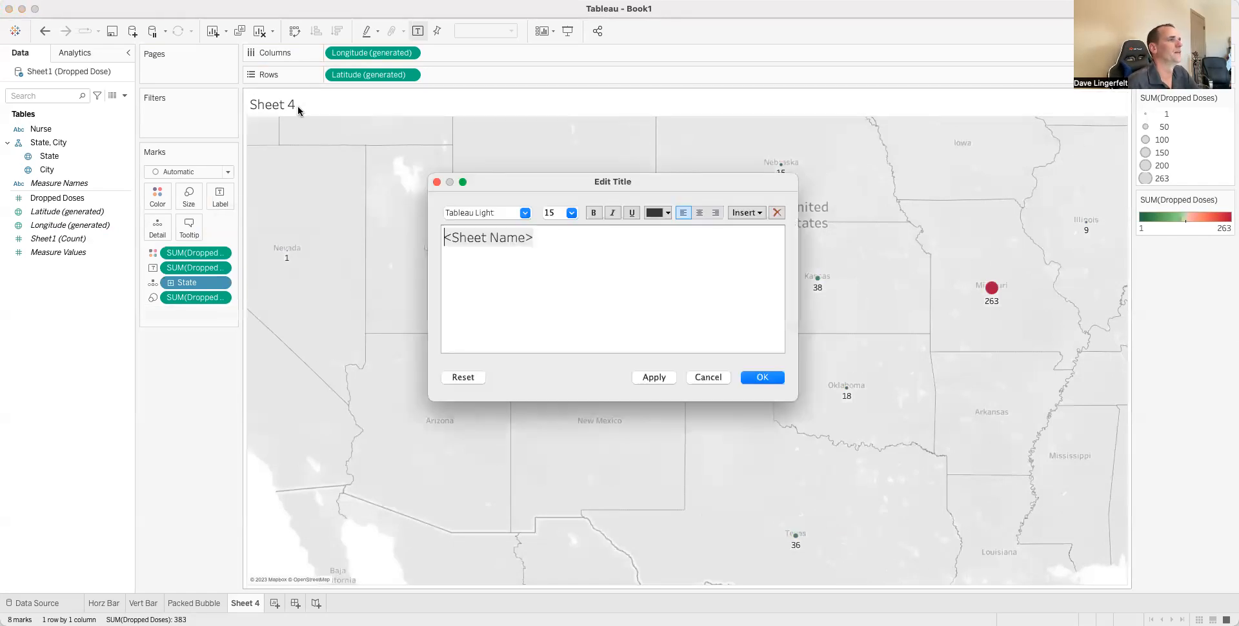
{"action": "triple_click", "coordinate": [541, 242]}
{"action": "type", "text": "Map"}
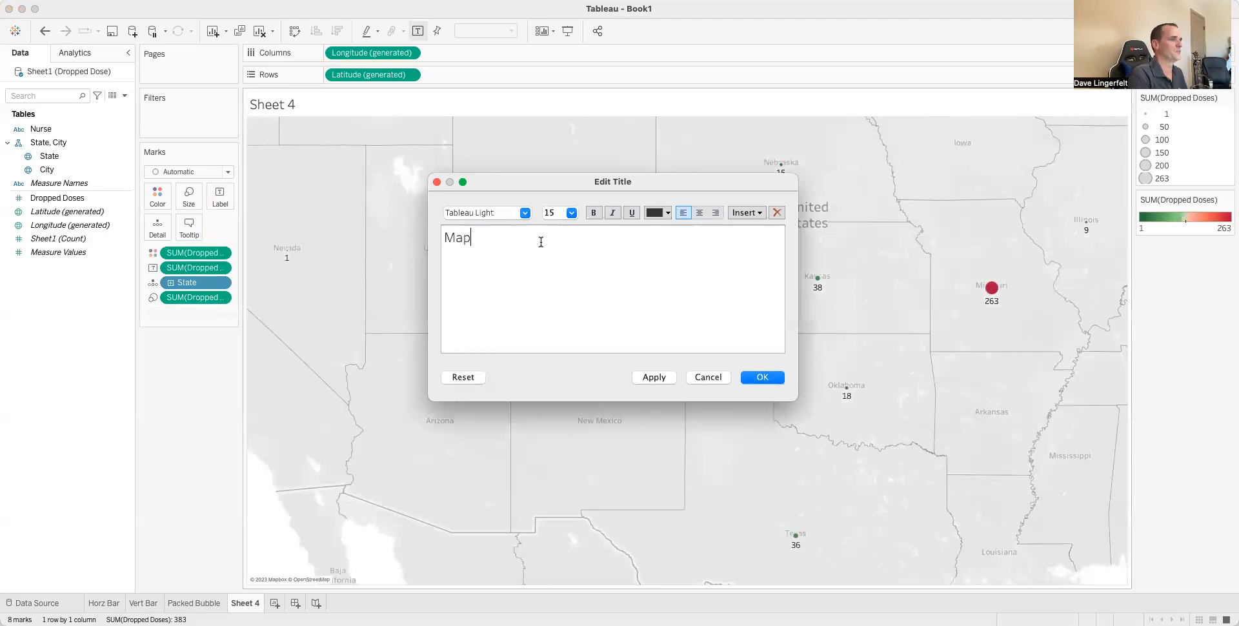
{"action": "triple_click", "coordinate": [539, 241]}
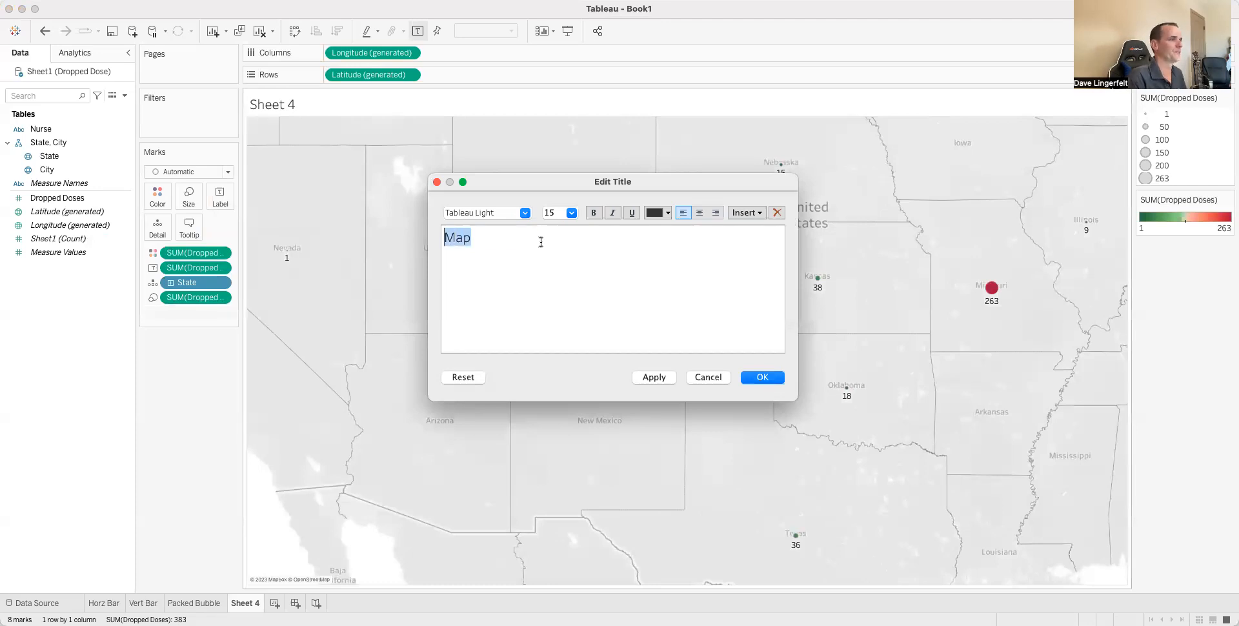
{"action": "left_click", "coordinate": [571, 213]}
{"action": "left_click", "coordinate": [574, 317]}
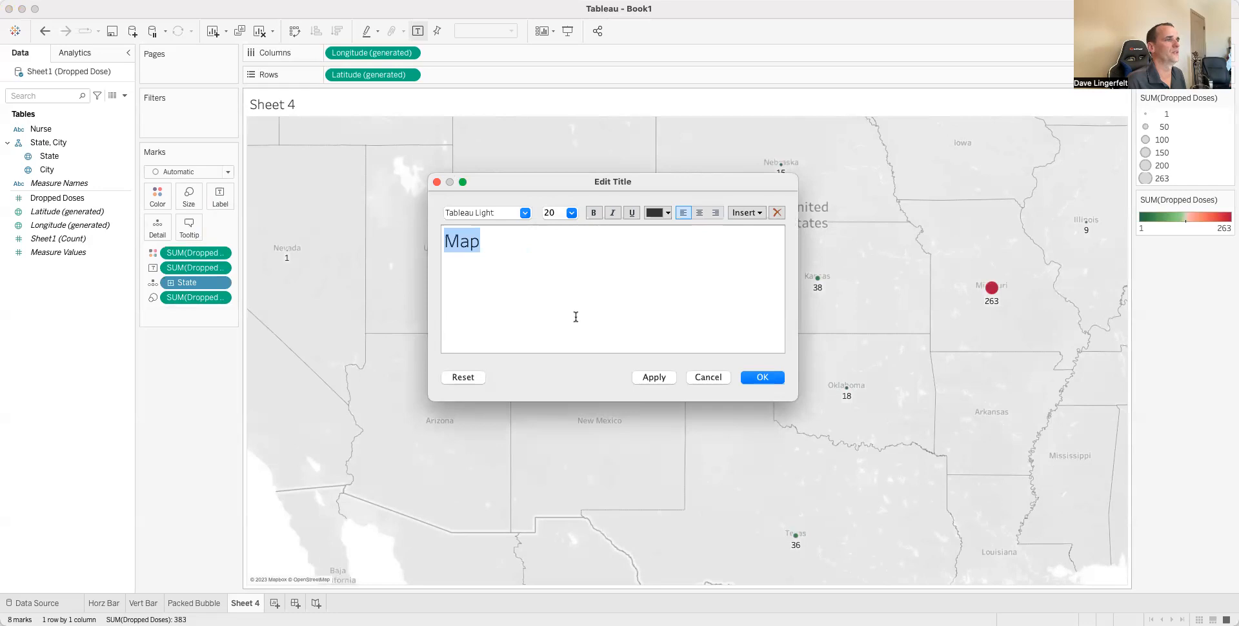
{"action": "left_click", "coordinate": [594, 212]}
{"action": "left_click", "coordinate": [699, 213]}
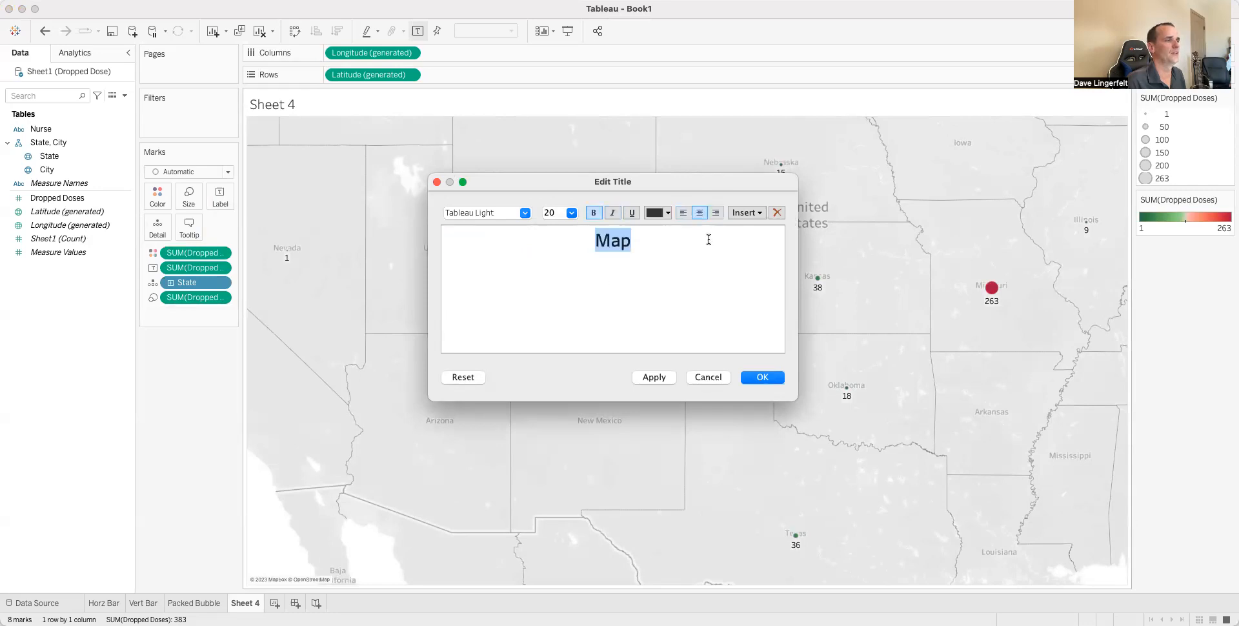
{"action": "left_click", "coordinate": [659, 378]}
{"action": "left_click", "coordinate": [750, 378]}
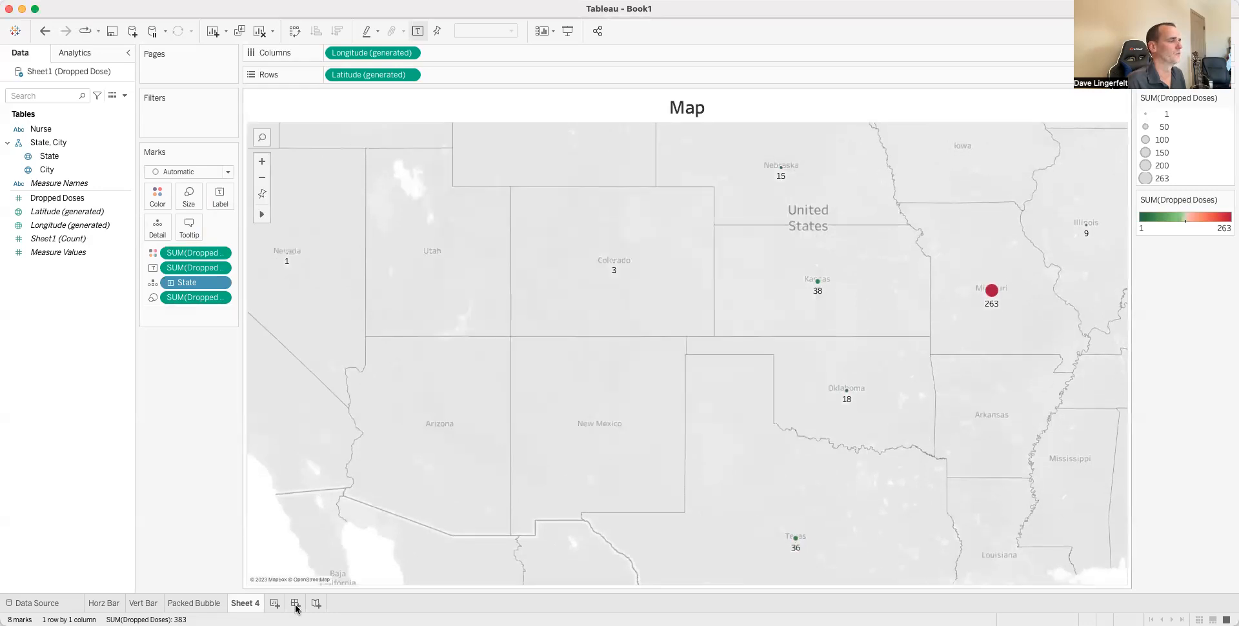
Rename the Sheet 4 worksheet as Map.
{"action": "right_click", "coordinate": [245, 603]}
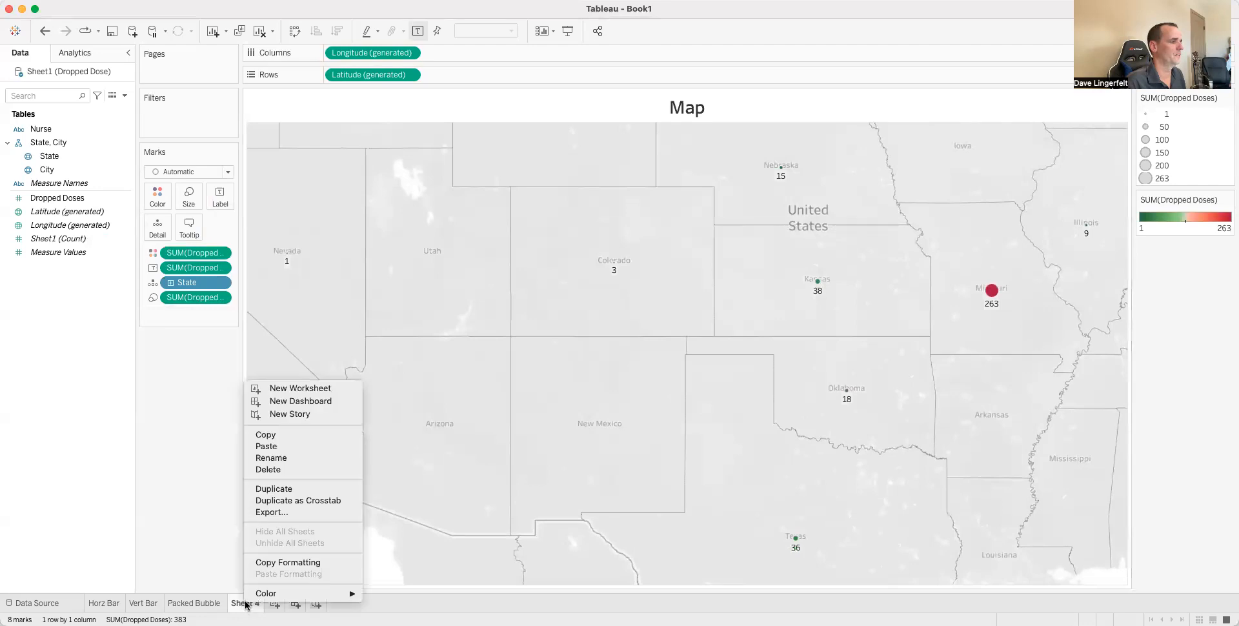
{"action": "left_click", "coordinate": [284, 457]}
{"action": "type", "text": "Map"}
{"action": "key", "text": "Return"}
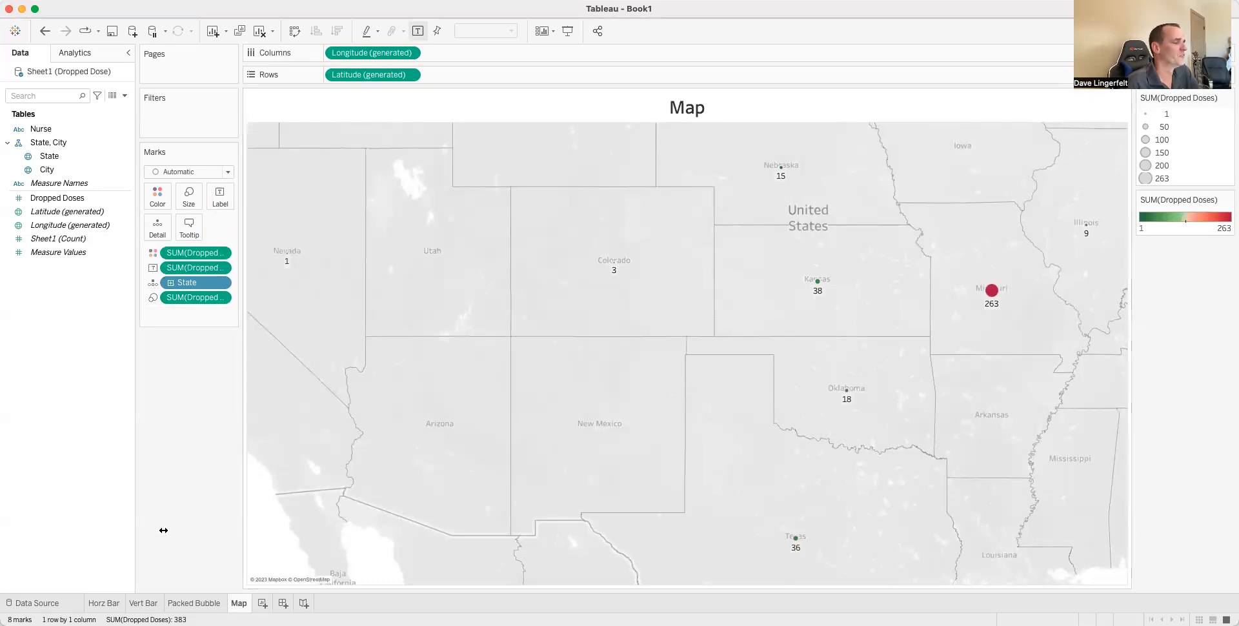
Create a new dashboard, place the Horz Bar sheet on it, and remove its Dropped Doses color legend.
{"action": "left_click", "coordinate": [283, 604]}
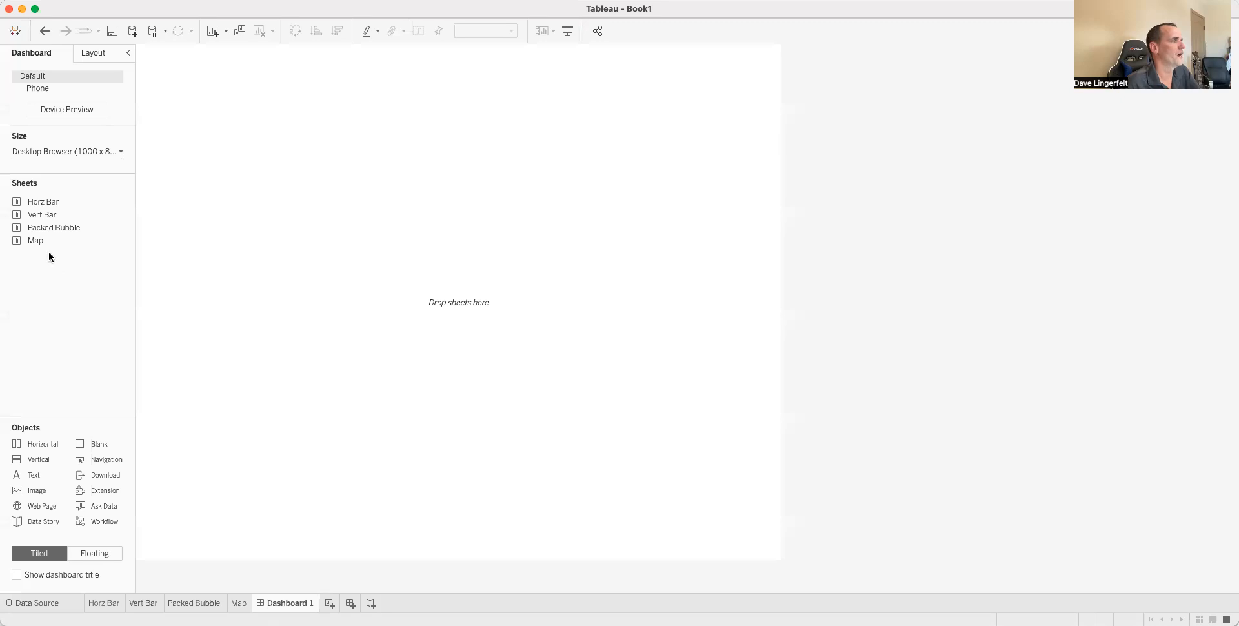
{"action": "left_click_drag", "start_coordinate": [65, 202], "coordinate": [224, 181]}
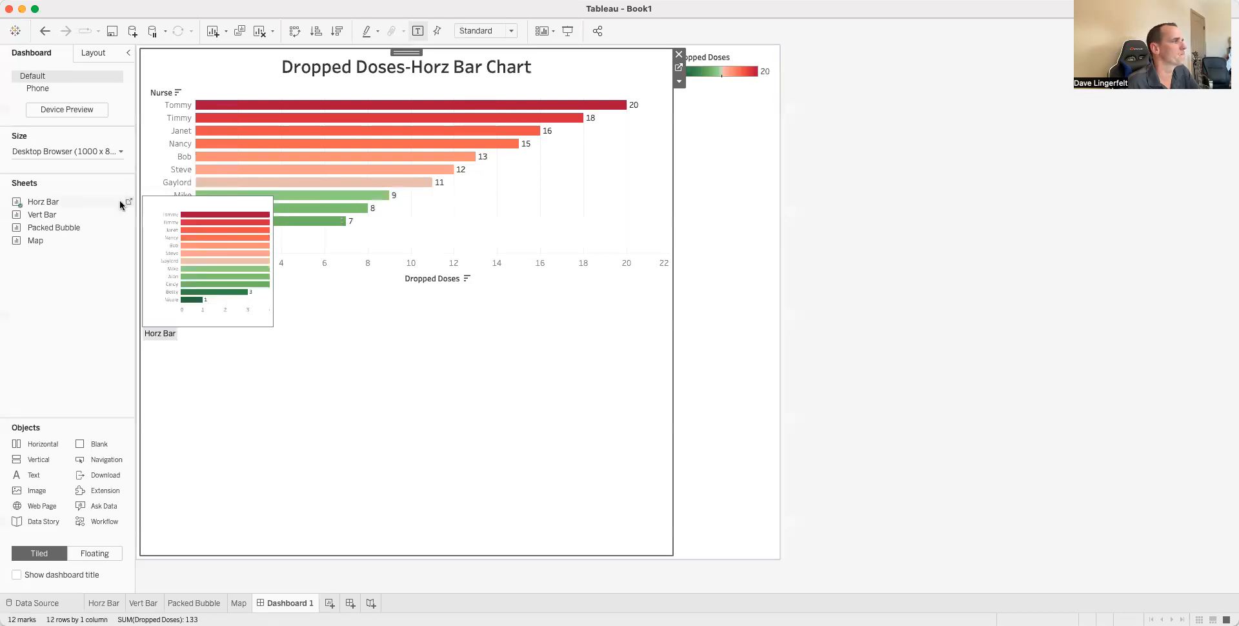
{"action": "mouse_move", "coordinate": [434, 161]}
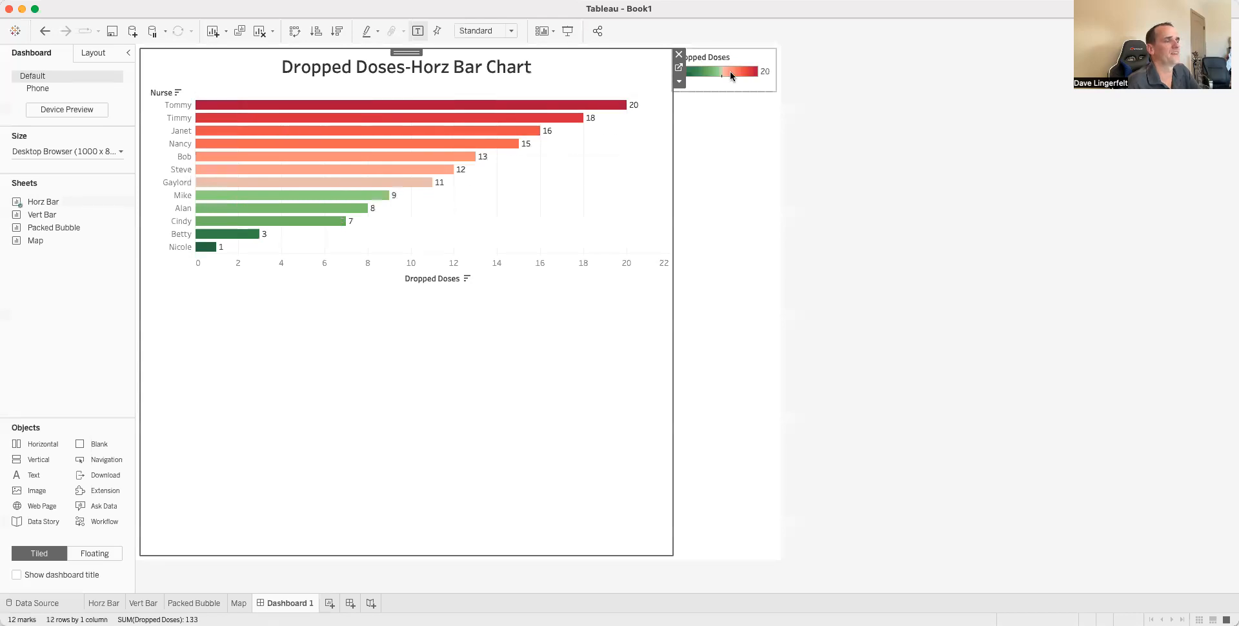
{"action": "left_click", "coordinate": [746, 54]}
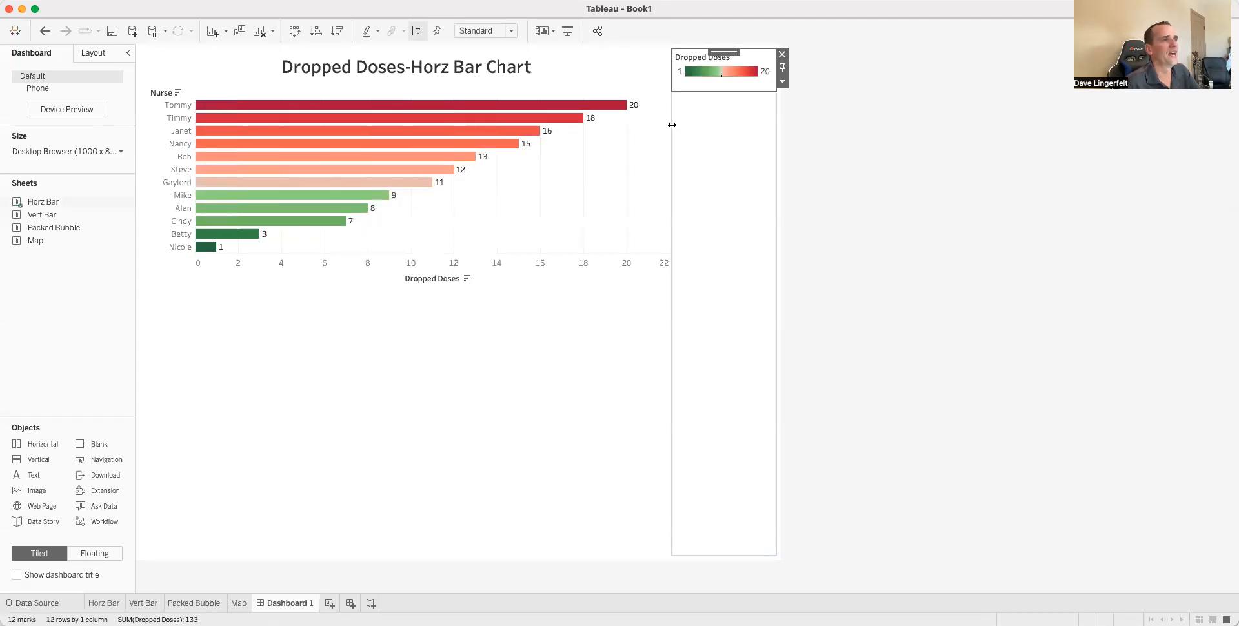
{"action": "left_click", "coordinate": [781, 54]}
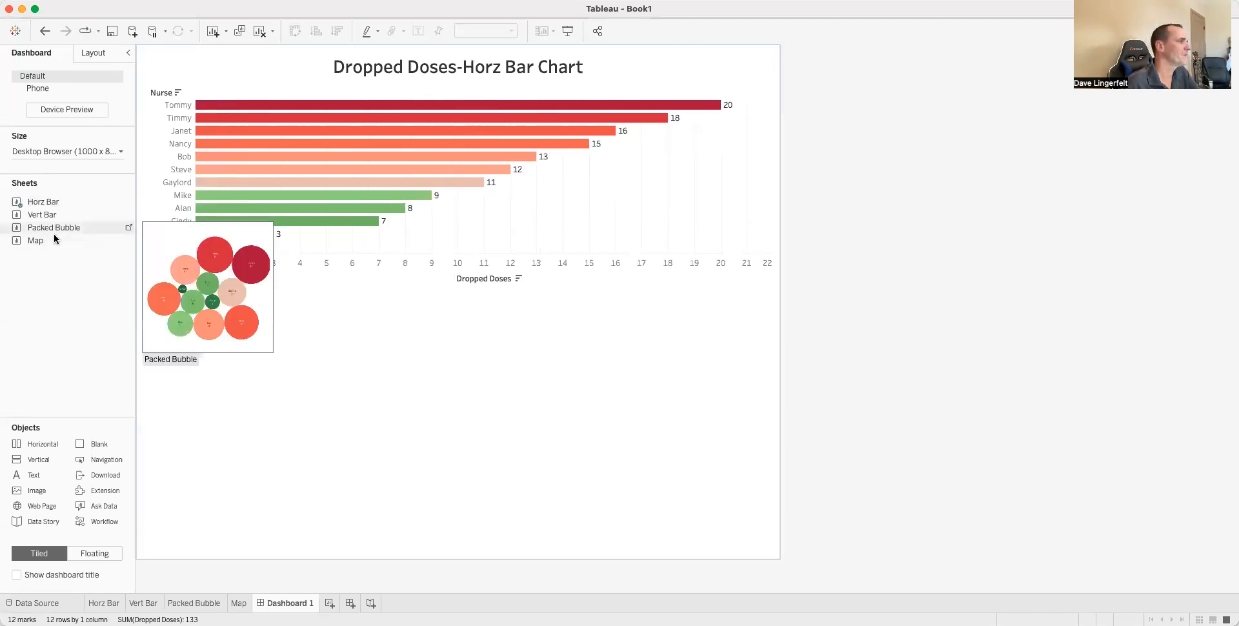
Add the Vert Bar sheet beside the horizontal bar chart and remove the color legend it brings.
{"action": "left_click_drag", "start_coordinate": [49, 216], "coordinate": [663, 185]}
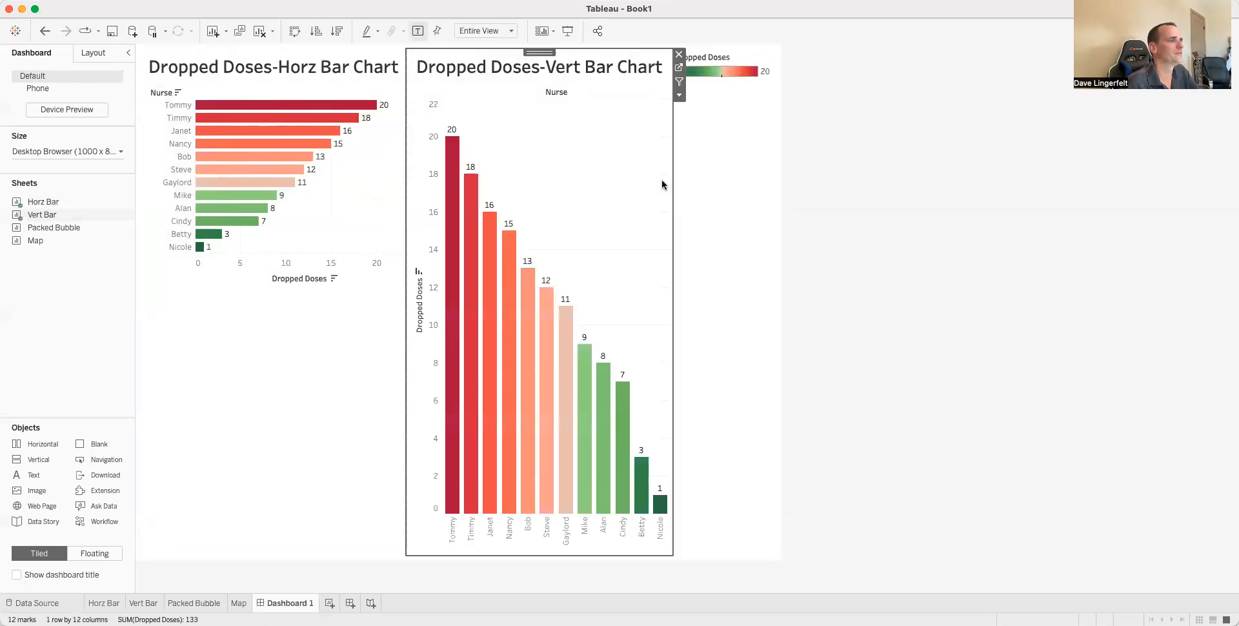
{"action": "left_click", "coordinate": [770, 58]}
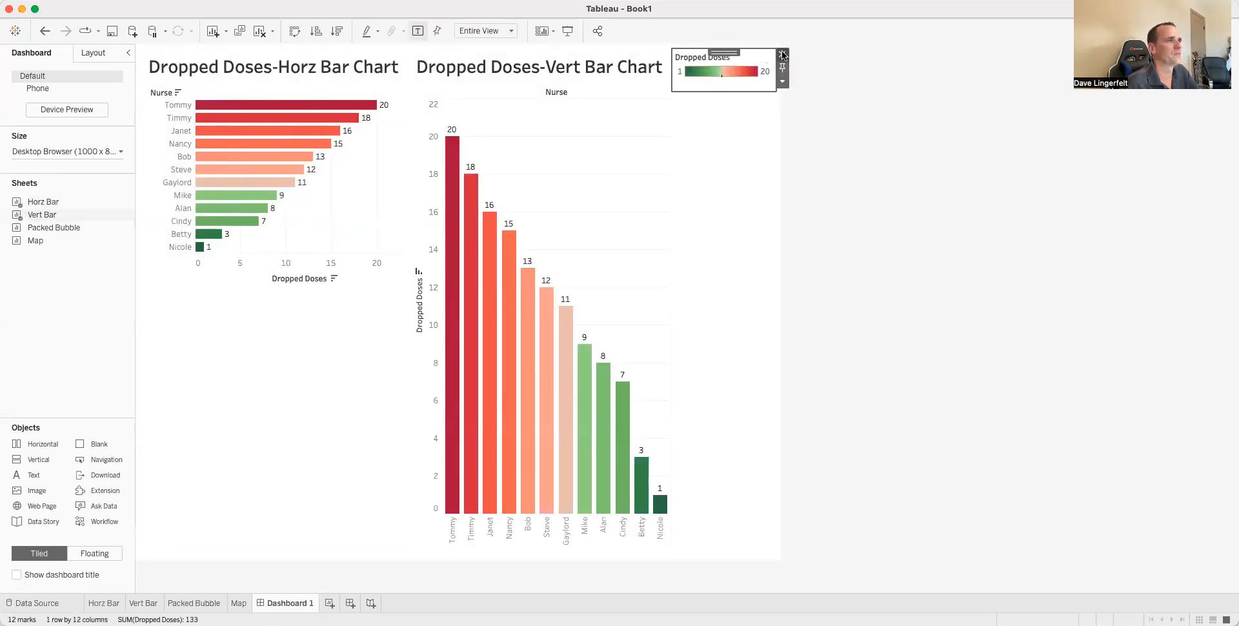
{"action": "left_click", "coordinate": [783, 55]}
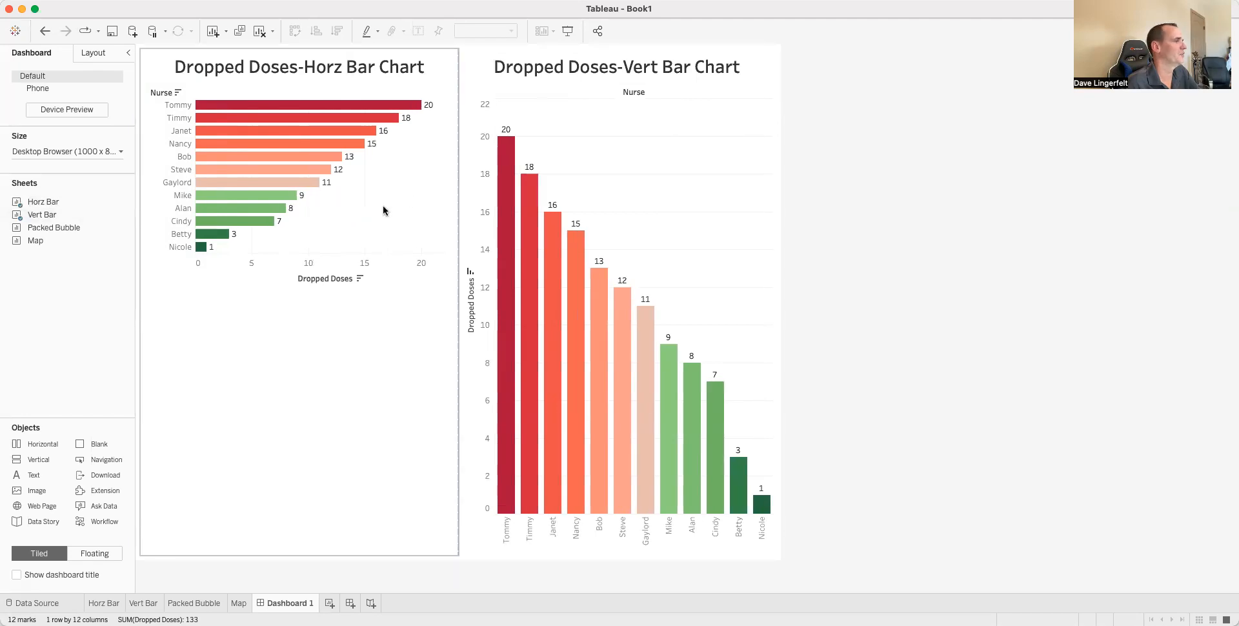
Add the Packed Bubble sheet below the vertical bar chart and the Map sheet below the horizontal bar chart.
{"action": "mouse_move", "coordinate": [44, 230]}
{"action": "left_click_drag", "start_coordinate": [44, 230], "coordinate": [606, 424]}
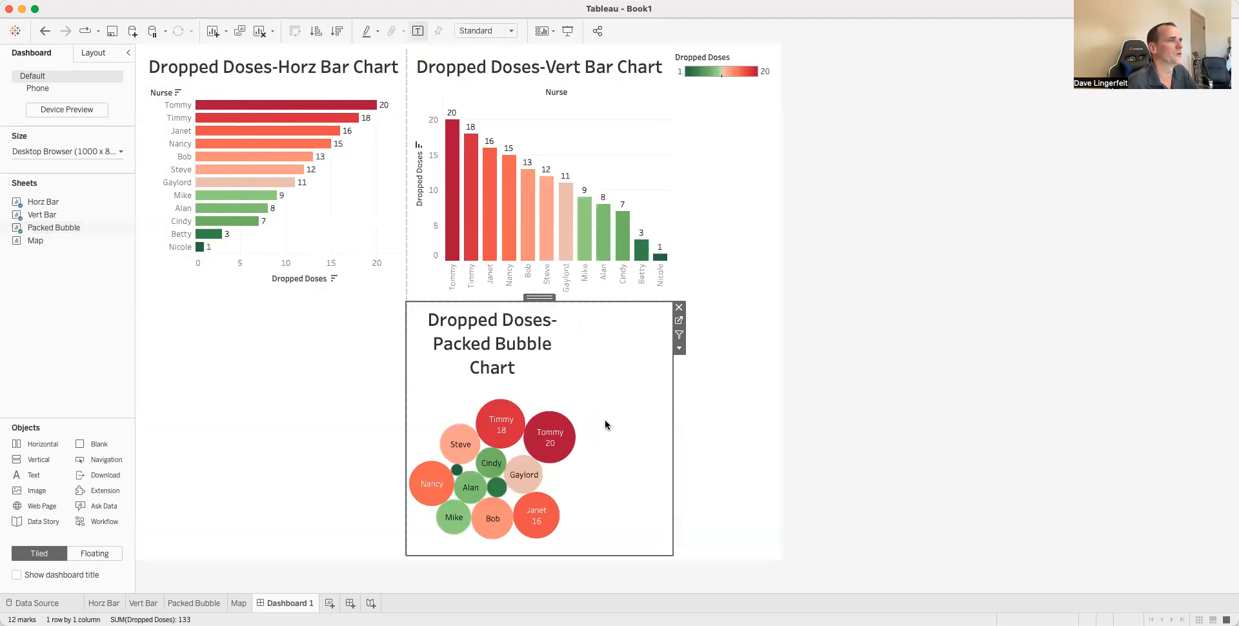
{"action": "mouse_move", "coordinate": [30, 242]}
{"action": "left_click_drag", "start_coordinate": [30, 242], "coordinate": [253, 412]}
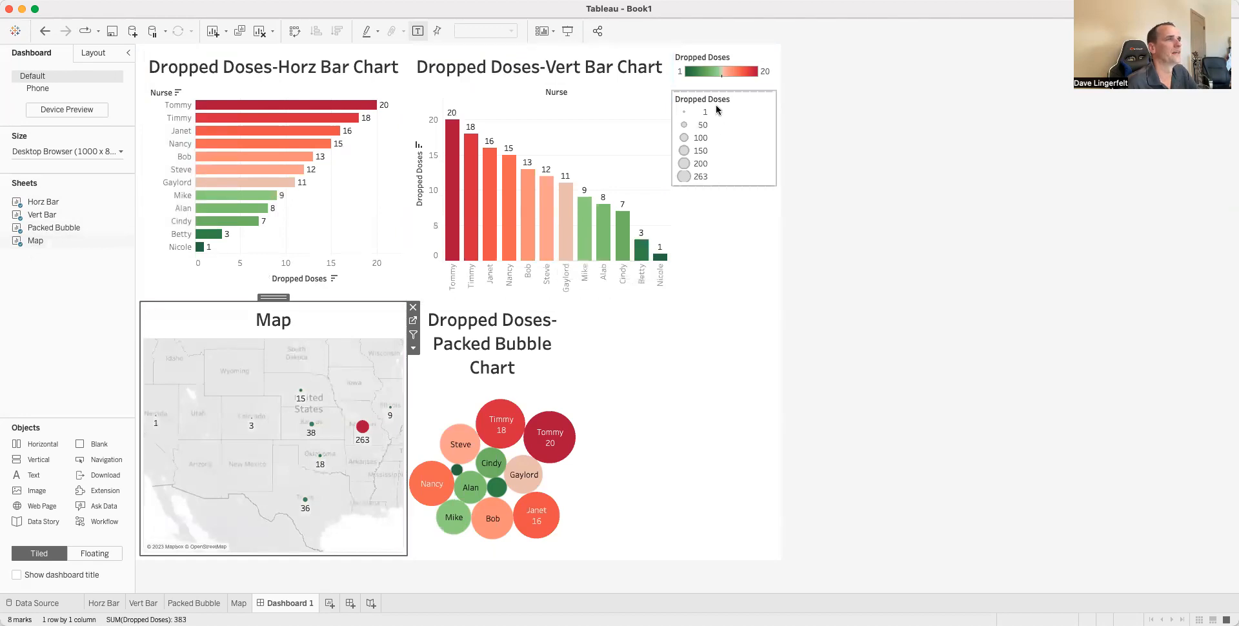
Remove the Dropped Doses size legend and color legend from the dashboard.
{"action": "left_click", "coordinate": [774, 101]}
{"action": "left_click", "coordinate": [782, 97]}
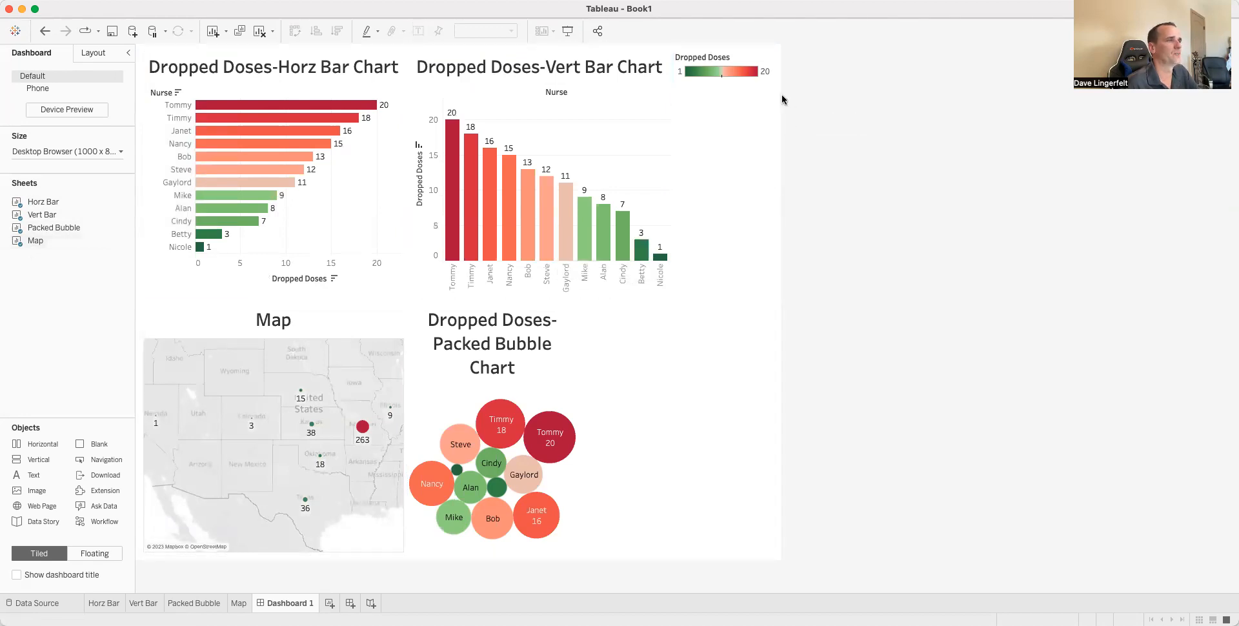
{"action": "left_click", "coordinate": [765, 57]}
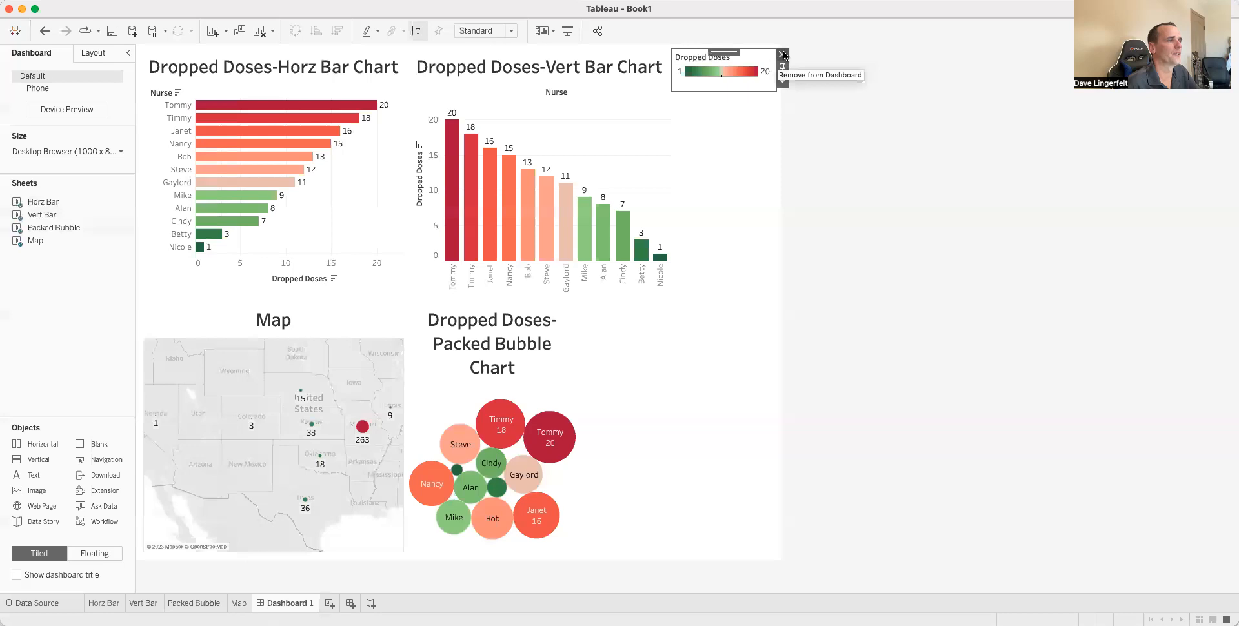
{"action": "left_click", "coordinate": [782, 55]}
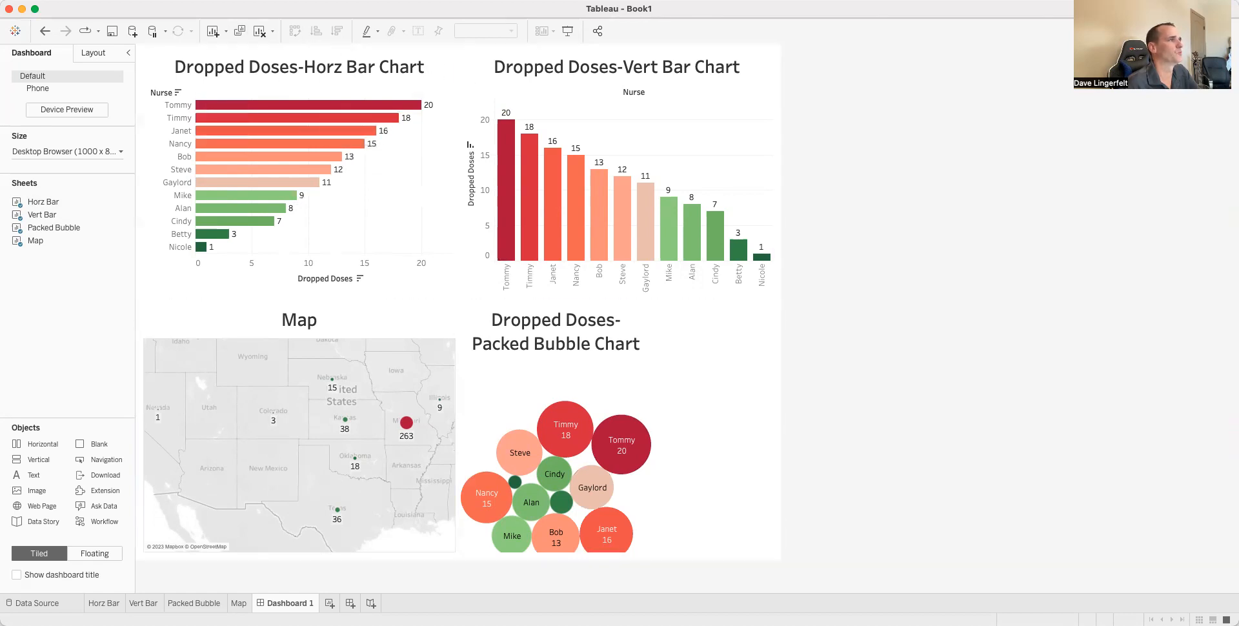
Show the dashboard title and replace its text with "Dropped Dose Dashboard".
{"action": "left_click", "coordinate": [205, 0]}
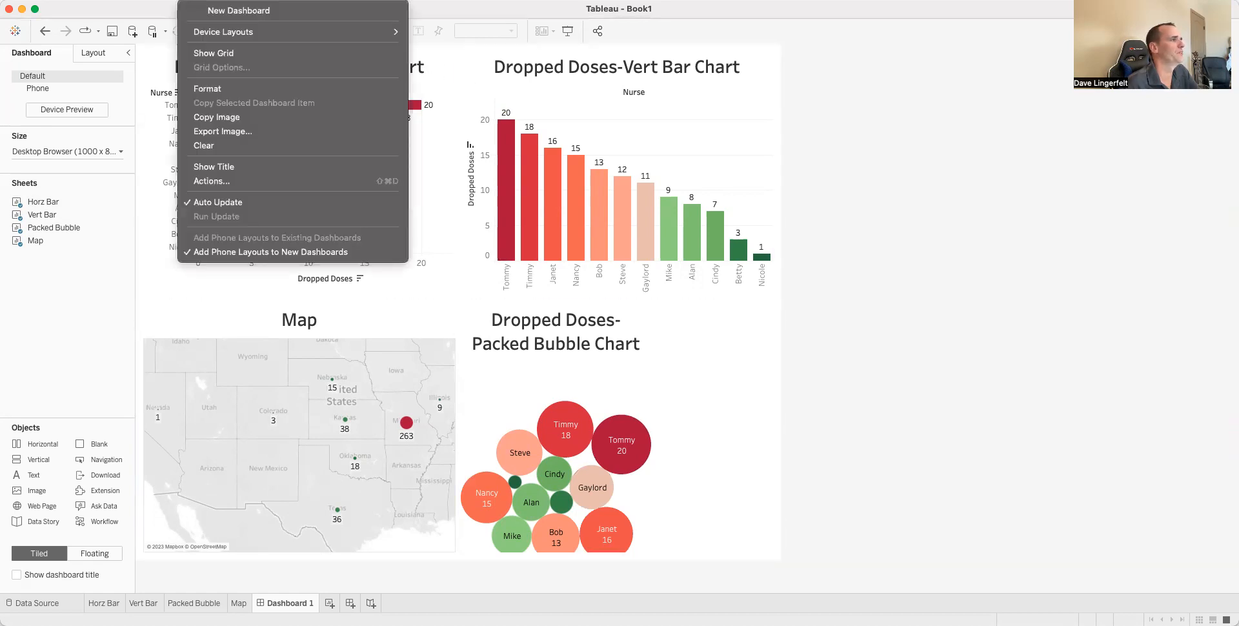
{"action": "left_click", "coordinate": [231, 167]}
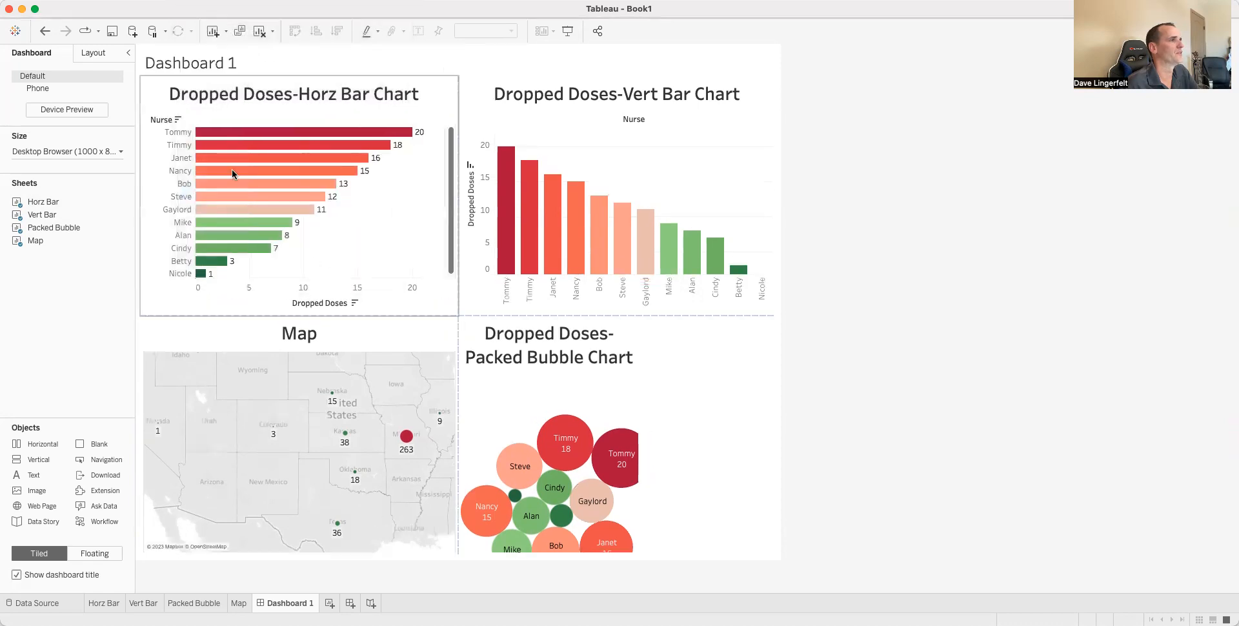
{"action": "double_click", "coordinate": [235, 62]}
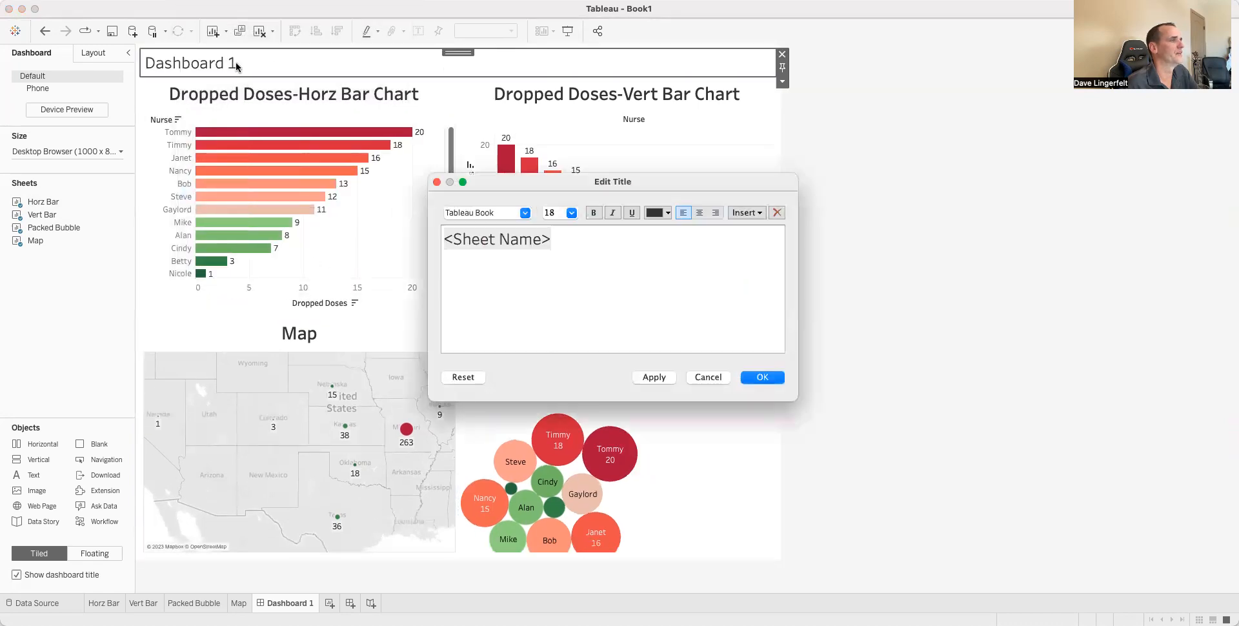
{"action": "triple_click", "coordinate": [571, 247]}
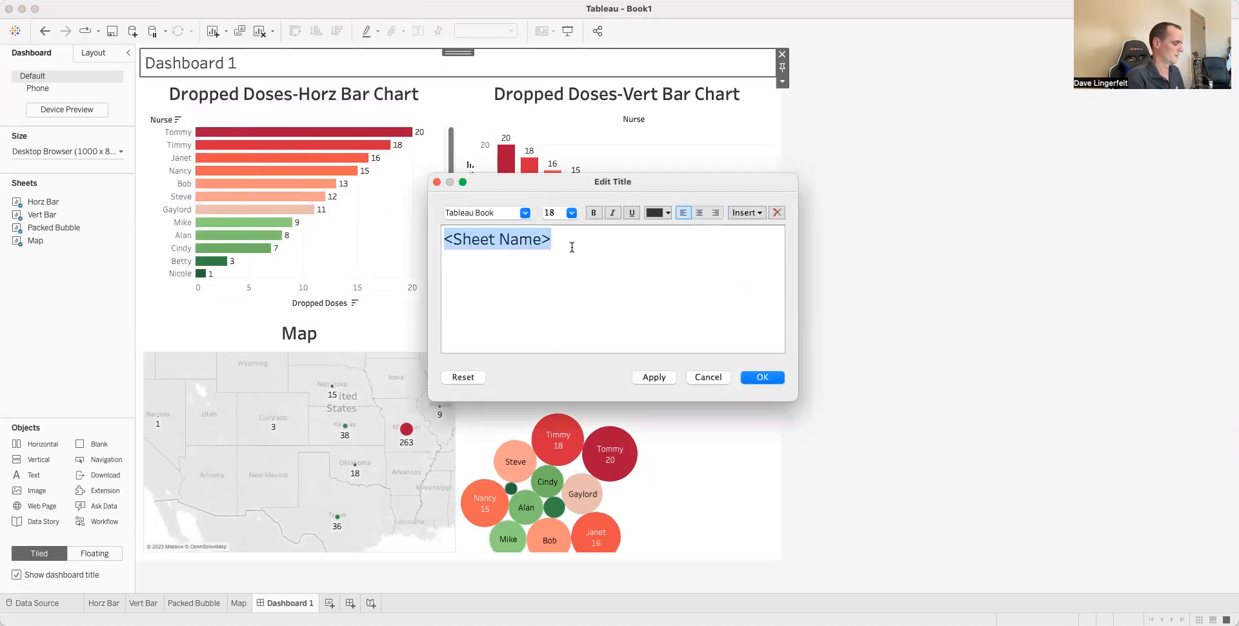
{"action": "type", "text": "Dropped"}
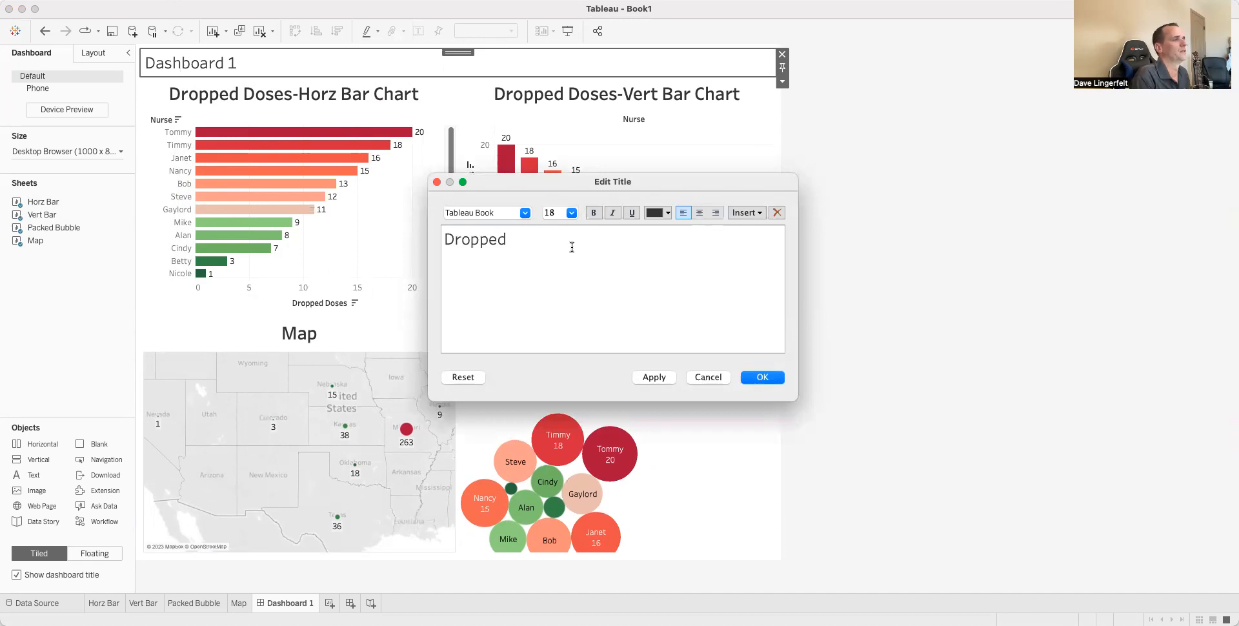
{"action": "type", "text": " Dose Dashboard"}
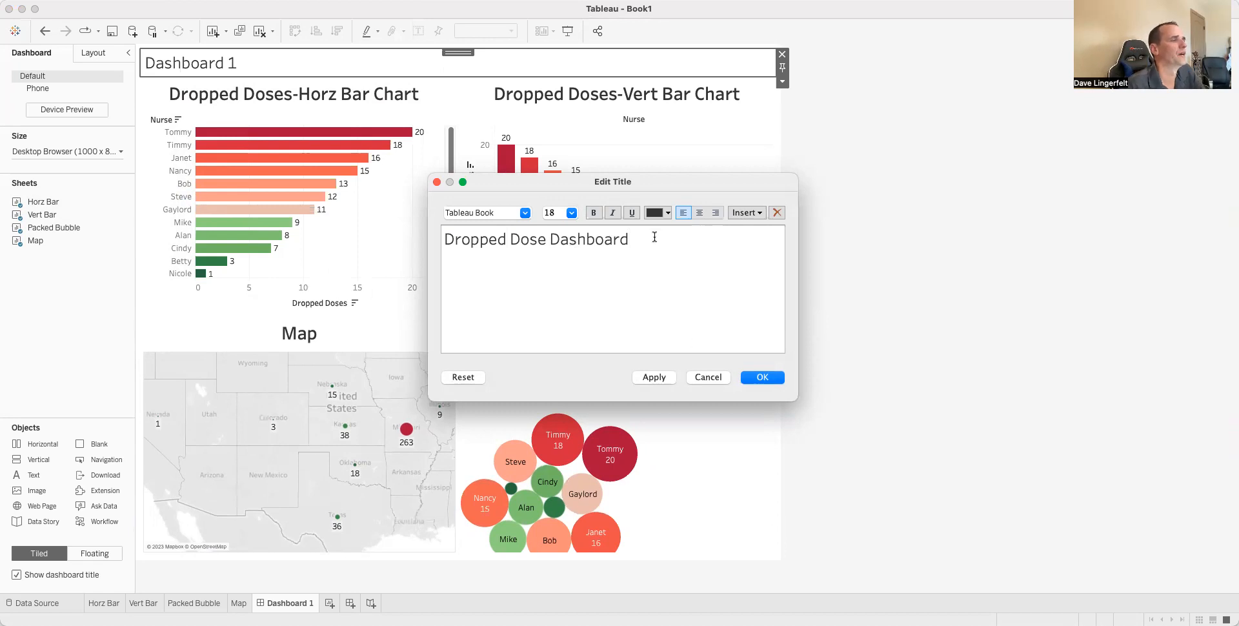
Format the dashboard title text as 26 pt, bold and centered, and apply it.
{"action": "left_click_drag", "start_coordinate": [652, 235], "coordinate": [378, 235]}
{"action": "left_click", "coordinate": [558, 217]}
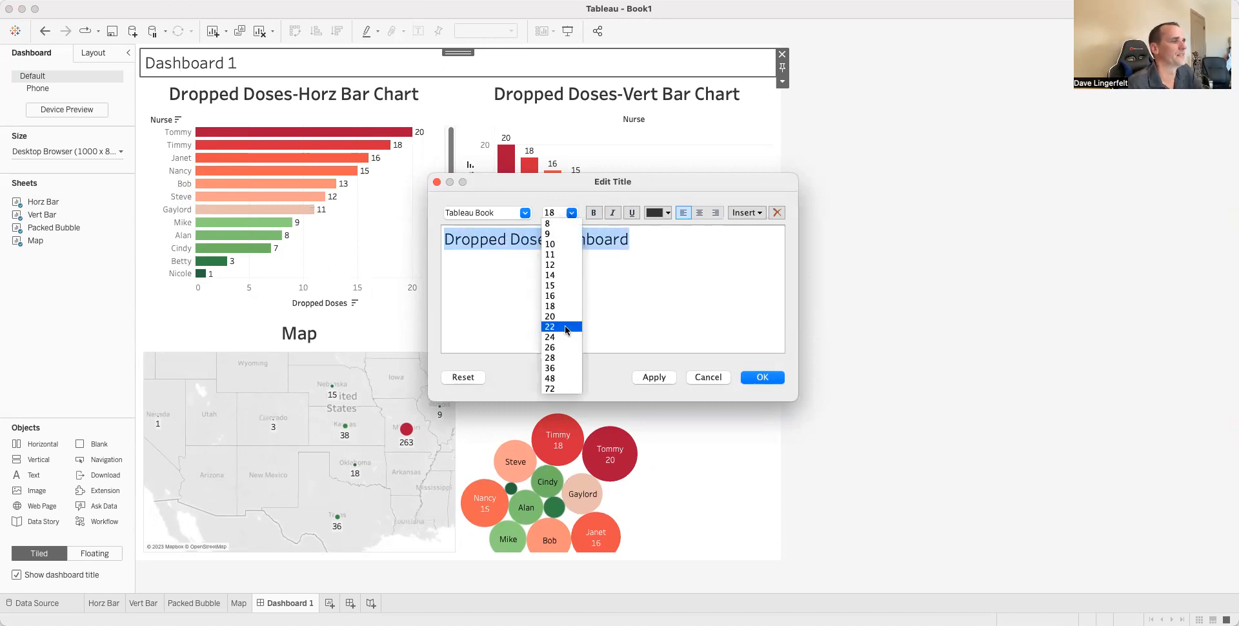
{"action": "left_click", "coordinate": [562, 337]}
{"action": "left_click", "coordinate": [593, 213]}
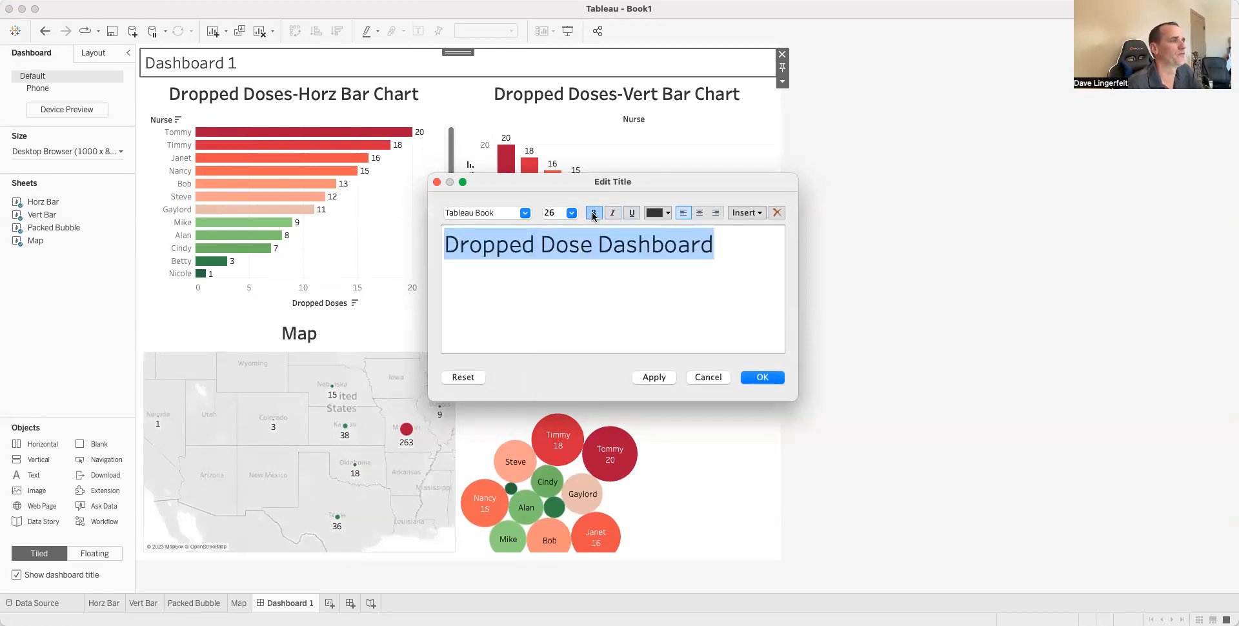
{"action": "left_click", "coordinate": [699, 213]}
{"action": "left_click", "coordinate": [654, 377]}
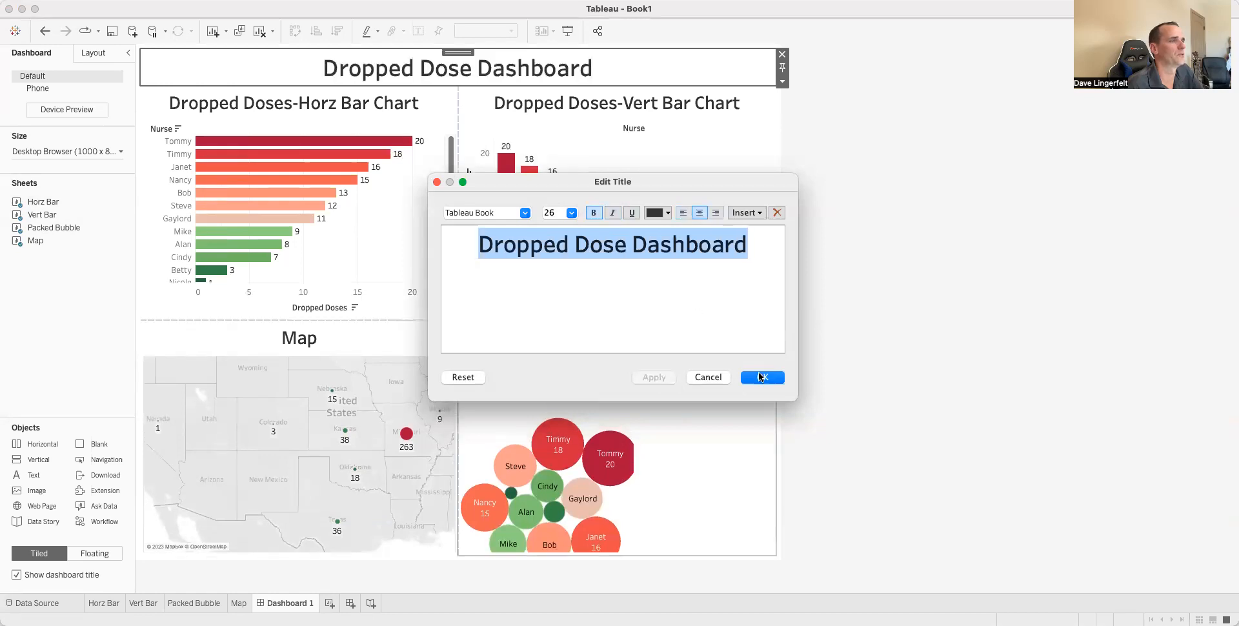
{"action": "left_click", "coordinate": [760, 378]}
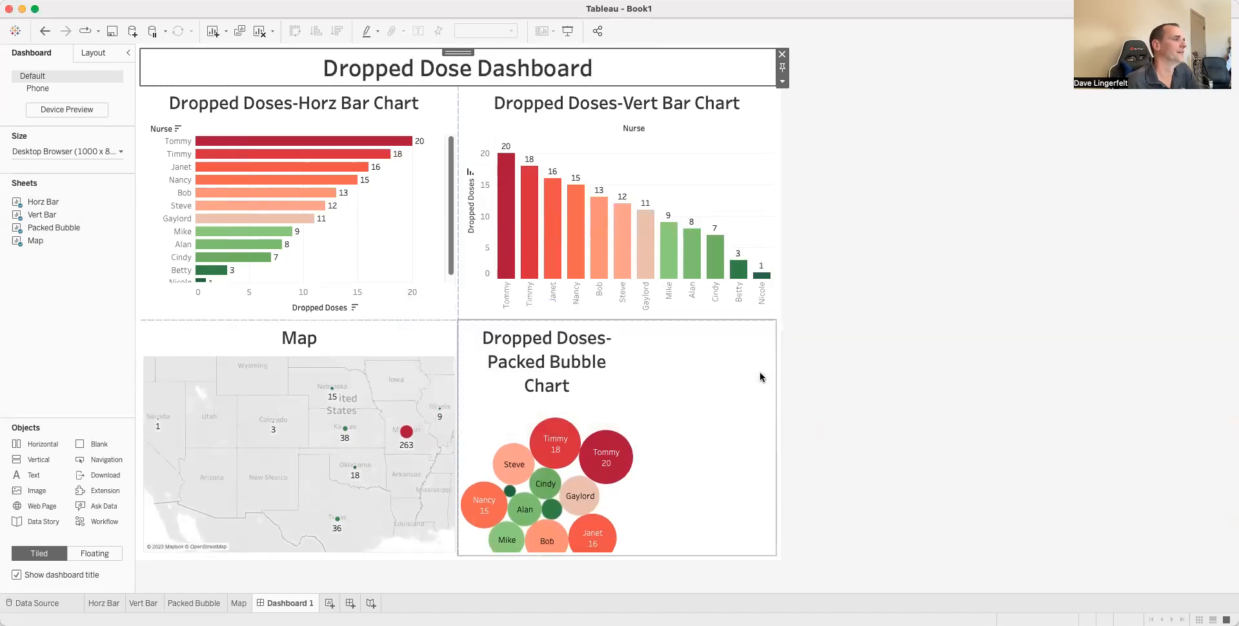
{"action": "left_click", "coordinate": [400, 193]}
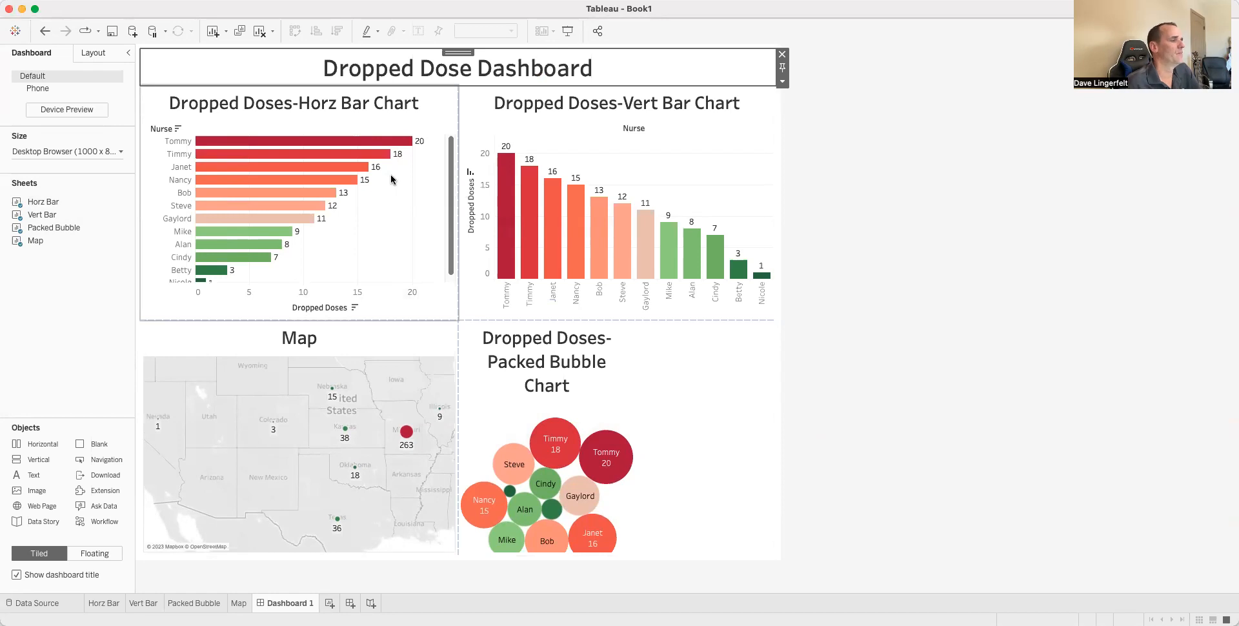
{"action": "left_click", "coordinate": [558, 366]}
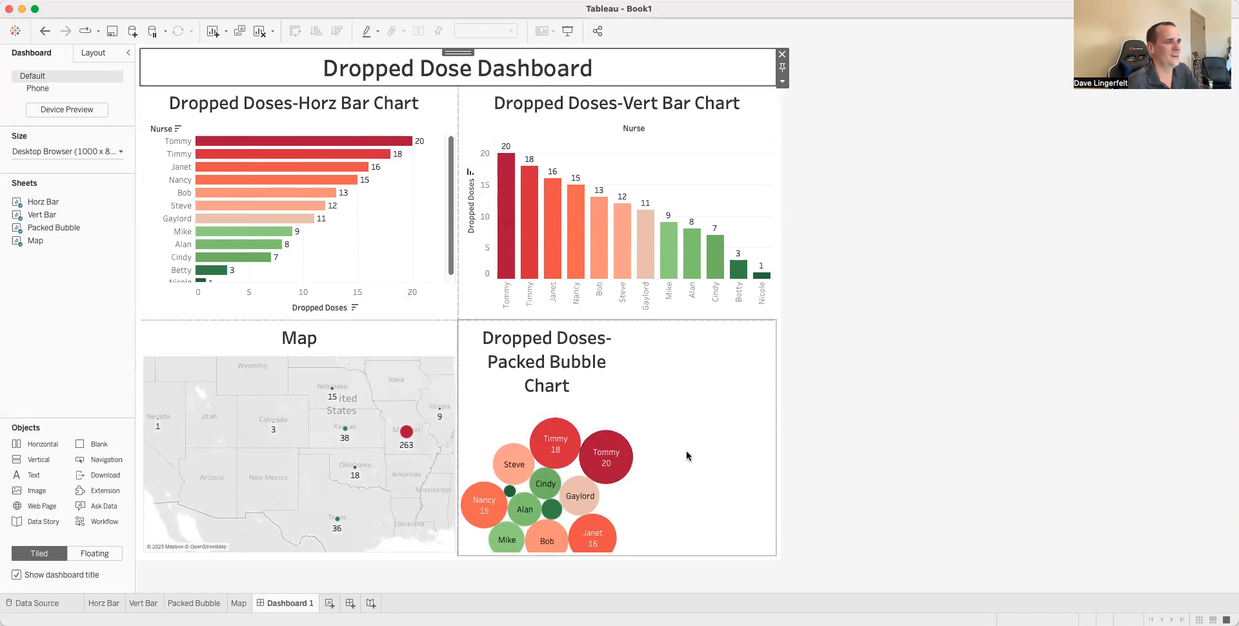
{"action": "left_click", "coordinate": [702, 429]}
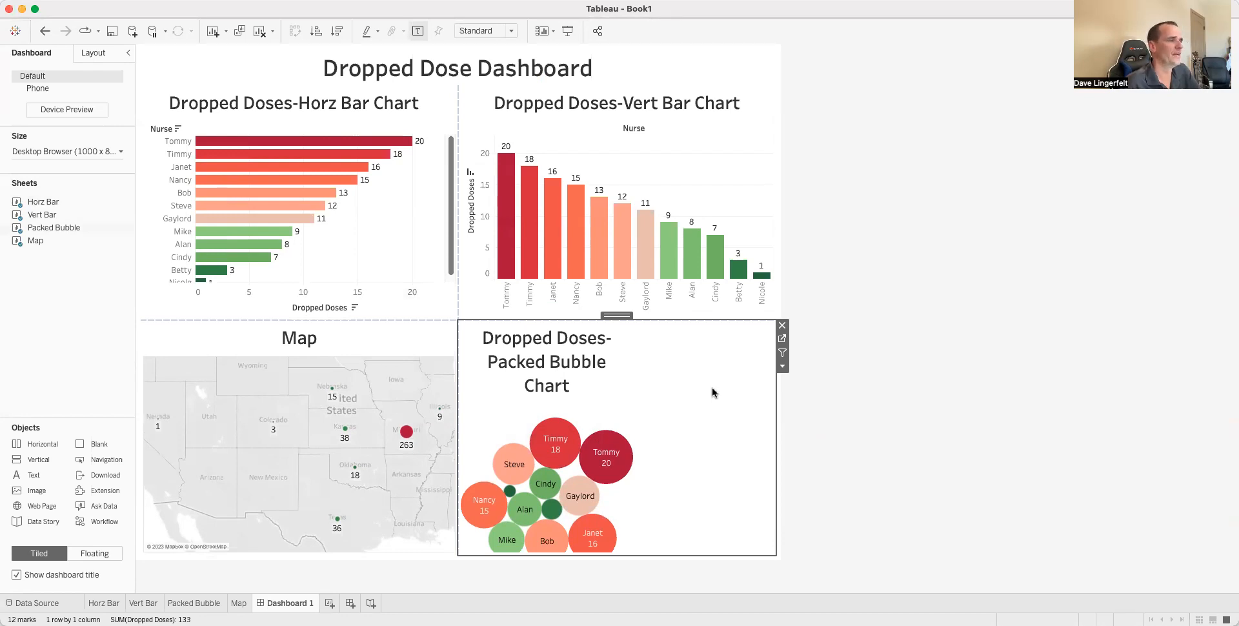
{"action": "left_click", "coordinate": [711, 154]}
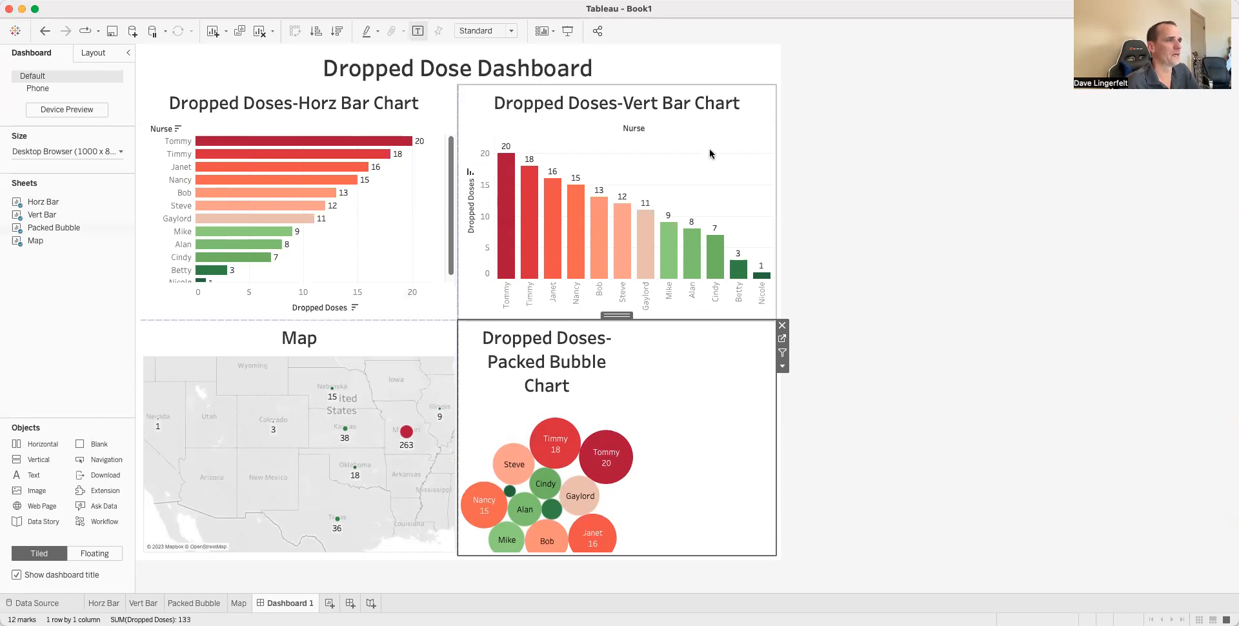
{"action": "left_click", "coordinate": [413, 167]}
{"action": "left_click", "coordinate": [372, 352]}
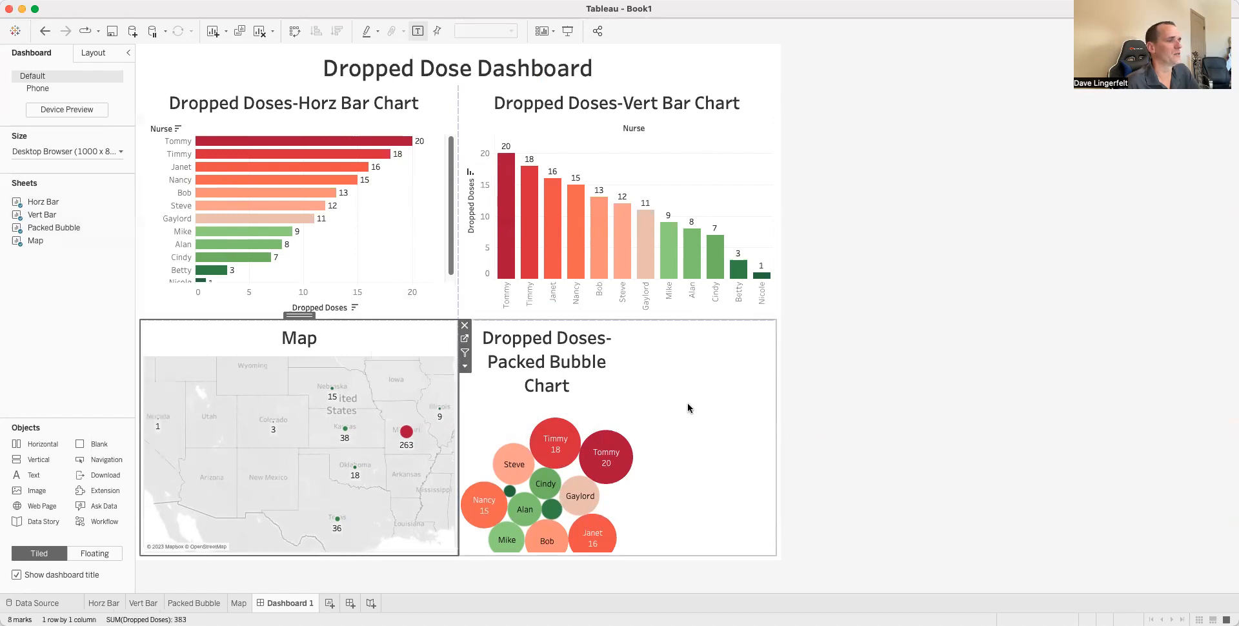